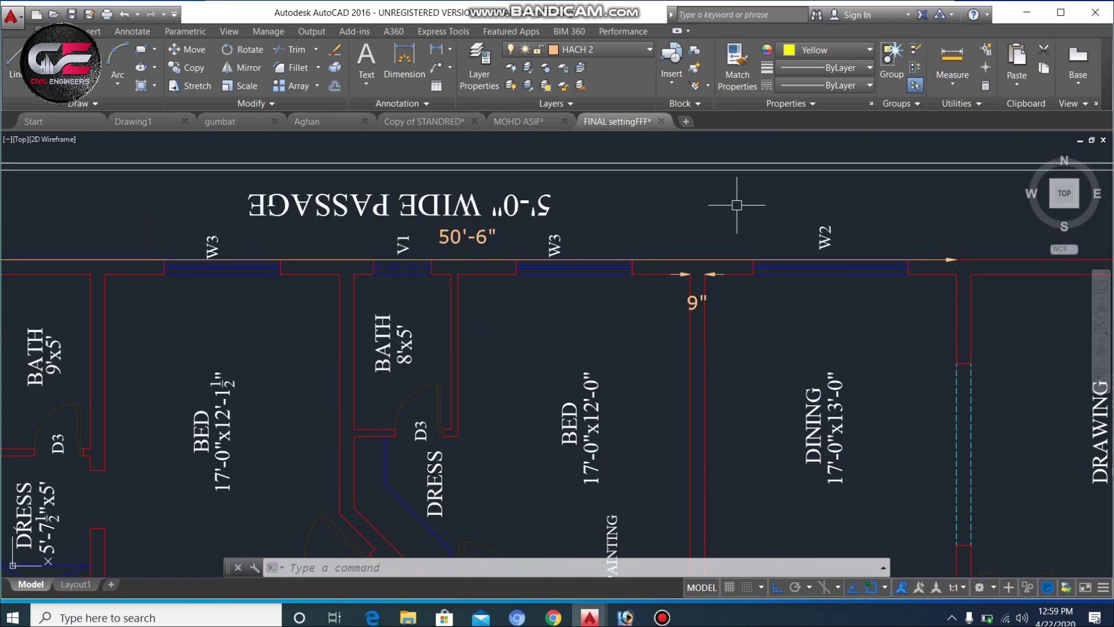
# Examine the ground floor plan's side and rear passages, the bath ventilators and the porch and gate area.
pyautogui.scroll(-5, 555, 247)
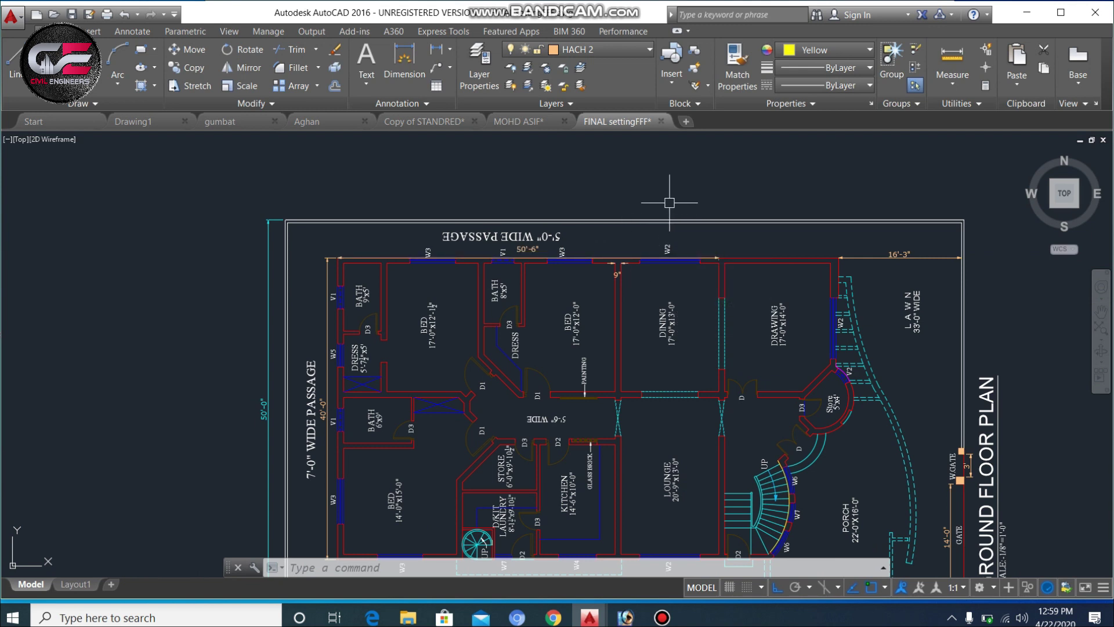
pyautogui.scroll(-2, 685, 201)
pyautogui.scroll(4, 536, 298)
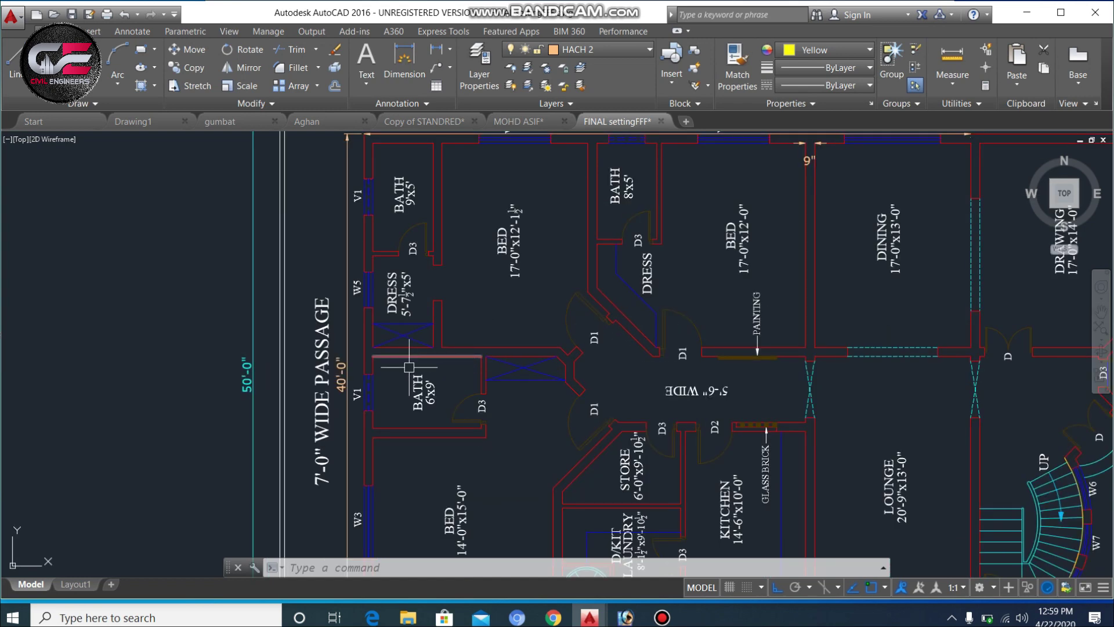
pyautogui.scroll(3, 351, 400)
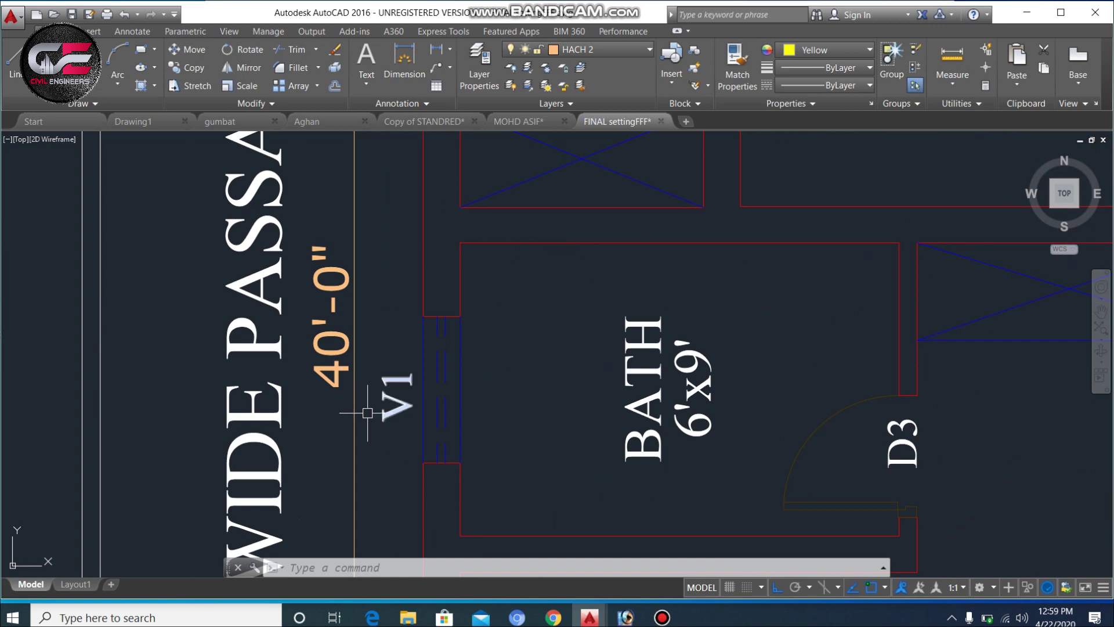
pyautogui.scroll(-7, 369, 414)
pyautogui.scroll(8, 492, 342)
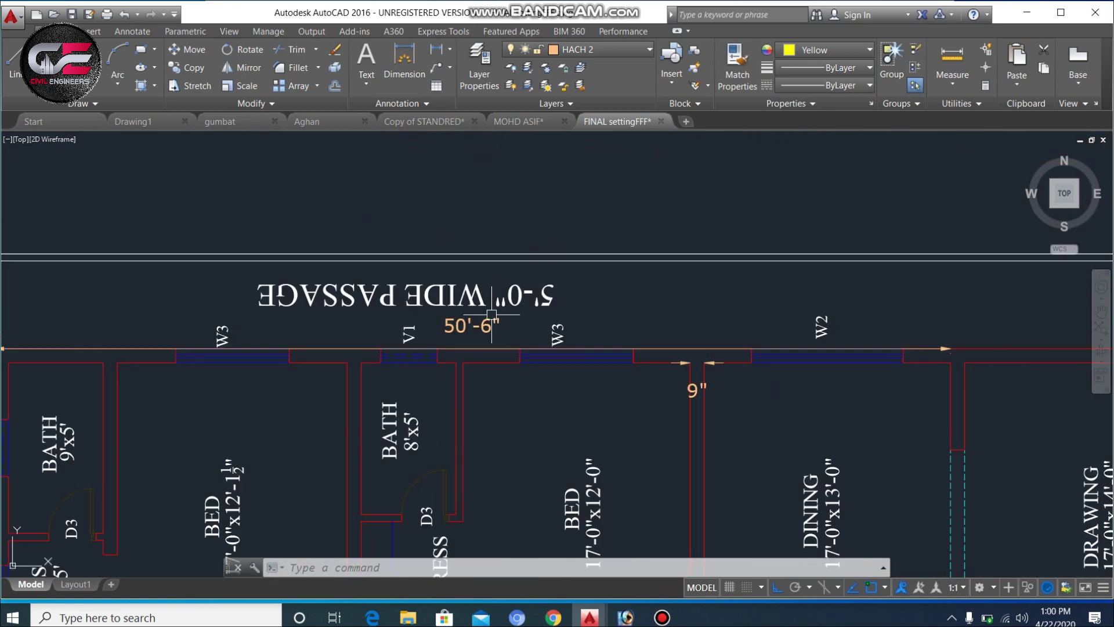
pyautogui.scroll(-8, 561, 369)
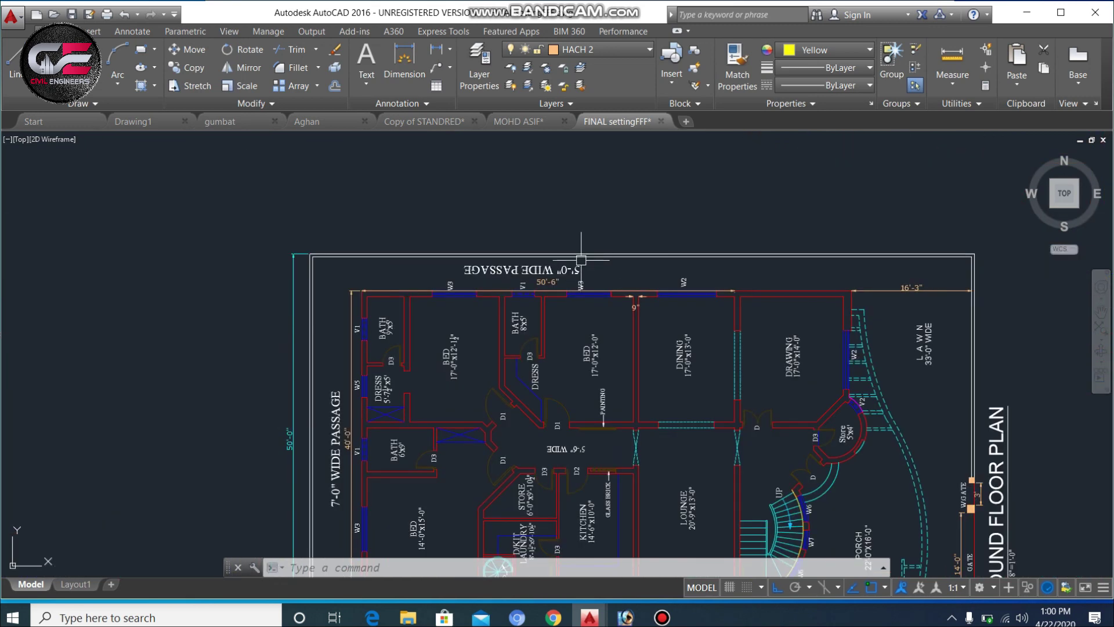
pyautogui.scroll(6, 829, 477)
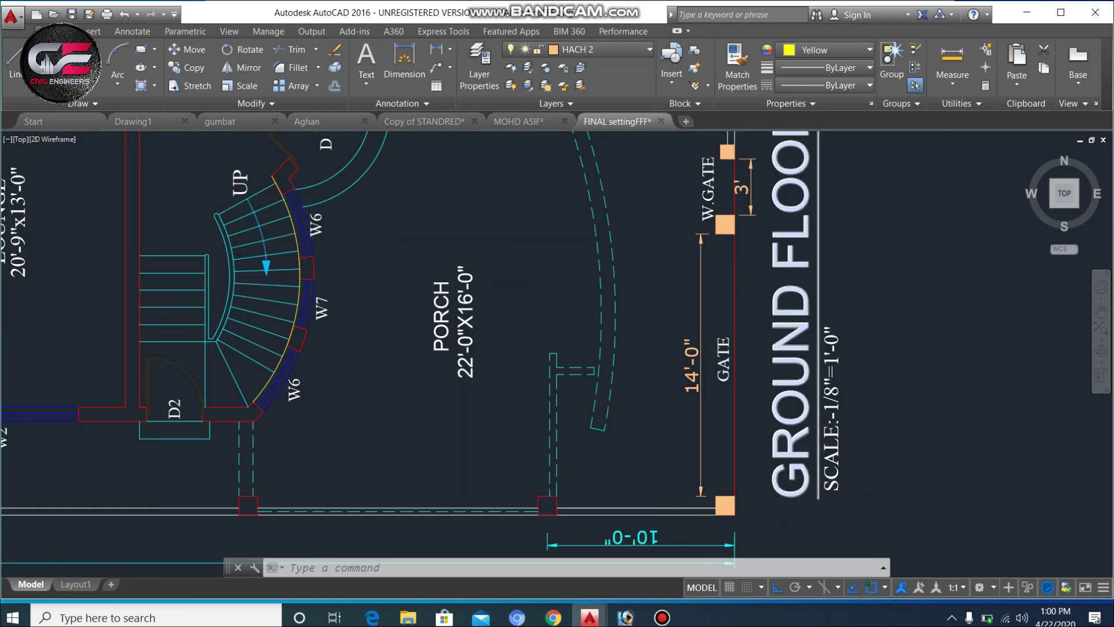
pyautogui.scroll(-5, 783, 500)
pyautogui.scroll(5, 783, 500)
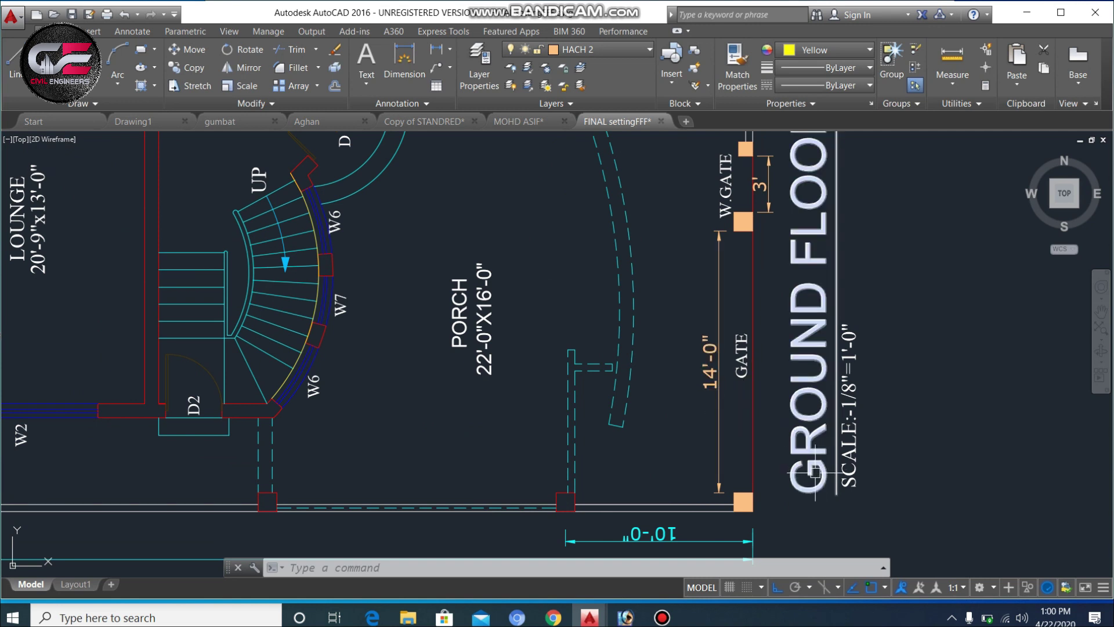
# Inspect the solid hatches of the two pillars flanking the main gate and clear the selection.
pyautogui.scroll(1, 742, 500)
pyautogui.click(742, 501)
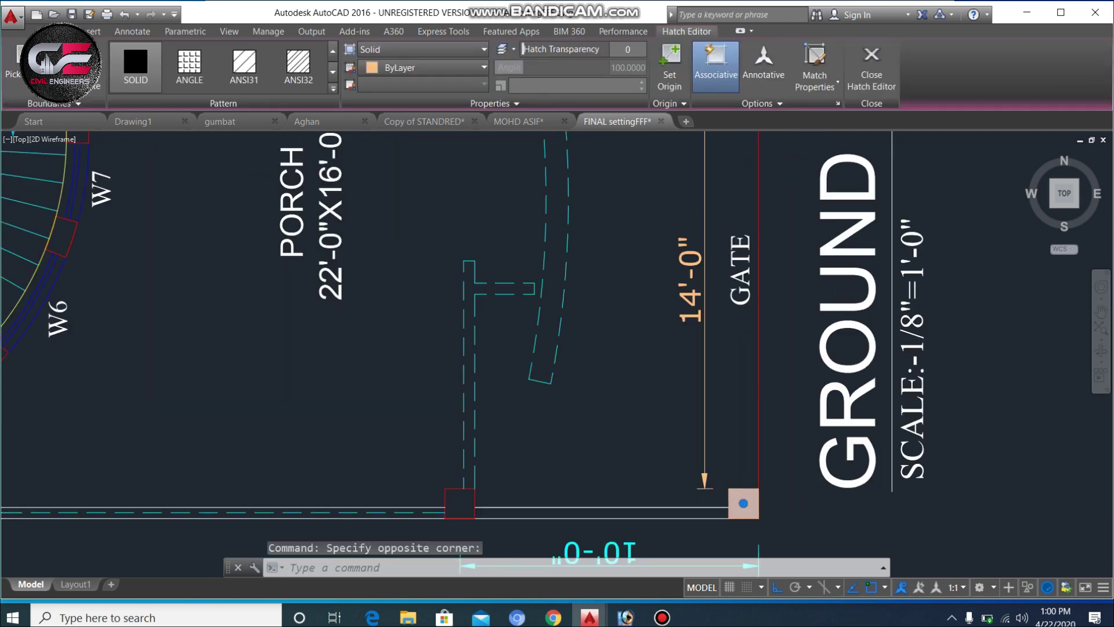
pyautogui.scroll(-2, 741, 500)
pyautogui.click(741, 223)
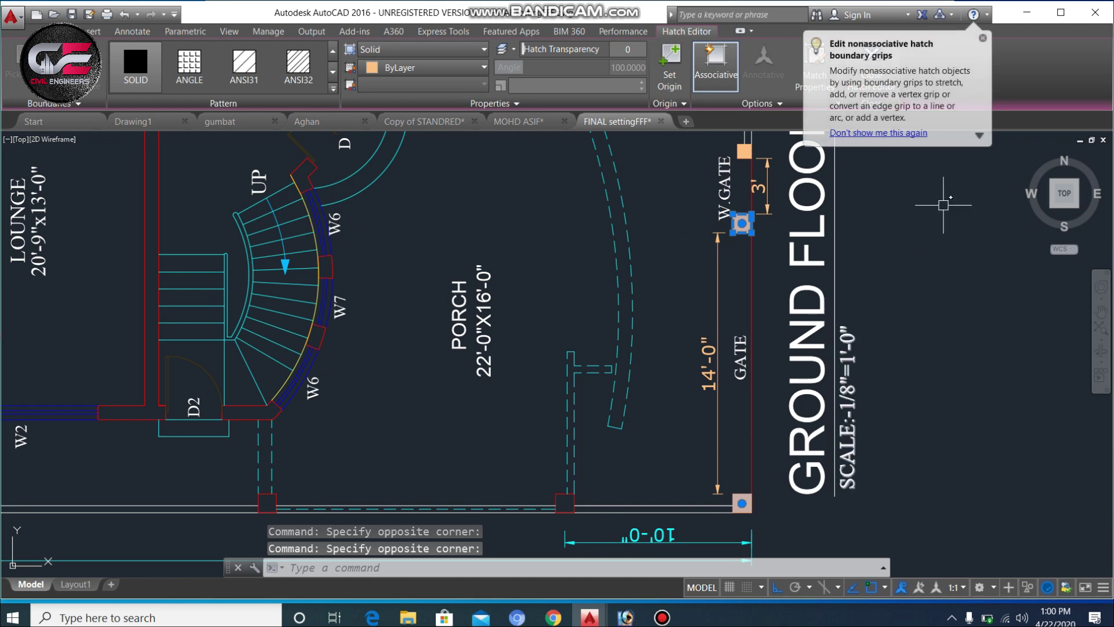
pyautogui.press('Escape')
pyautogui.click(982, 37)
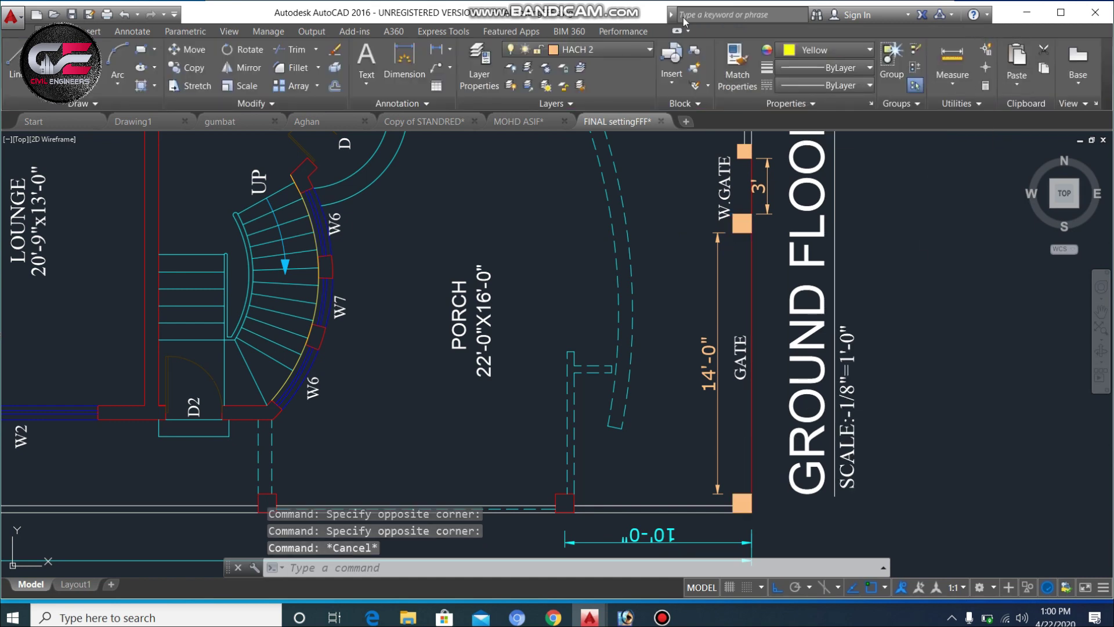
pyautogui.press('Escape')
# Examine the wicket gate, main gate and porch labels, and the passage label outside the bedrooms and dining room.
pyautogui.scroll(-3, 749, 261)
pyautogui.scroll(3, 746, 244)
pyautogui.scroll(2, 745, 233)
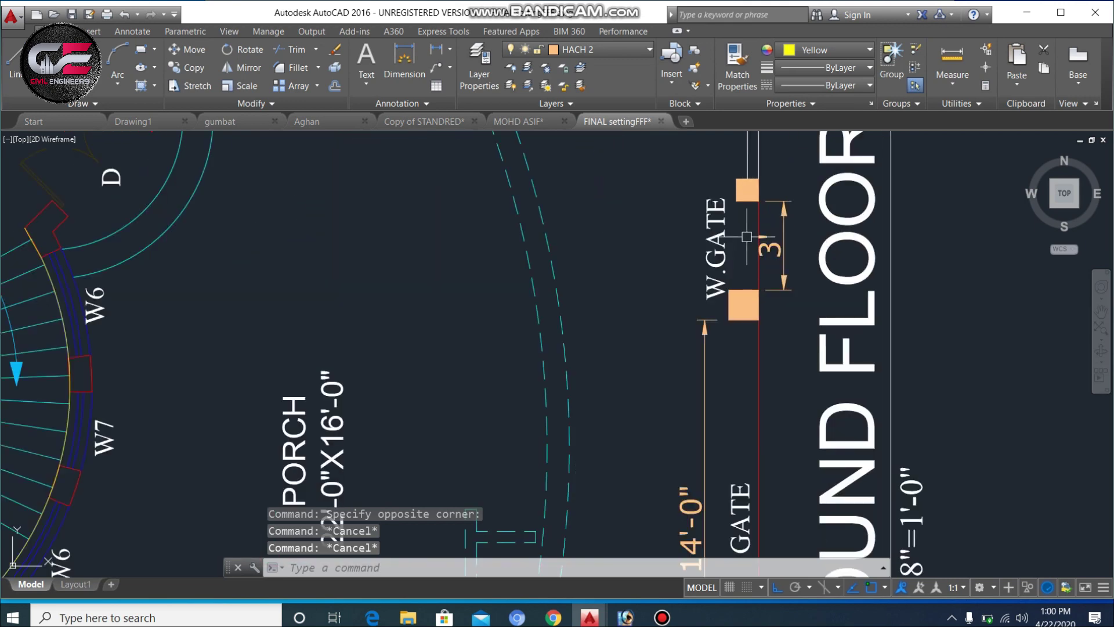
pyautogui.press('Escape')
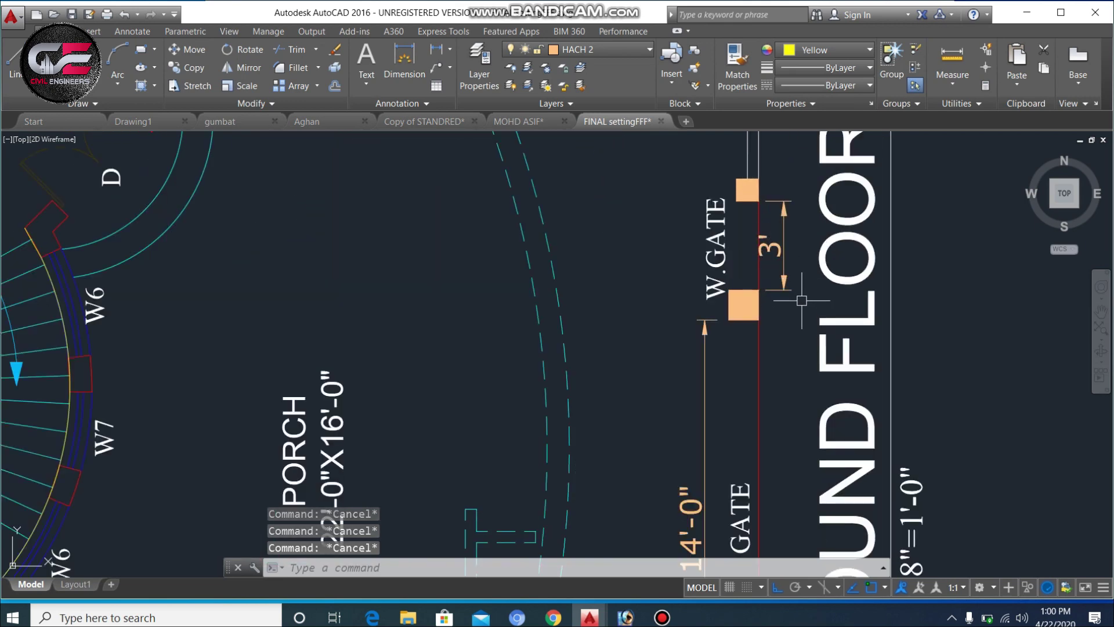
pyautogui.scroll(-3, 772, 284)
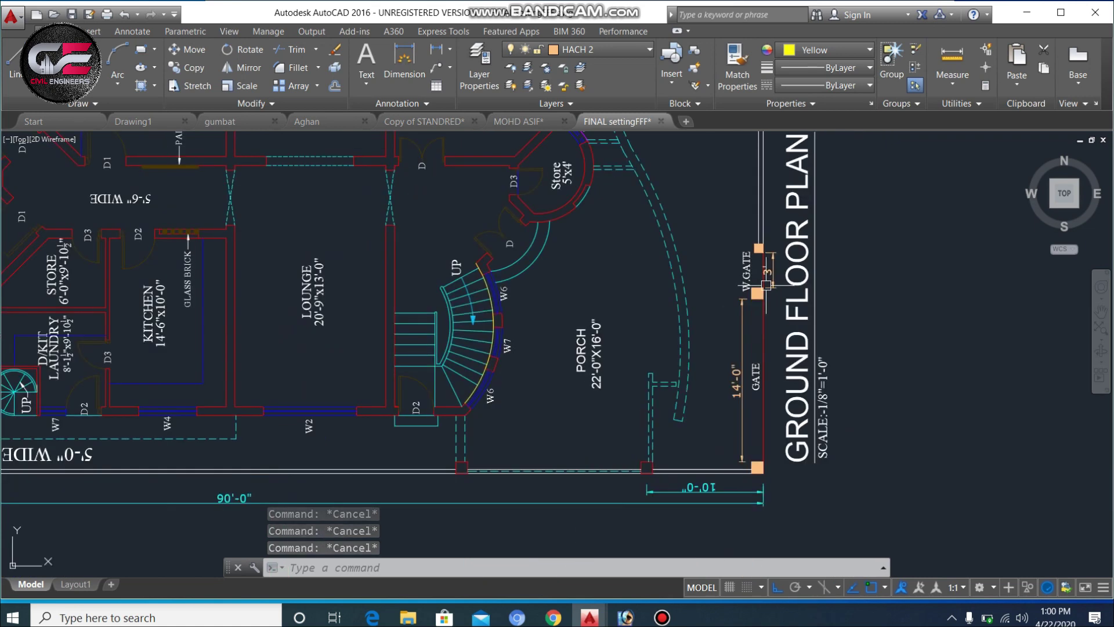
pyautogui.scroll(2, 743, 406)
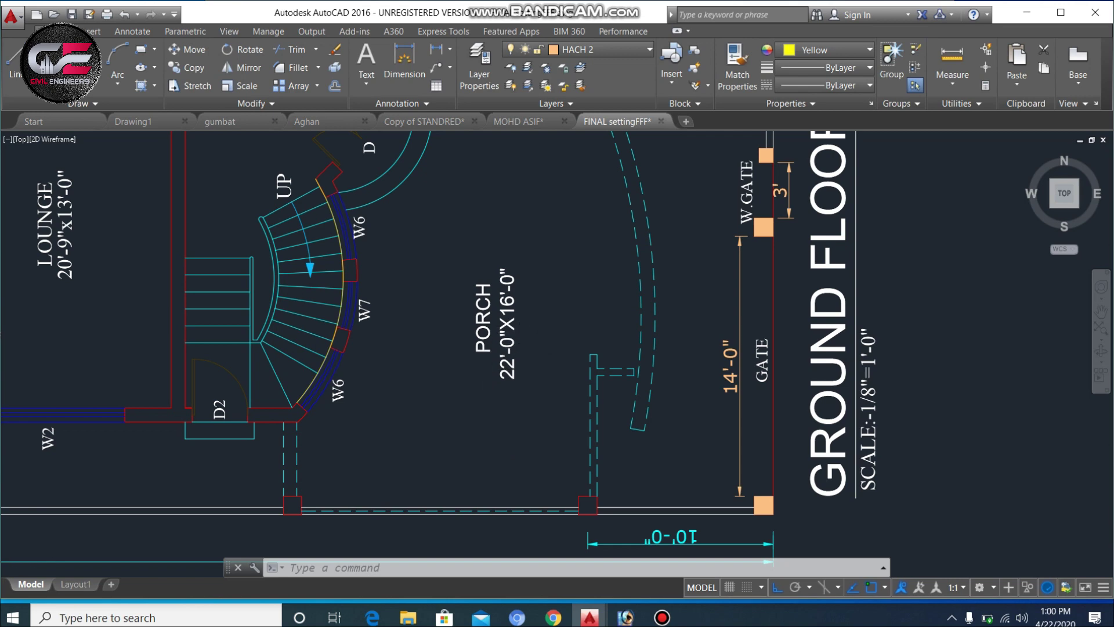
pyautogui.scroll(4, 523, 354)
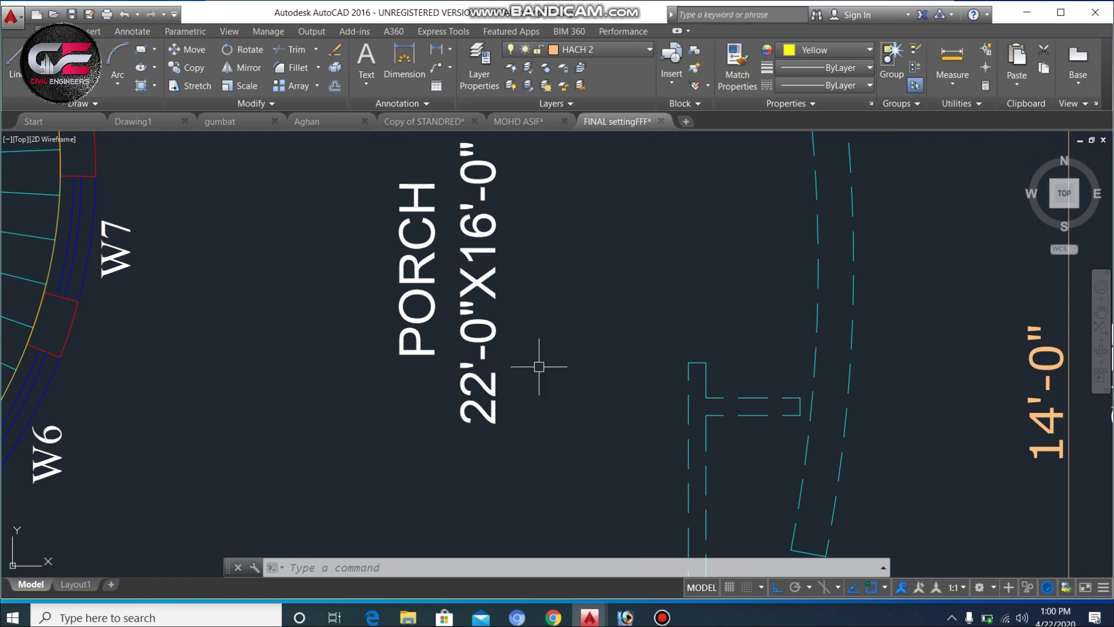
pyautogui.scroll(-4, 539, 367)
pyautogui.scroll(-4, 541, 370)
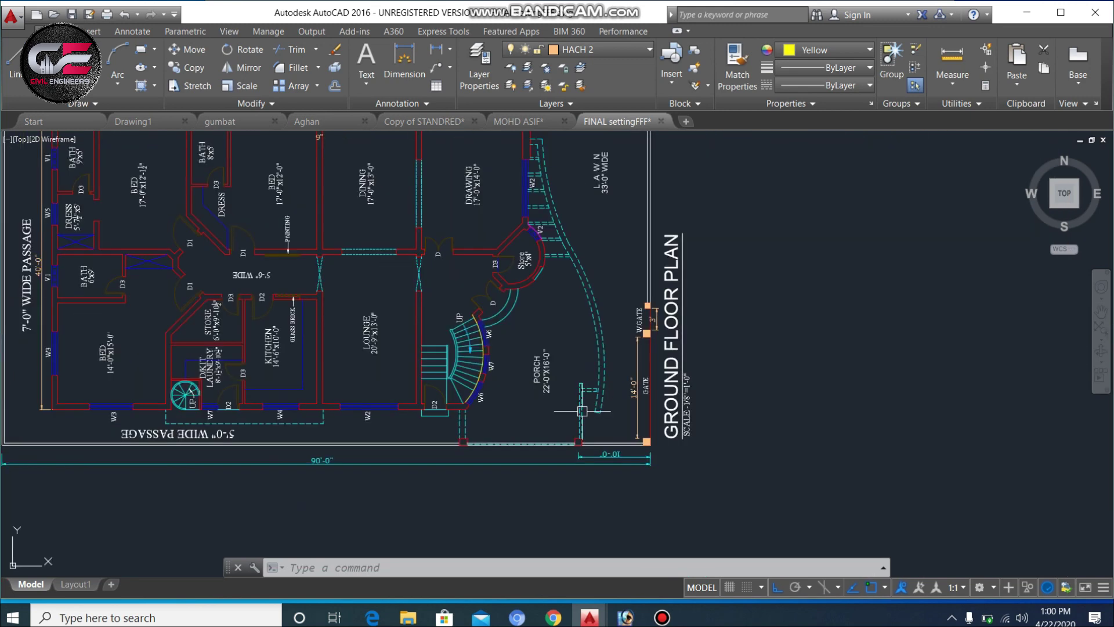
pyautogui.scroll(-2, 580, 412)
pyautogui.scroll(2, 265, 265)
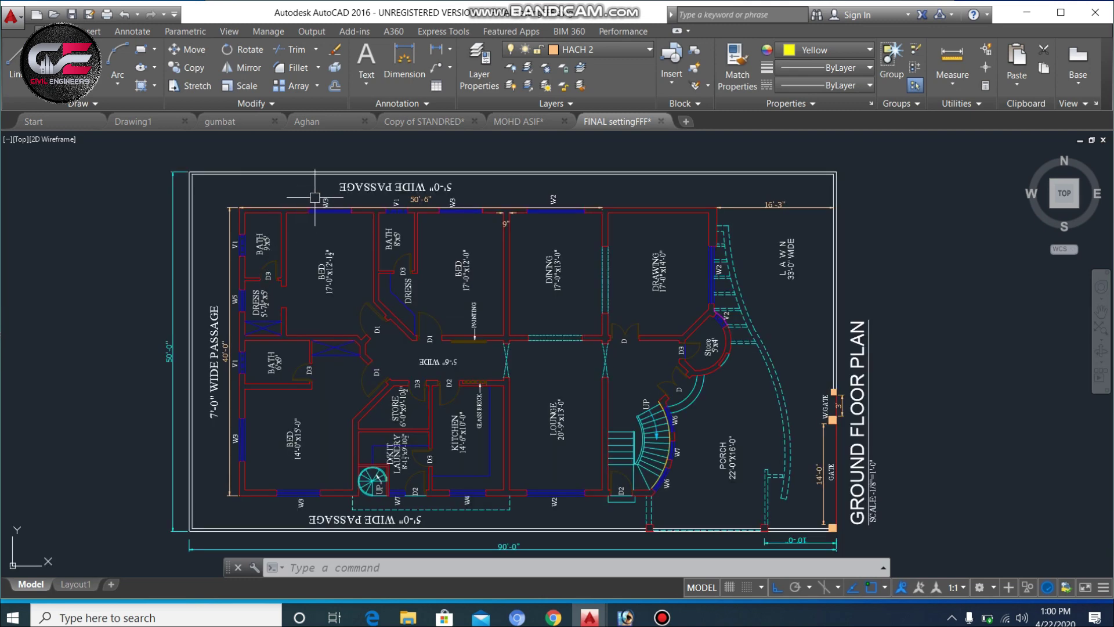
pyautogui.scroll(2, 343, 197)
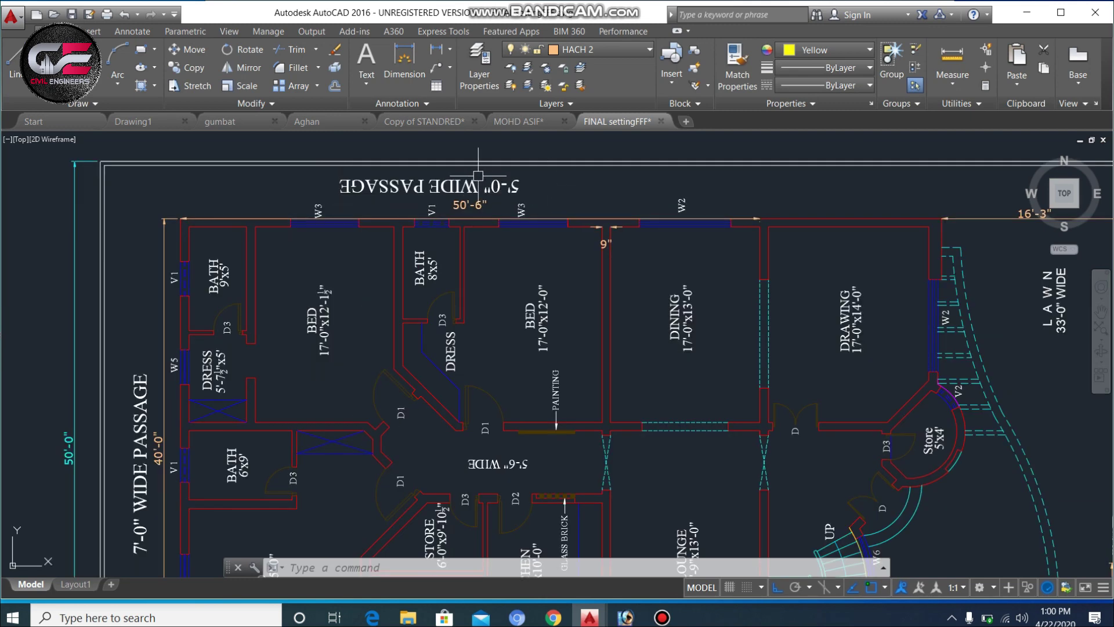
pyautogui.scroll(2, 478, 174)
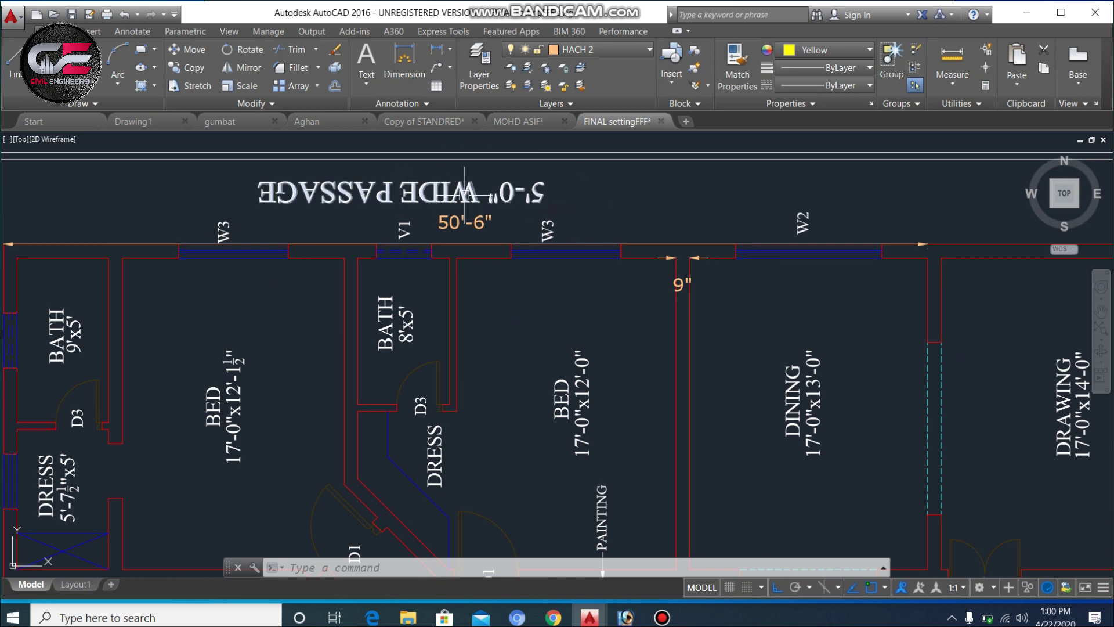
pyautogui.scroll(2, 509, 189)
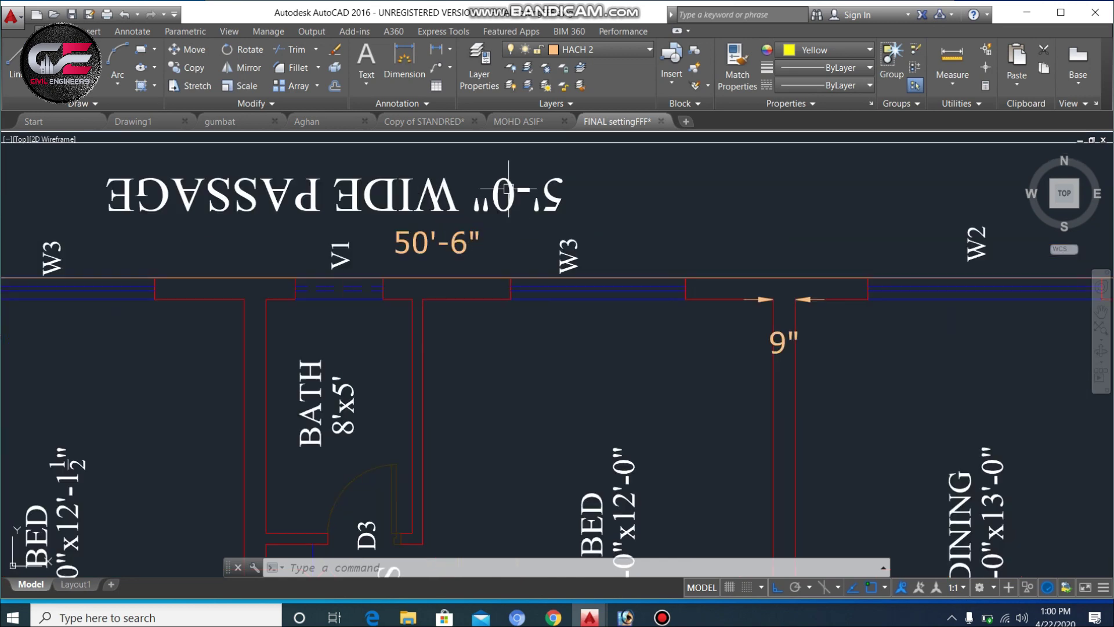
pyautogui.scroll(-4, 603, 197)
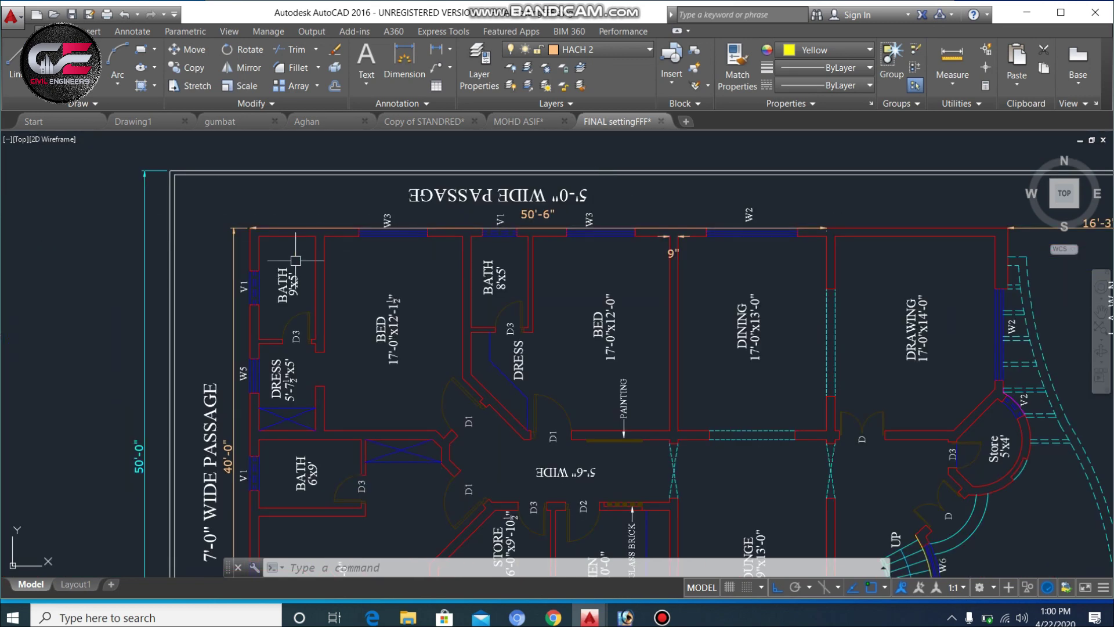
# Add a horizontal linear dimension from the building's outer corner at the 9'x5' bath to the boundary wall across the passage.
pyautogui.scroll(2, 167, 230)
pyautogui.press('Escape')
pyautogui.press('Escape')
pyautogui.press('Escape')
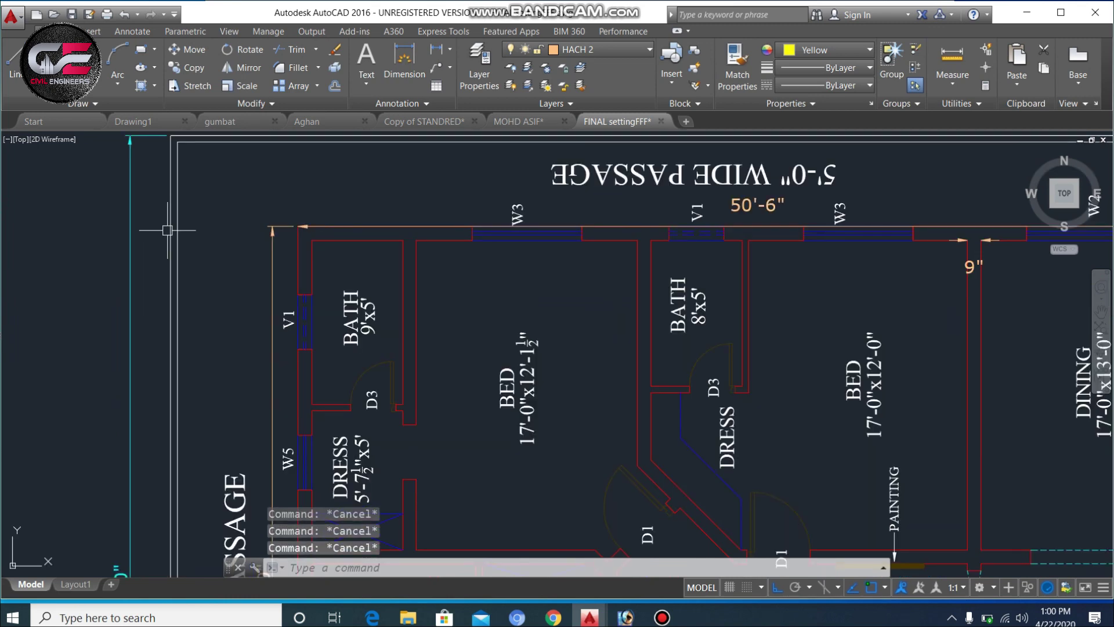
pyautogui.write('dli')
pyautogui.press('Return')
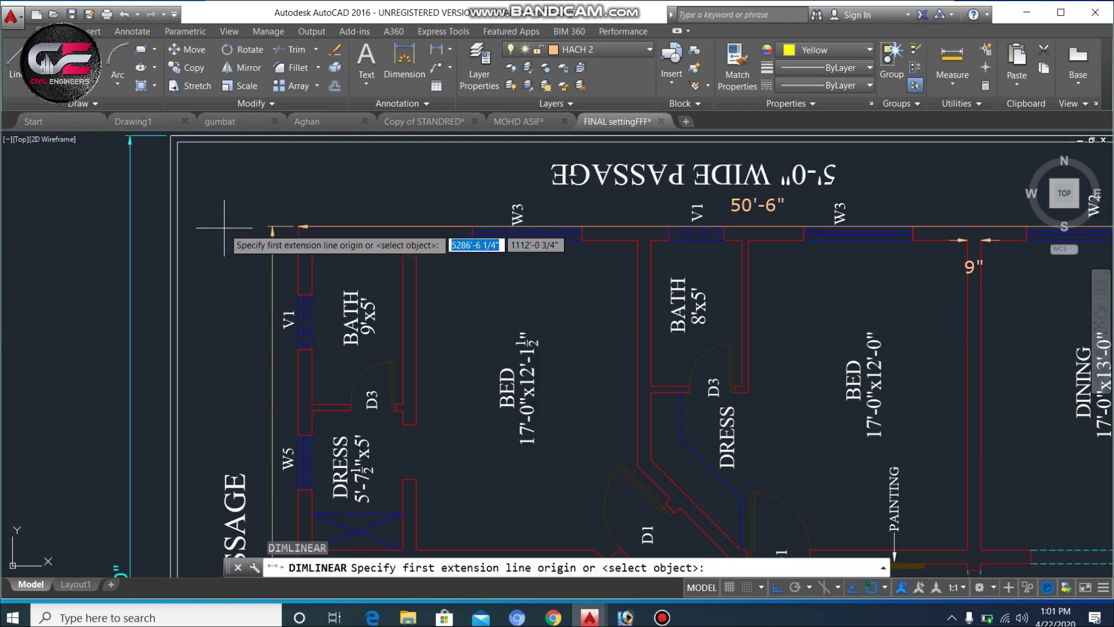
pyautogui.scroll(4, 235, 219)
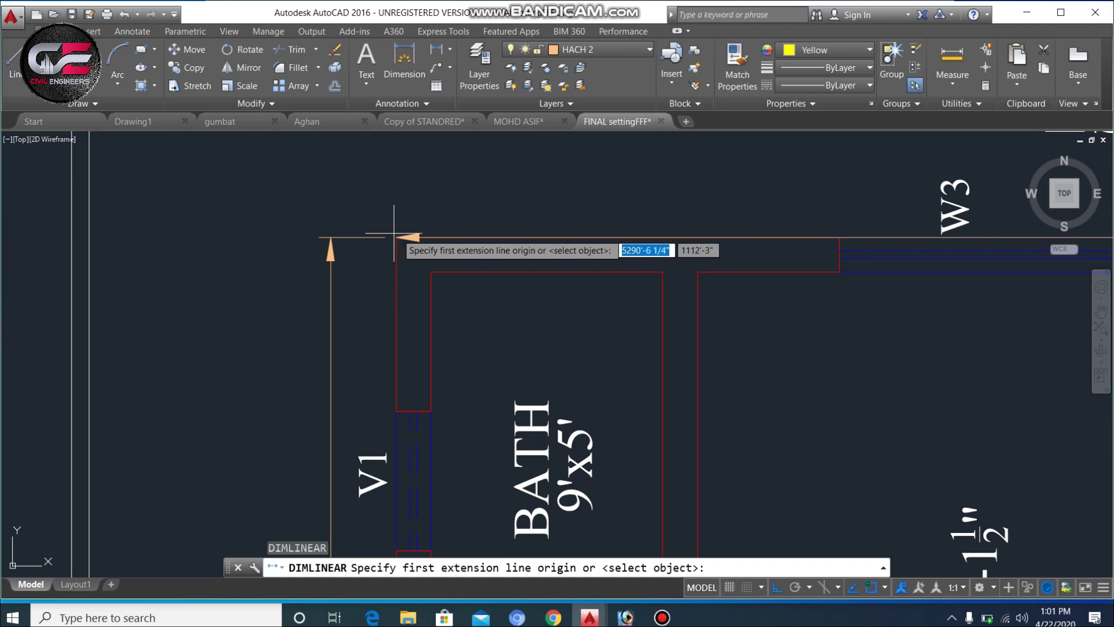
pyautogui.click(397, 237)
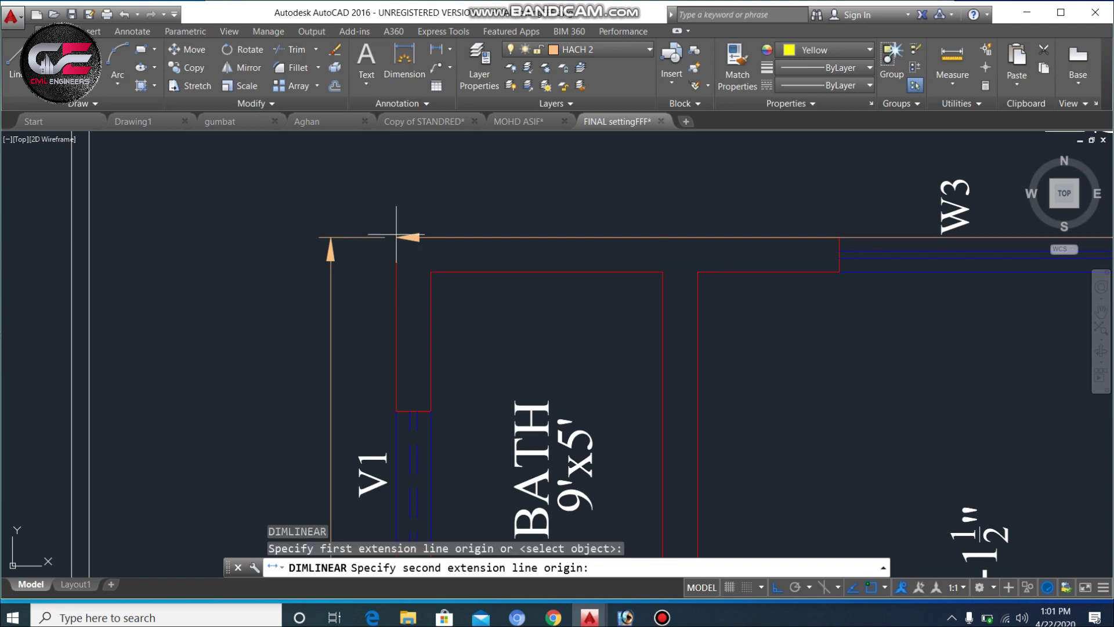
pyautogui.click(88, 238)
pyautogui.click(108, 244)
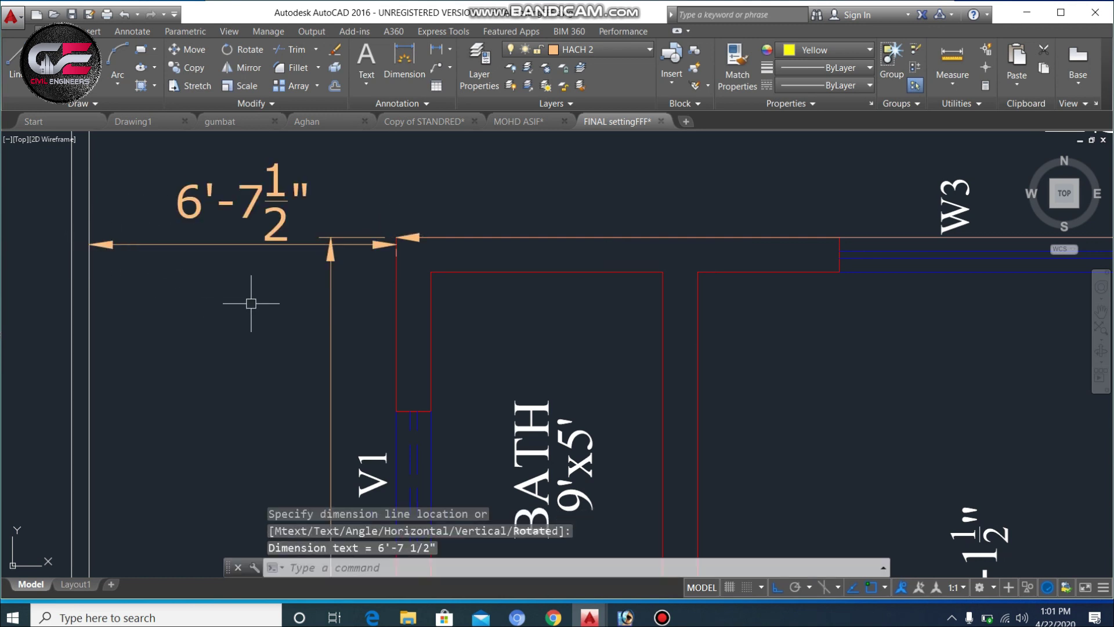
# Examine the passage outside the kitchen and laundry, the overall plot dimensions and the lawn beside the drawing room.
pyautogui.scroll(-2, 389, 208)
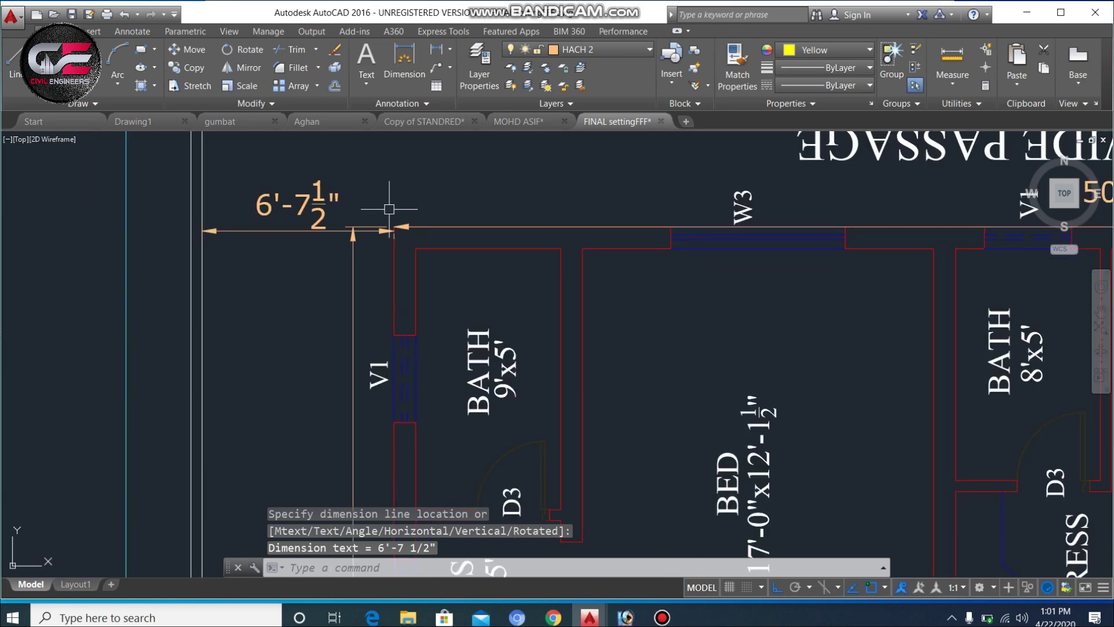
pyautogui.scroll(-5, 382, 210)
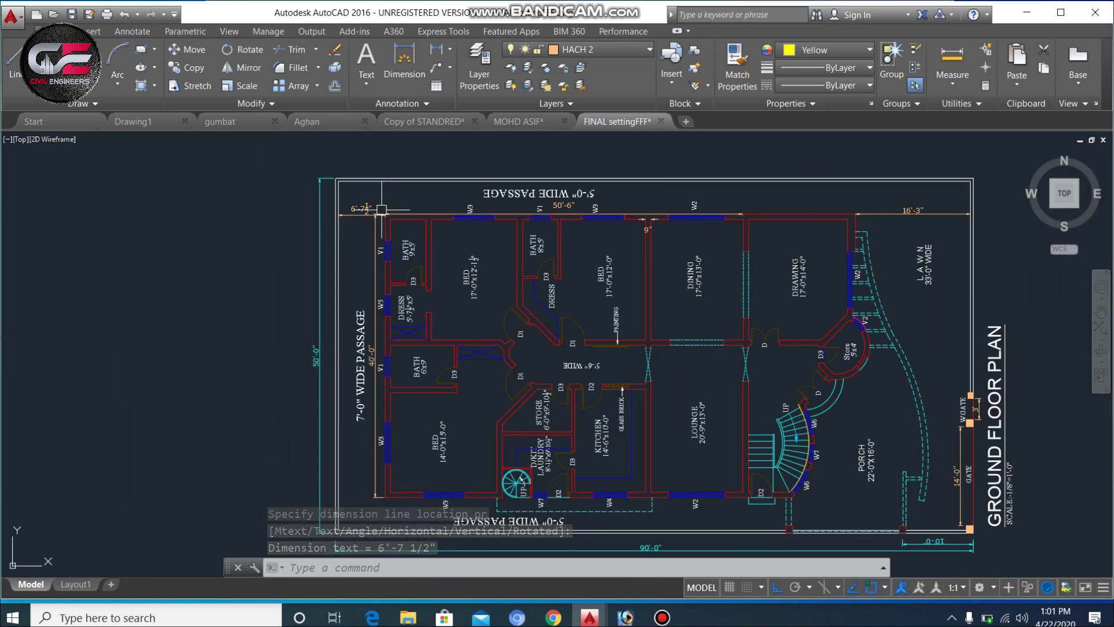
pyautogui.scroll(-3, 382, 209)
pyautogui.scroll(7, 593, 391)
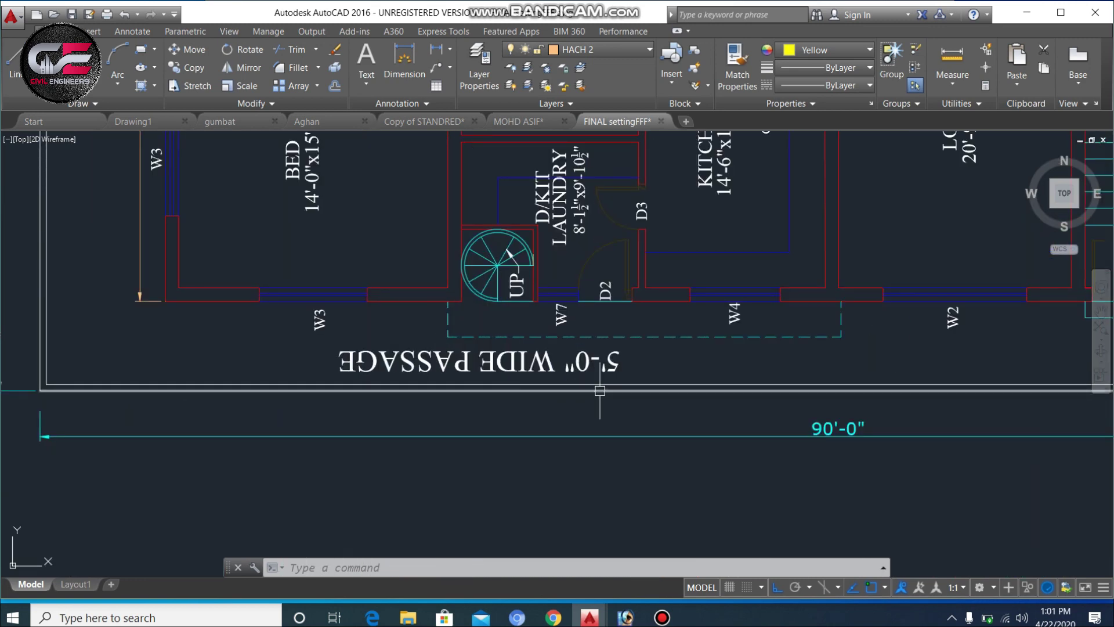
pyautogui.scroll(2, 628, 368)
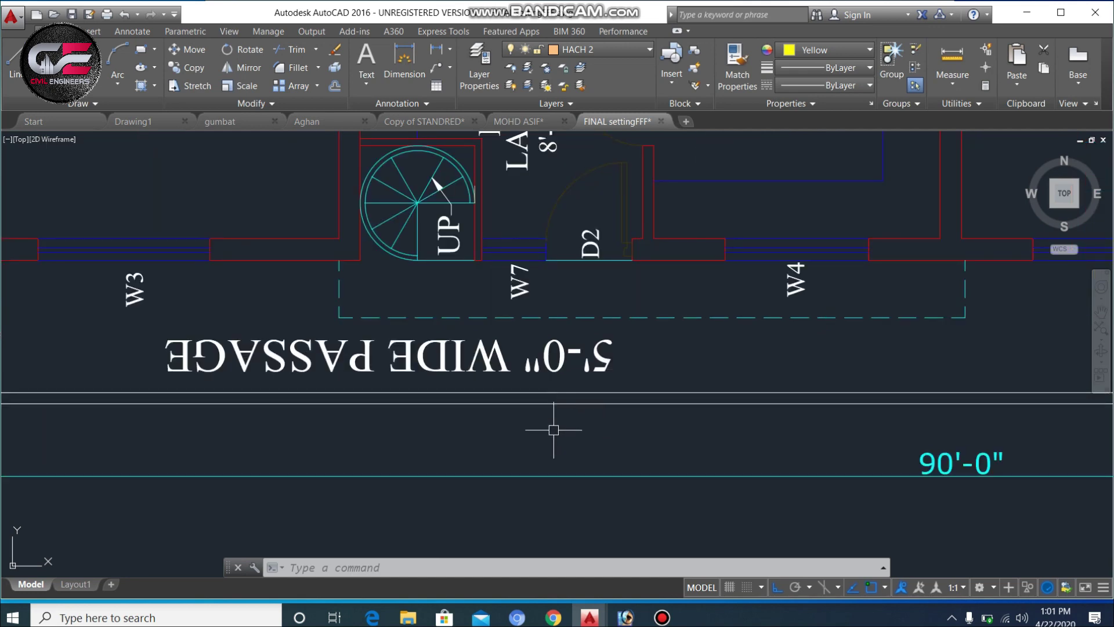
pyautogui.scroll(-4, 545, 438)
pyautogui.scroll(-2, 563, 499)
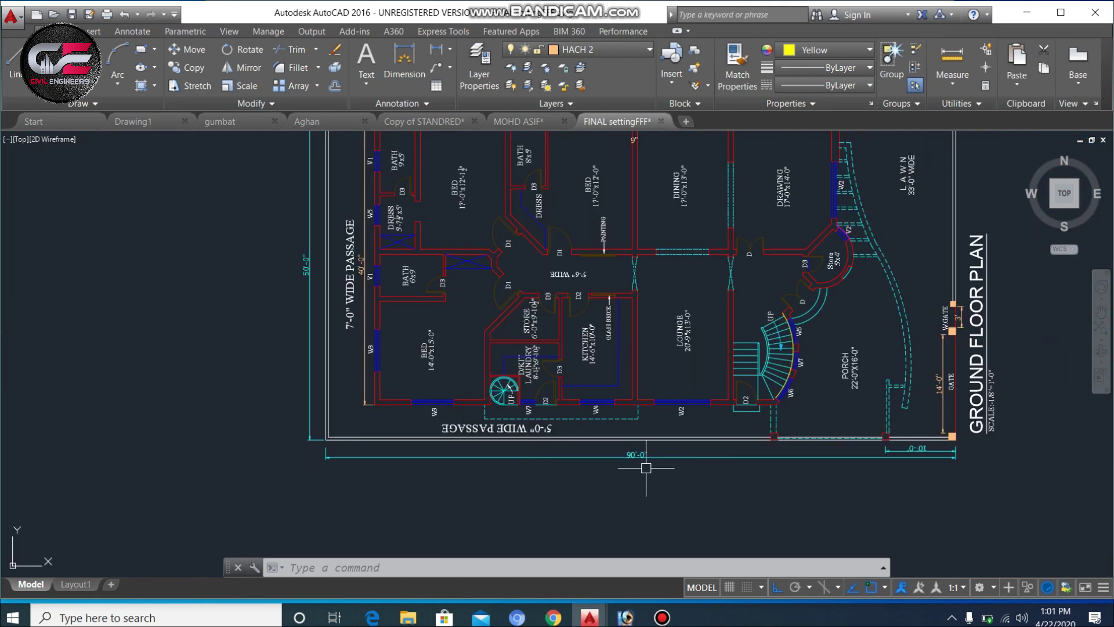
pyautogui.scroll(2, 905, 348)
pyautogui.scroll(-2, 762, 425)
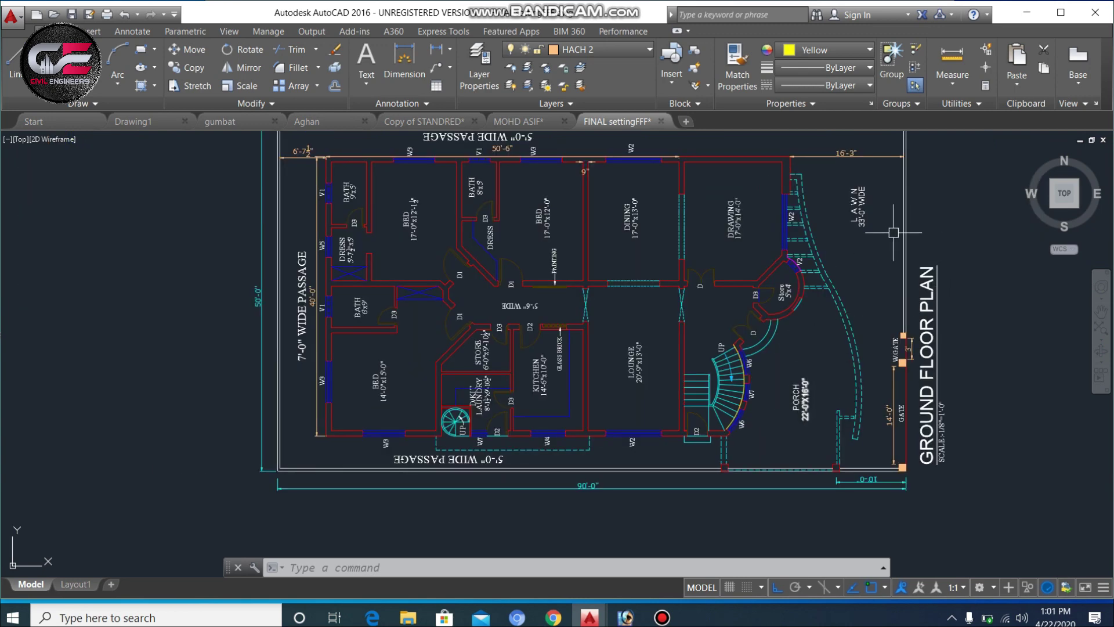
pyautogui.scroll(6, 883, 193)
pyautogui.scroll(-4, 845, 211)
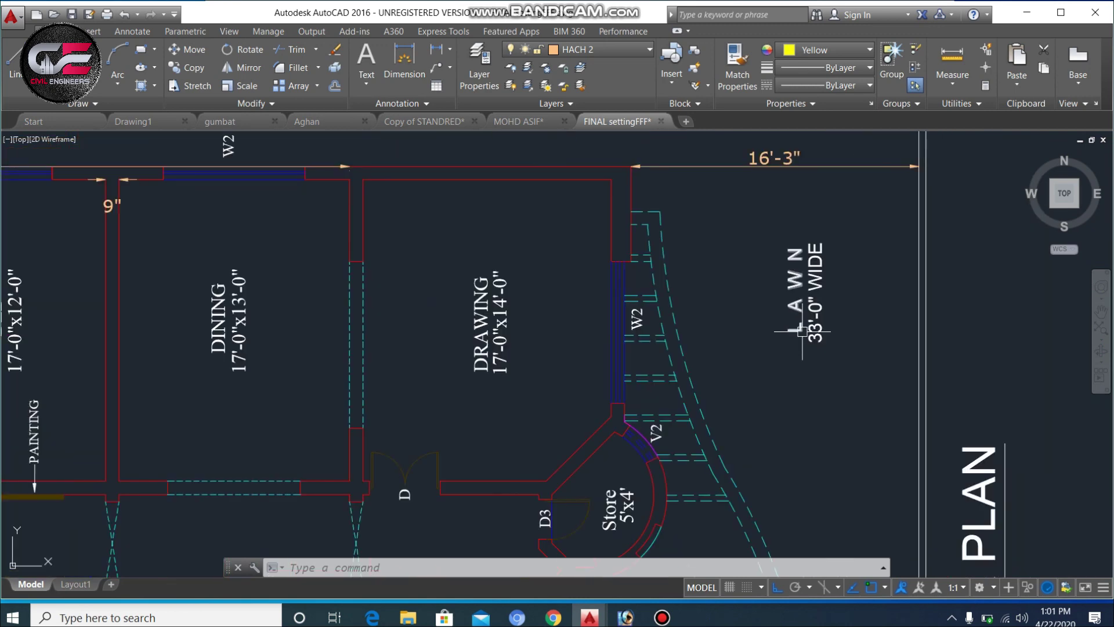
pyautogui.scroll(2, 836, 230)
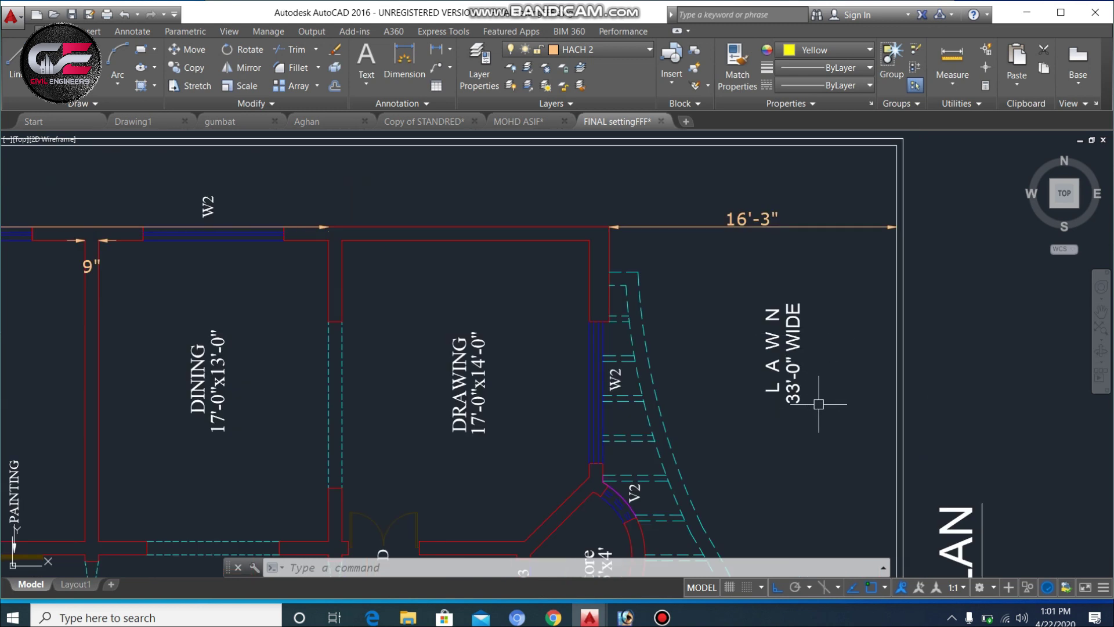
pyautogui.scroll(2, 770, 223)
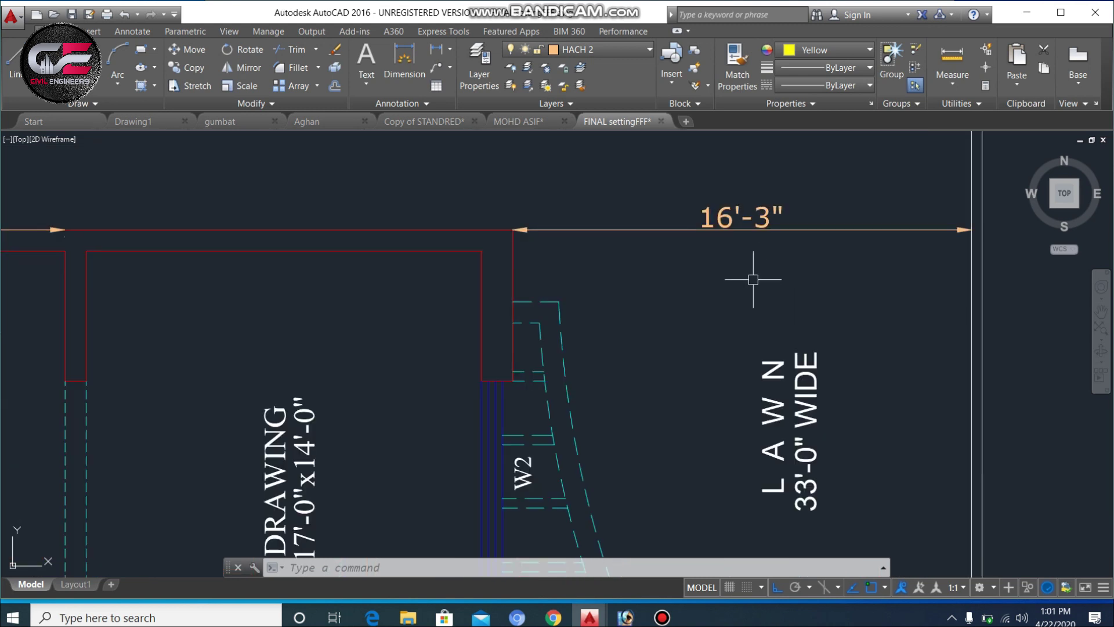
# Examine the porch, the curved staircase beside it and the double entrance door D between the stairs and the store.
pyautogui.scroll(-7, 783, 270)
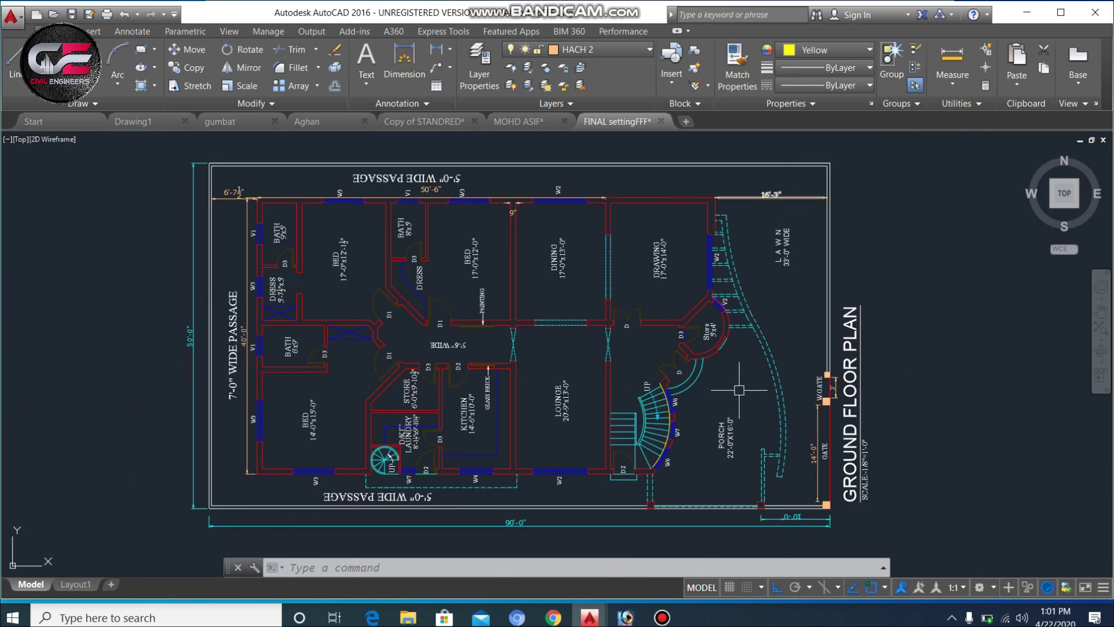
pyautogui.scroll(5, 735, 443)
pyautogui.scroll(2, 735, 444)
pyautogui.scroll(2, 693, 465)
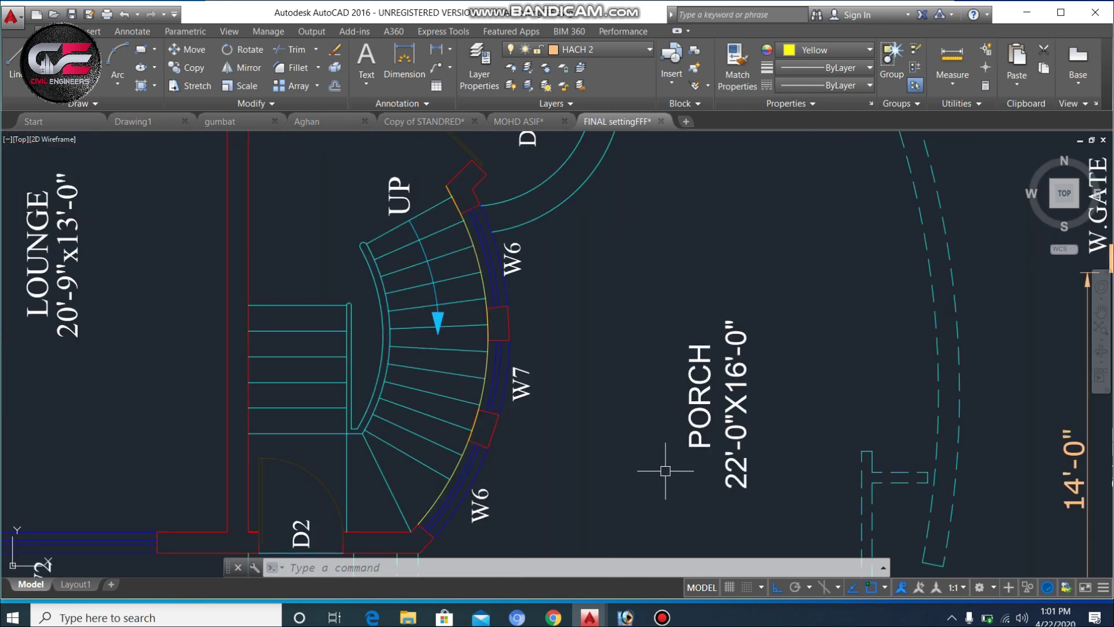
pyautogui.scroll(-4, 628, 453)
pyautogui.scroll(4, 591, 330)
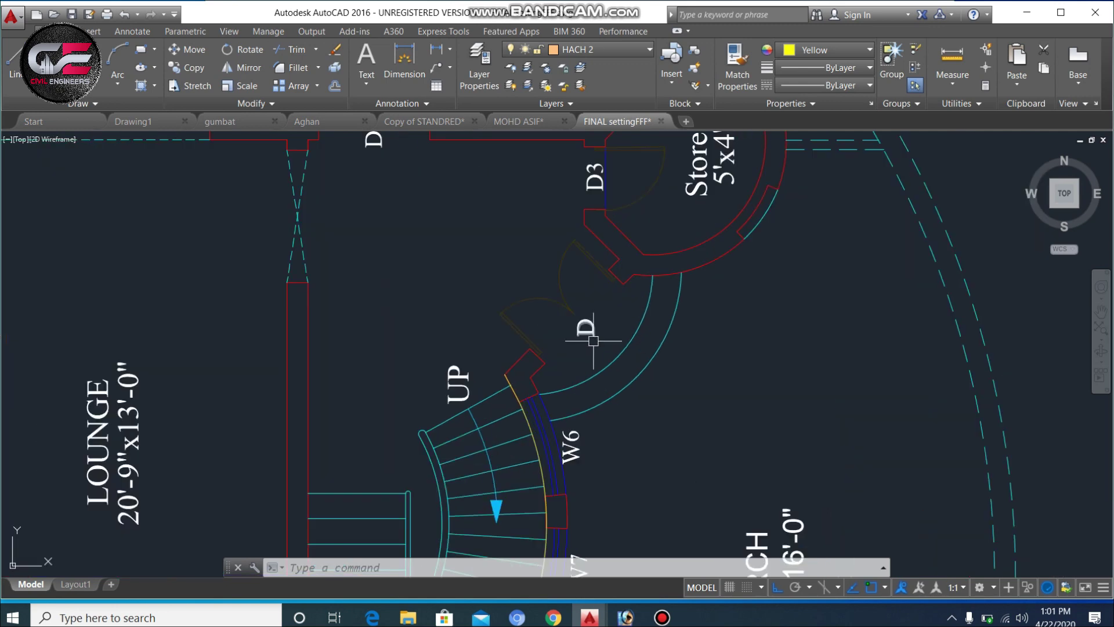
pyautogui.press('Escape')
pyautogui.scroll(2, 586, 341)
pyautogui.press('Escape')
pyautogui.press('Escape')
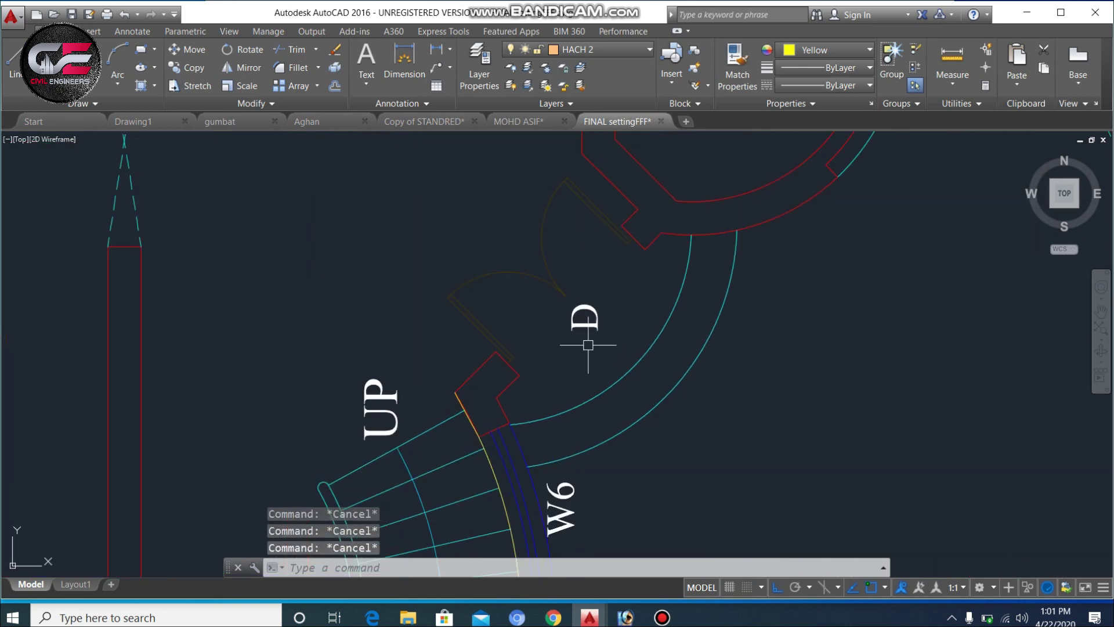
pyautogui.write('dli')
pyautogui.press('Return')
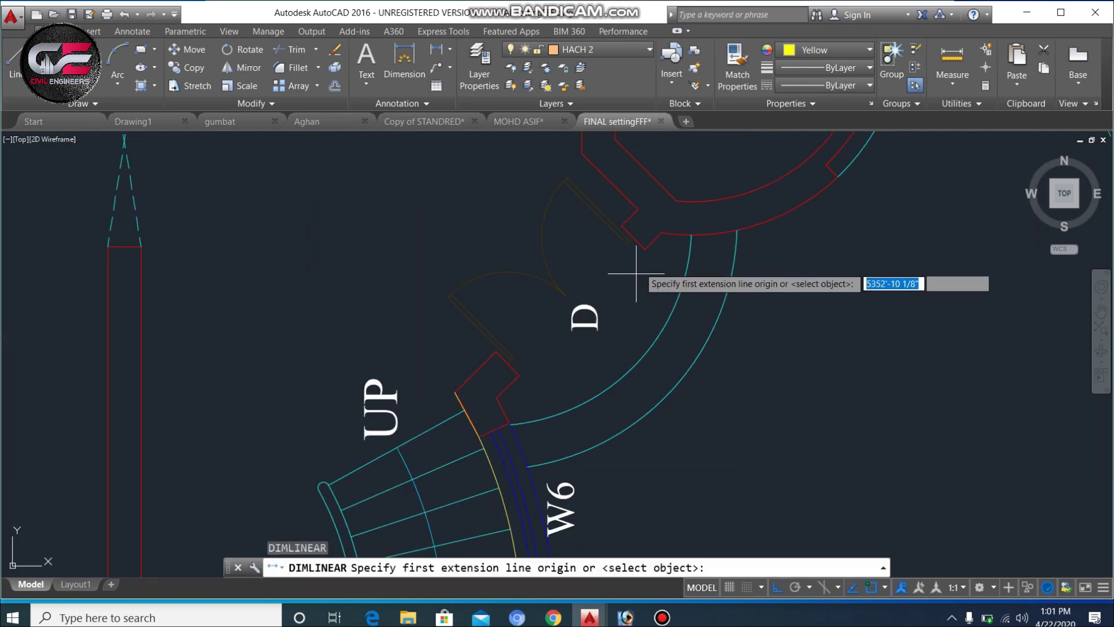
pyautogui.click(645, 248)
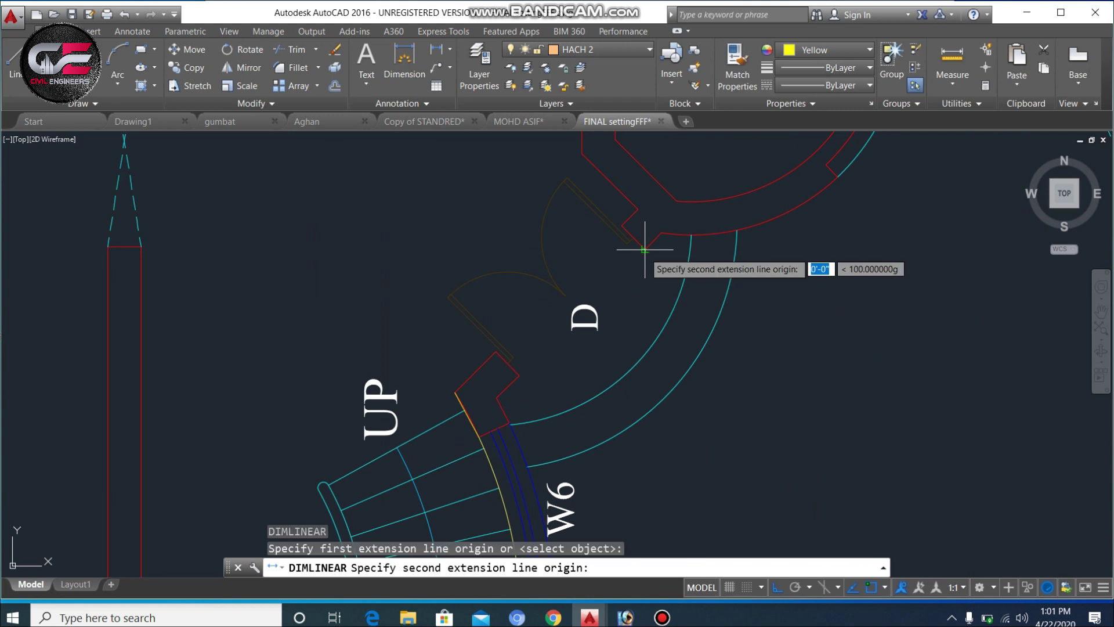
pyautogui.click(518, 376)
pyautogui.press('Escape')
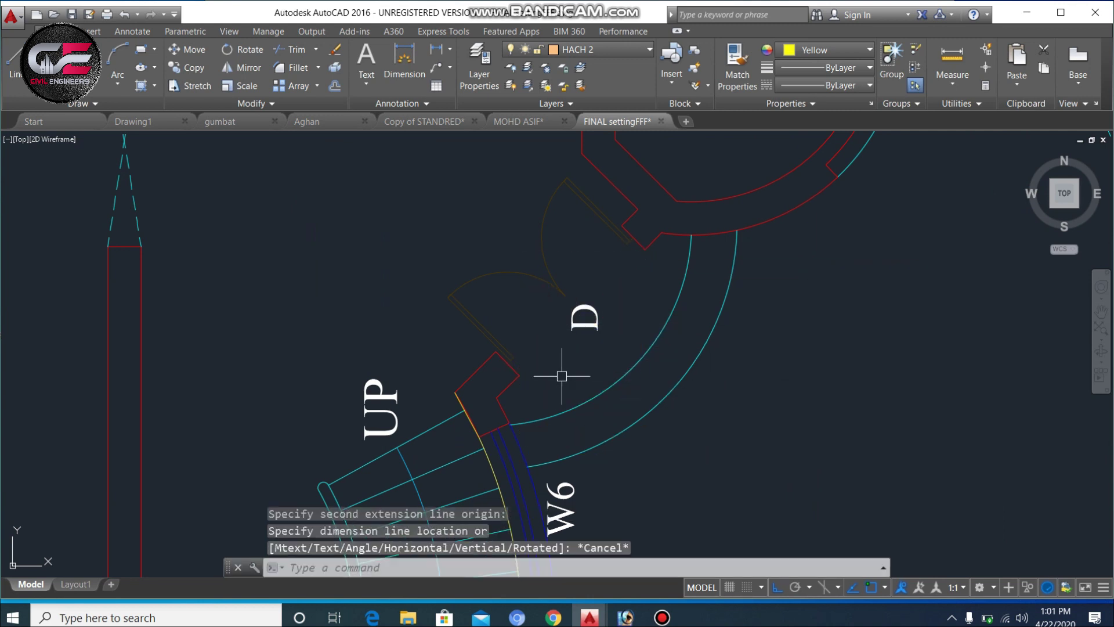
# Add an aligned dimension across the angled entrance door D opening, between the facing wall corners by the stairs and the store.
pyautogui.write('dal')
pyautogui.press('Return')
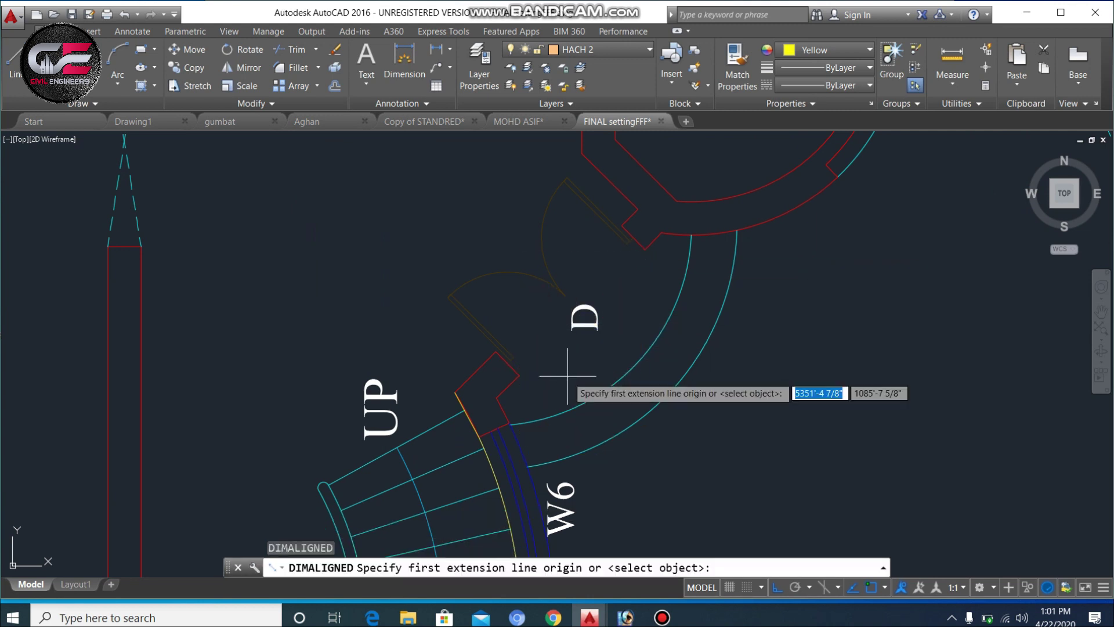
pyautogui.click(518, 376)
pyautogui.click(644, 249)
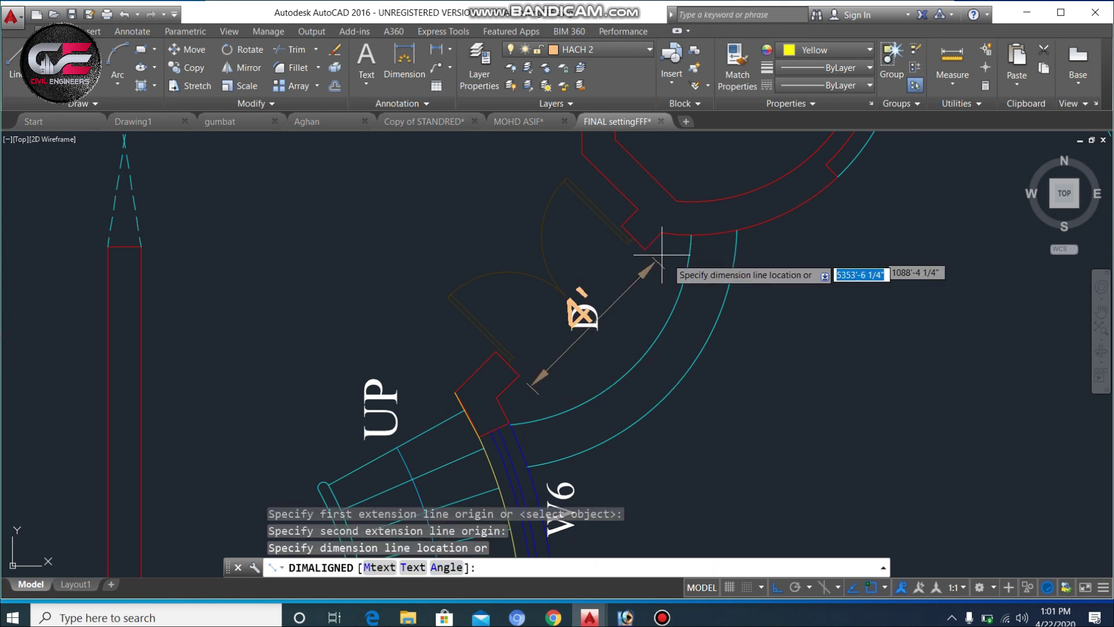
pyautogui.click(668, 261)
pyautogui.press('Escape')
pyautogui.press('Escape')
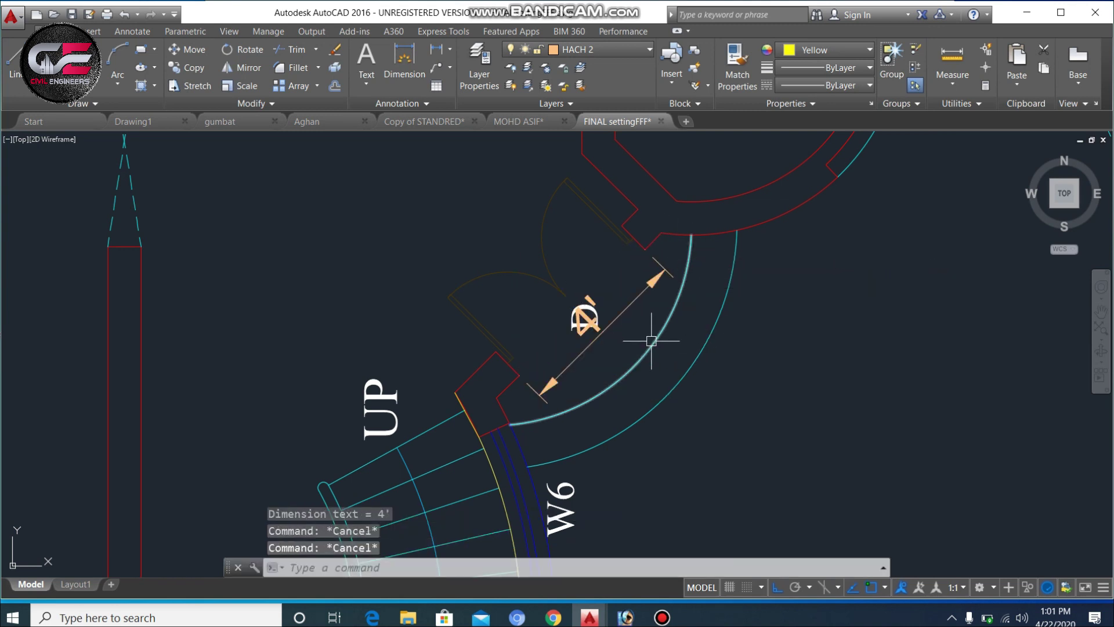
# Examine the entrance lobby, the staircase flights with windows W6 and W7, and the 5'x4' store with door D3.
pyautogui.scroll(-6, 656, 315)
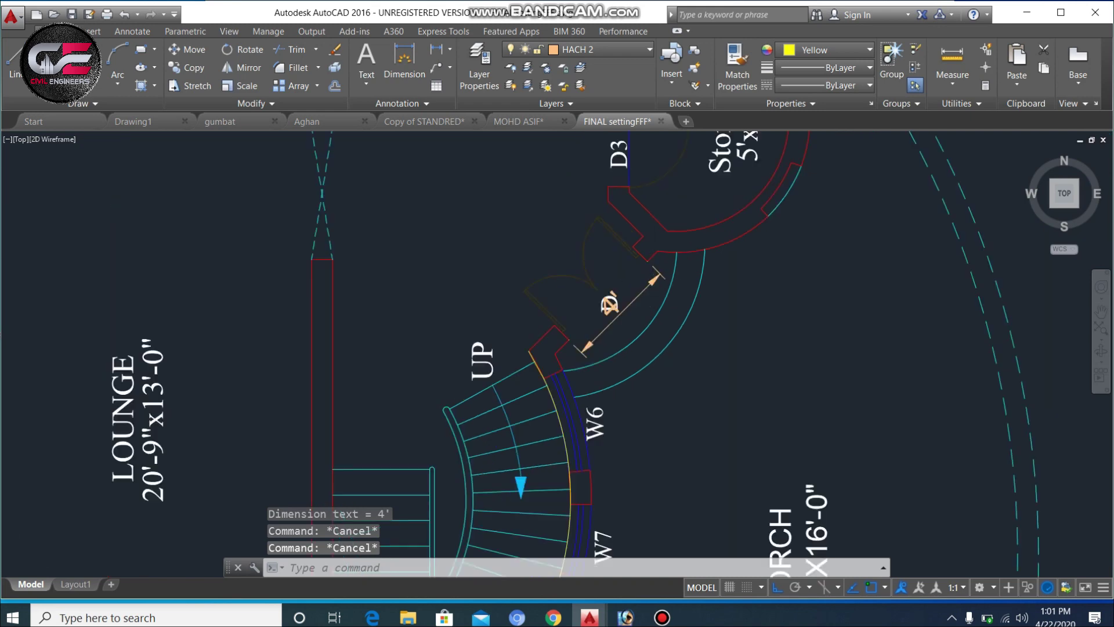
pyautogui.scroll(4, 615, 244)
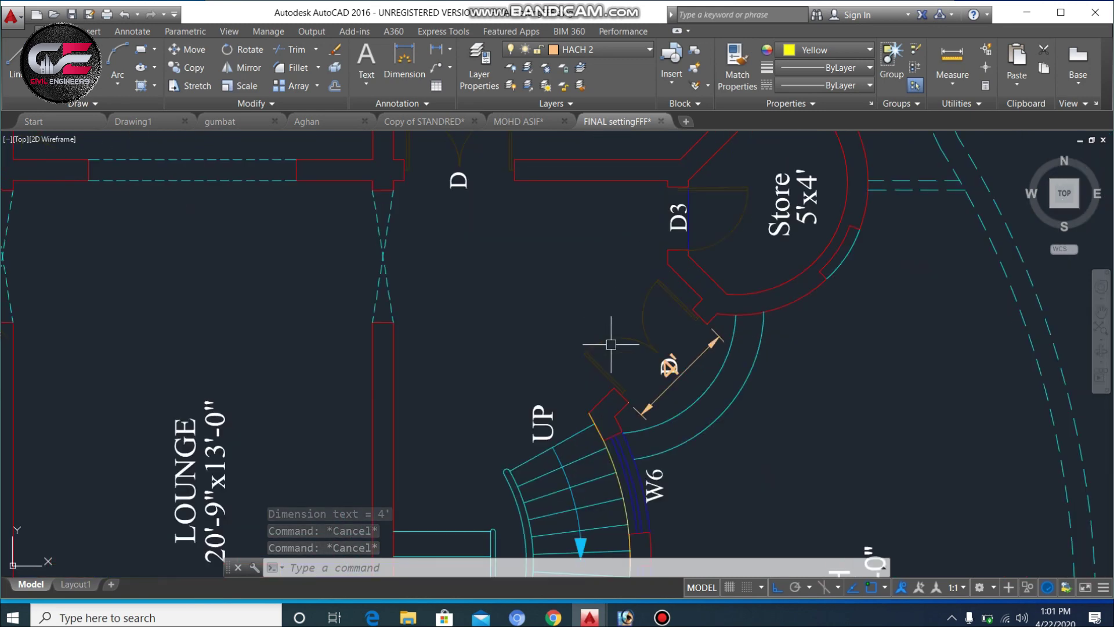
pyautogui.scroll(-2, 591, 320)
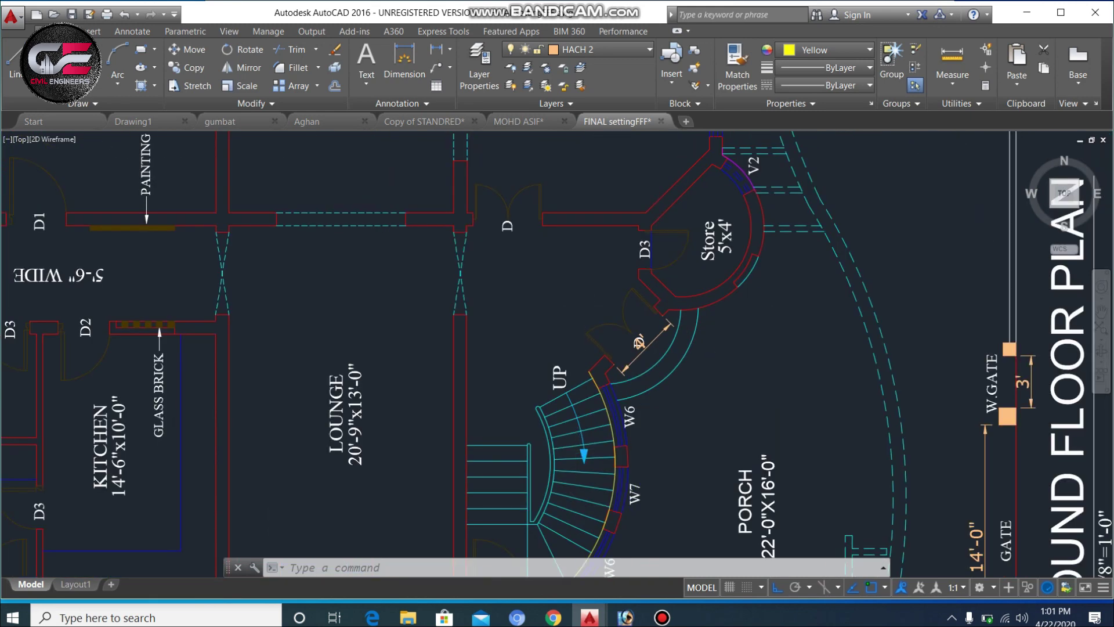
pyautogui.scroll(2, 574, 448)
pyautogui.scroll(-2, 640, 261)
pyautogui.scroll(2, 581, 378)
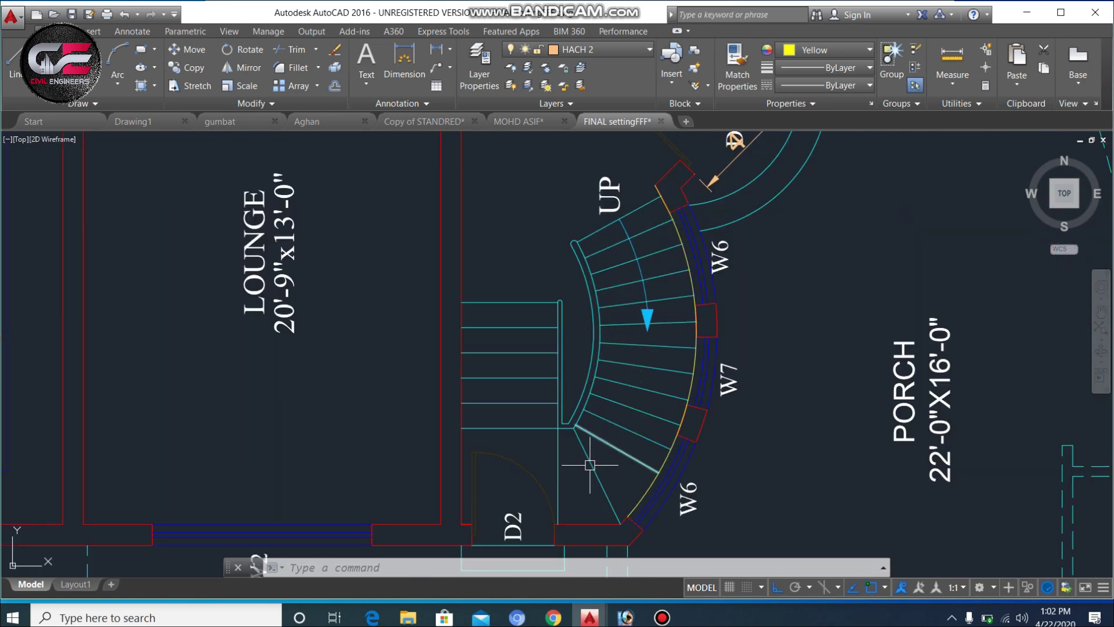
pyautogui.scroll(-2, 601, 413)
pyautogui.scroll(2, 575, 446)
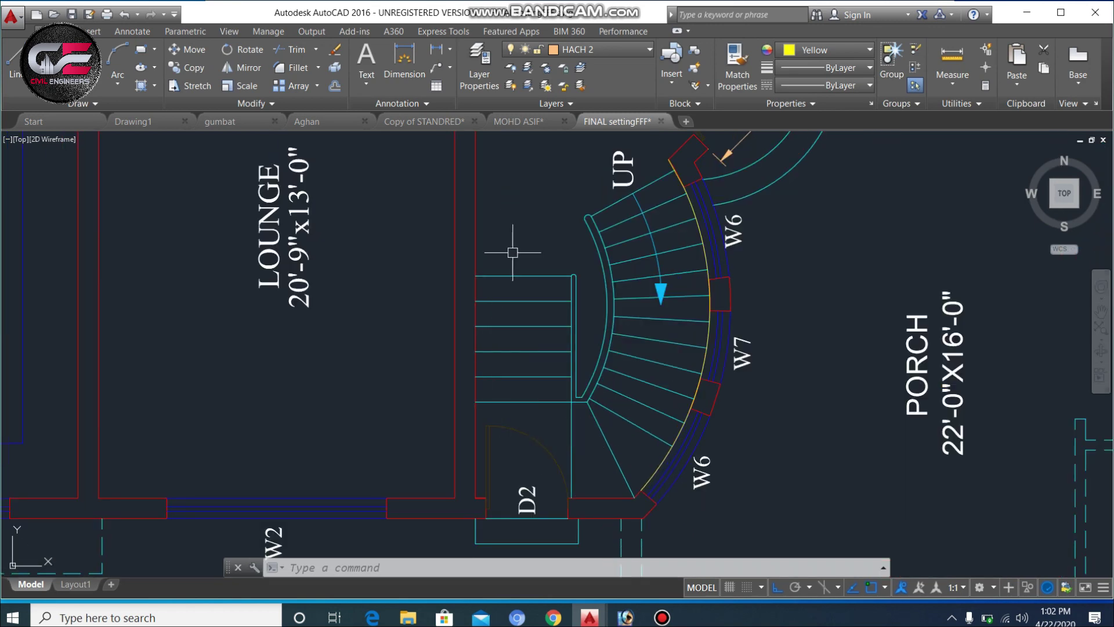
pyautogui.scroll(2, 517, 238)
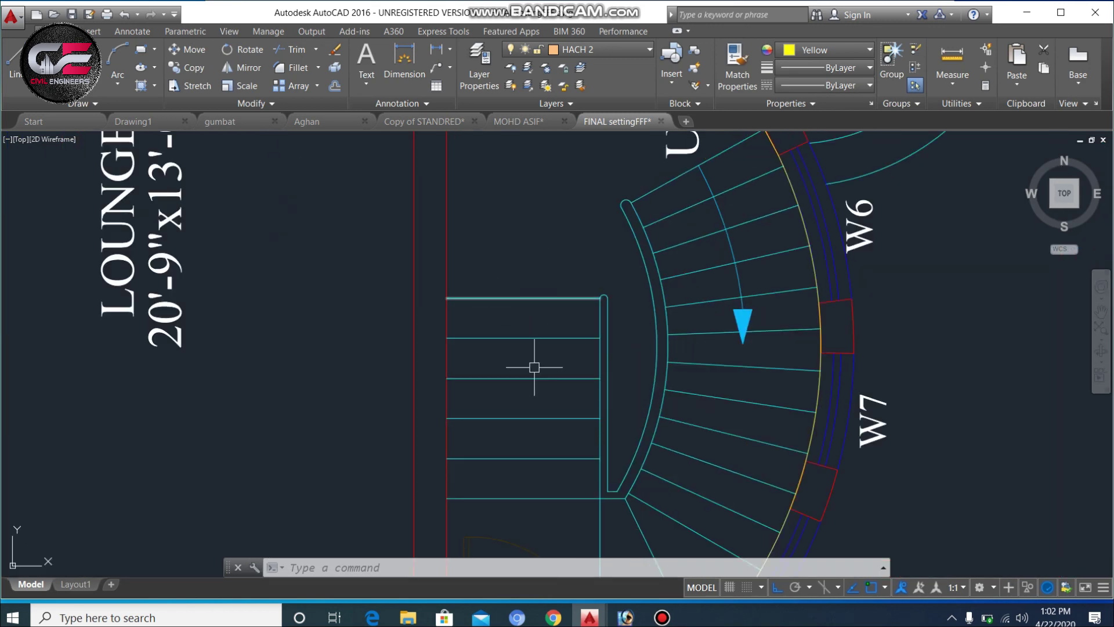
pyautogui.scroll(-2, 531, 359)
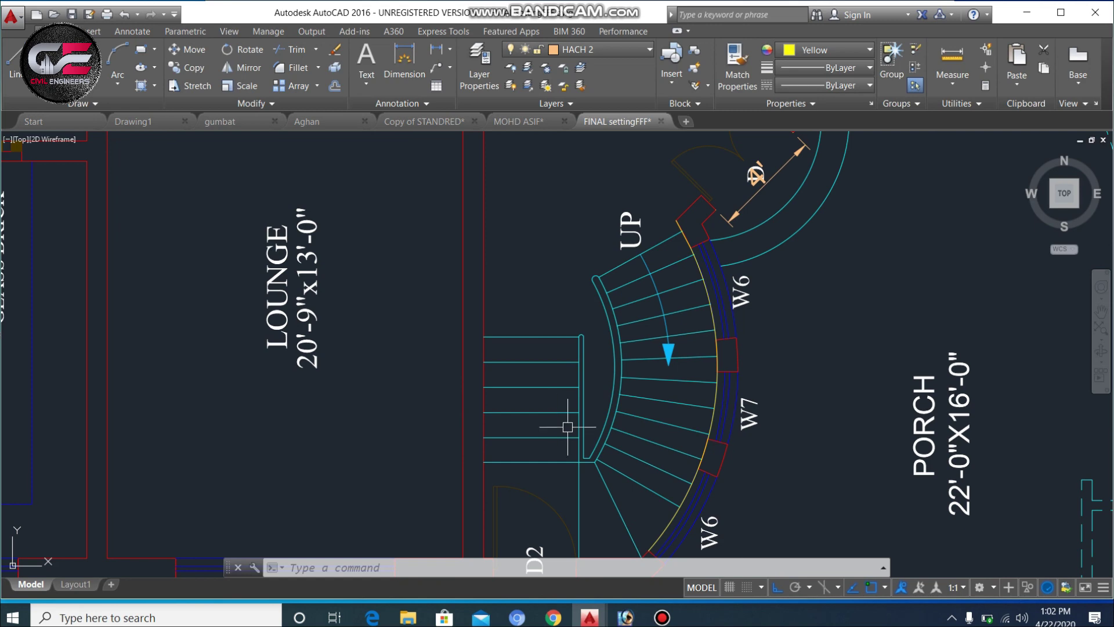
pyautogui.scroll(-3, 569, 428)
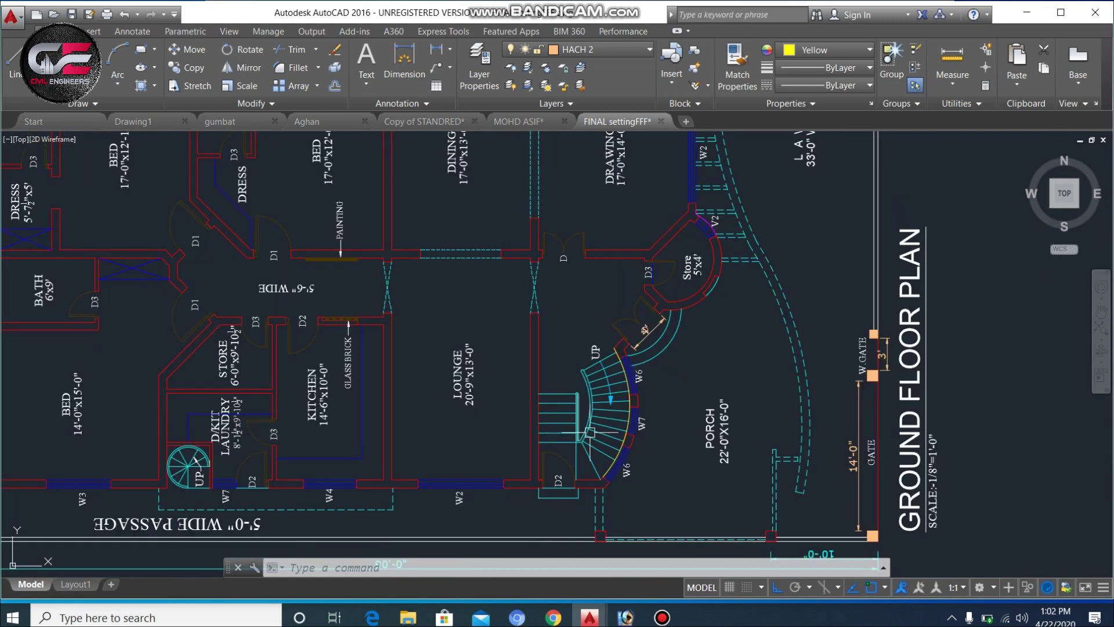
pyautogui.scroll(3, 676, 263)
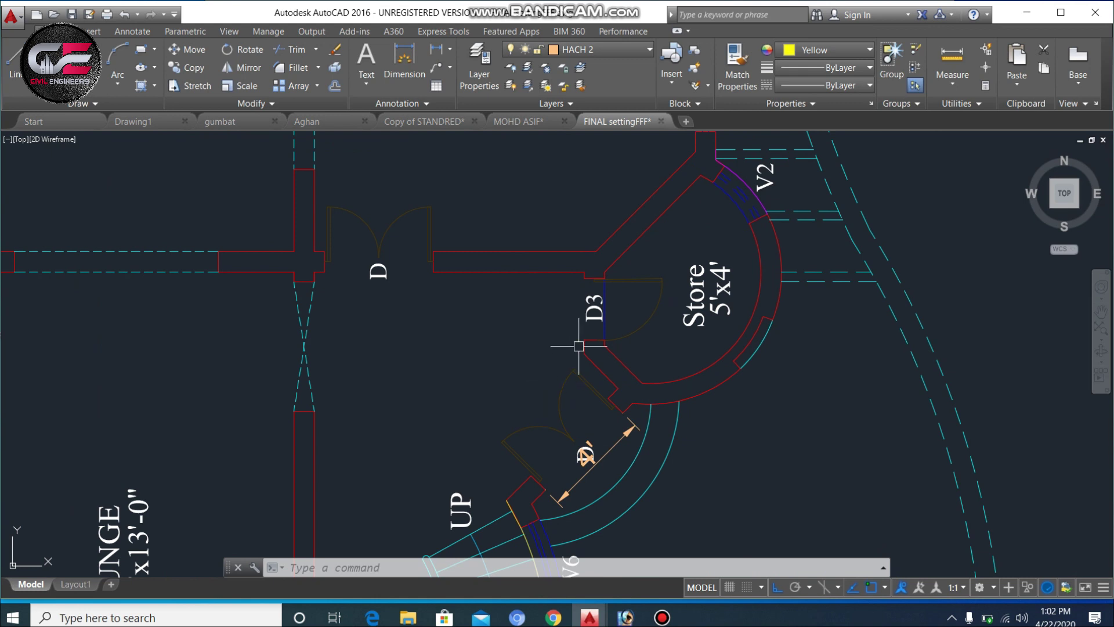
pyautogui.scroll(2, 615, 285)
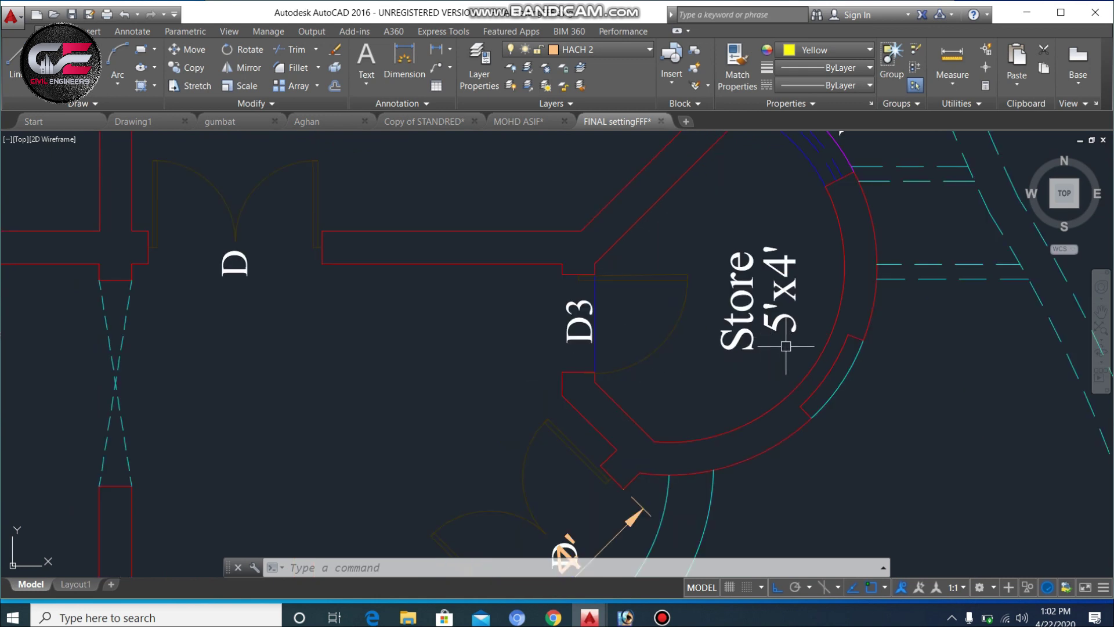
pyautogui.scroll(-5, 706, 387)
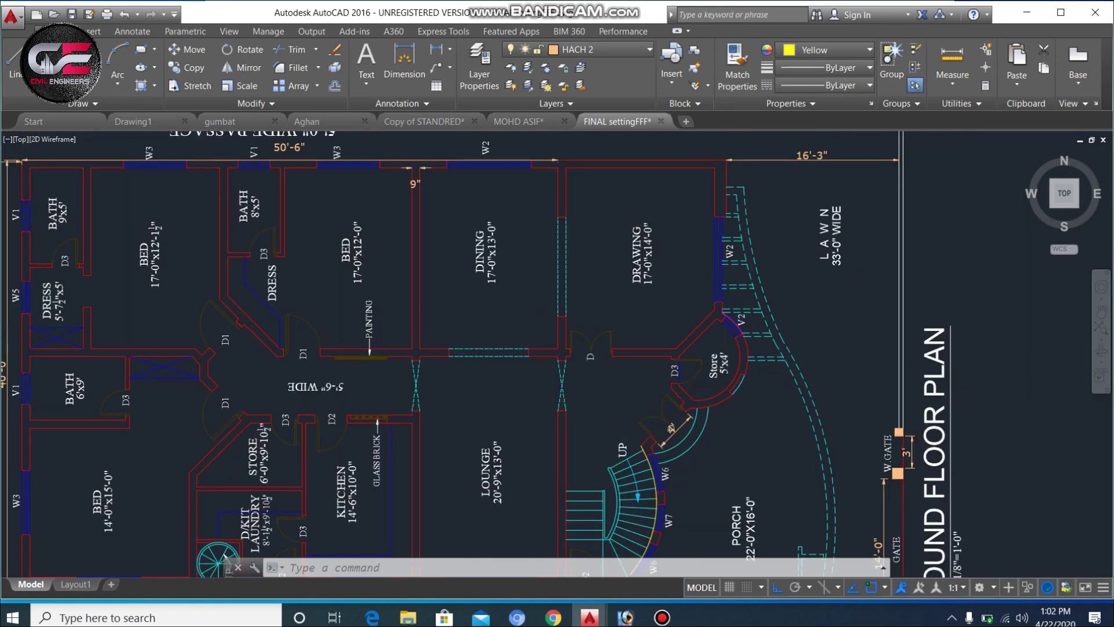
# Add a horizontal linear dimension between the inner corners of the drawing room, placed just inside its outer wall.
pyautogui.scroll(4, 623, 217)
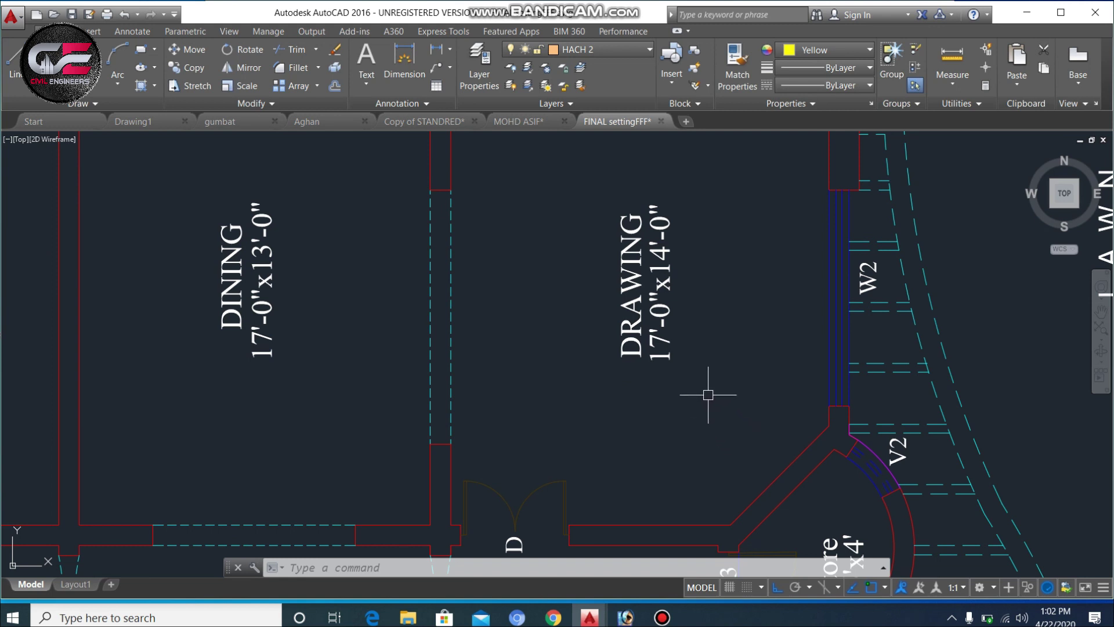
pyautogui.scroll(-2, 706, 393)
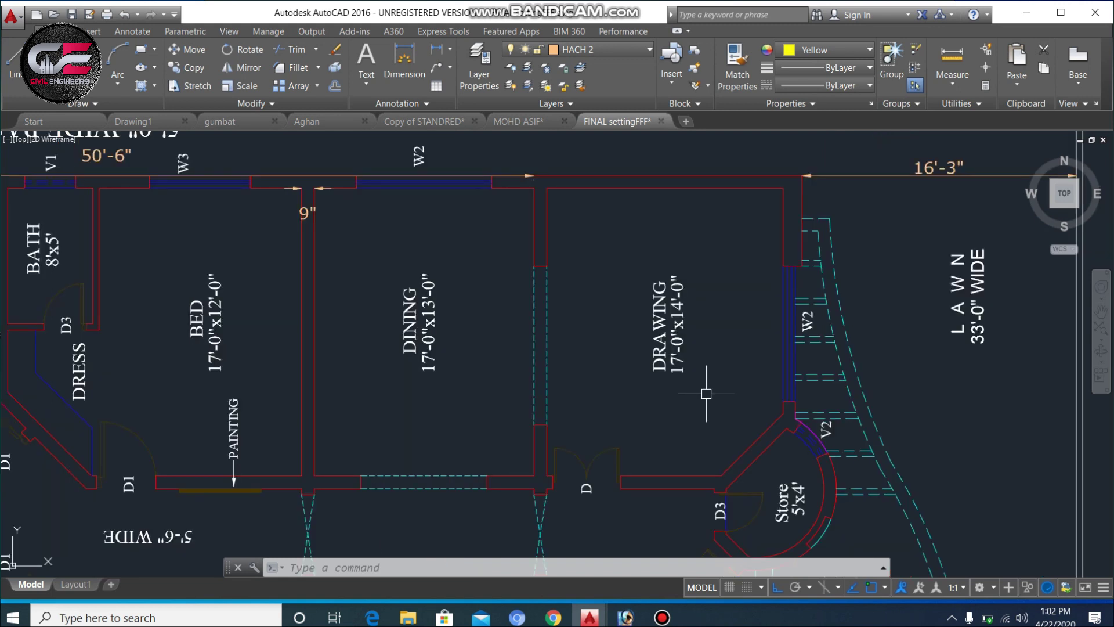
pyautogui.write('dli')
pyautogui.press('Return')
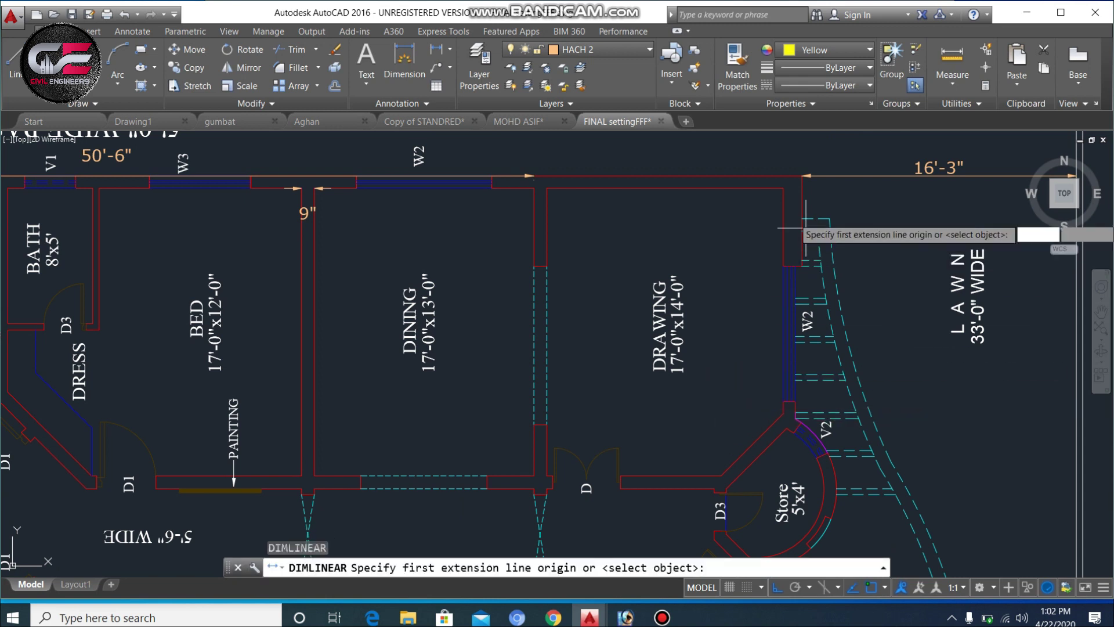
pyautogui.click(784, 188)
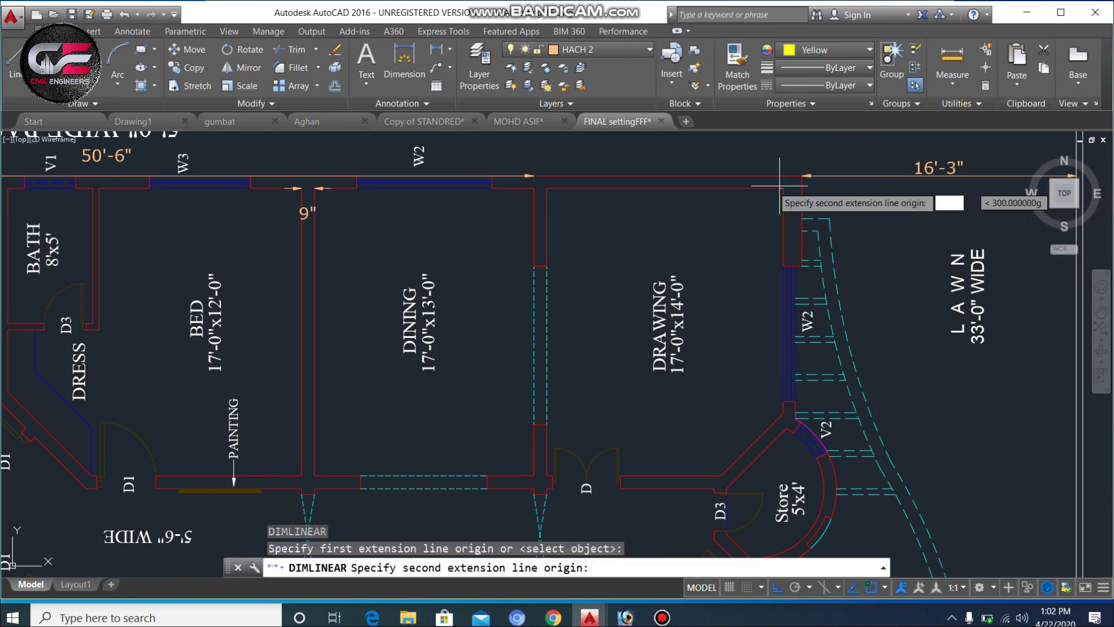
pyautogui.click(546, 188)
pyautogui.click(573, 212)
# Add a vertical linear dimension along the drawing room's inner wall on the dining side, from the outer wall to the door-side wall.
pyautogui.press('Return')
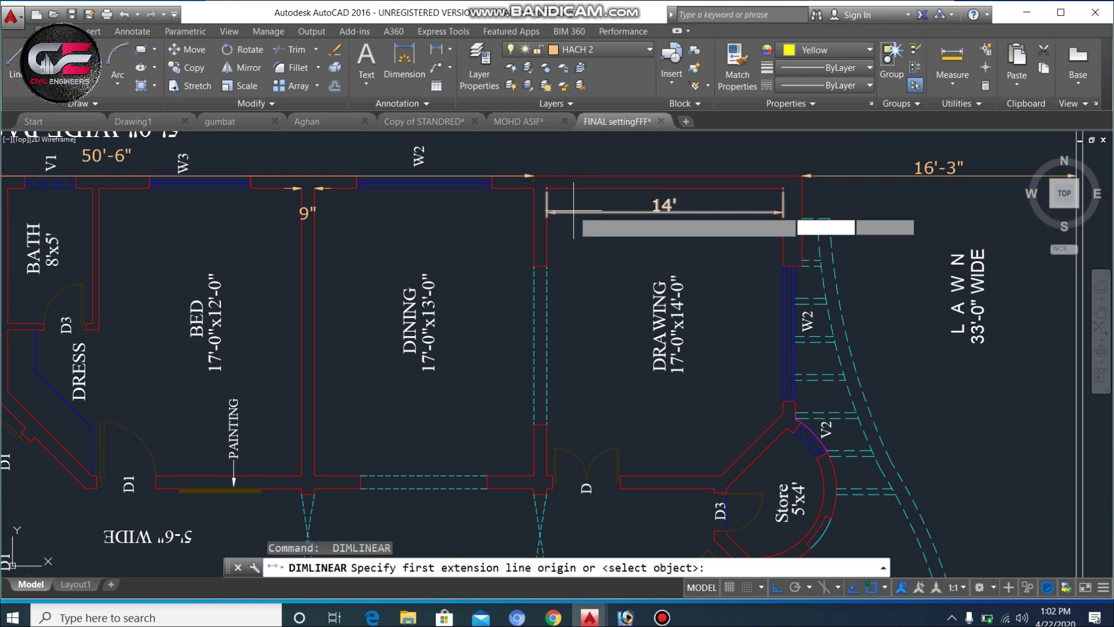
pyautogui.click(546, 197)
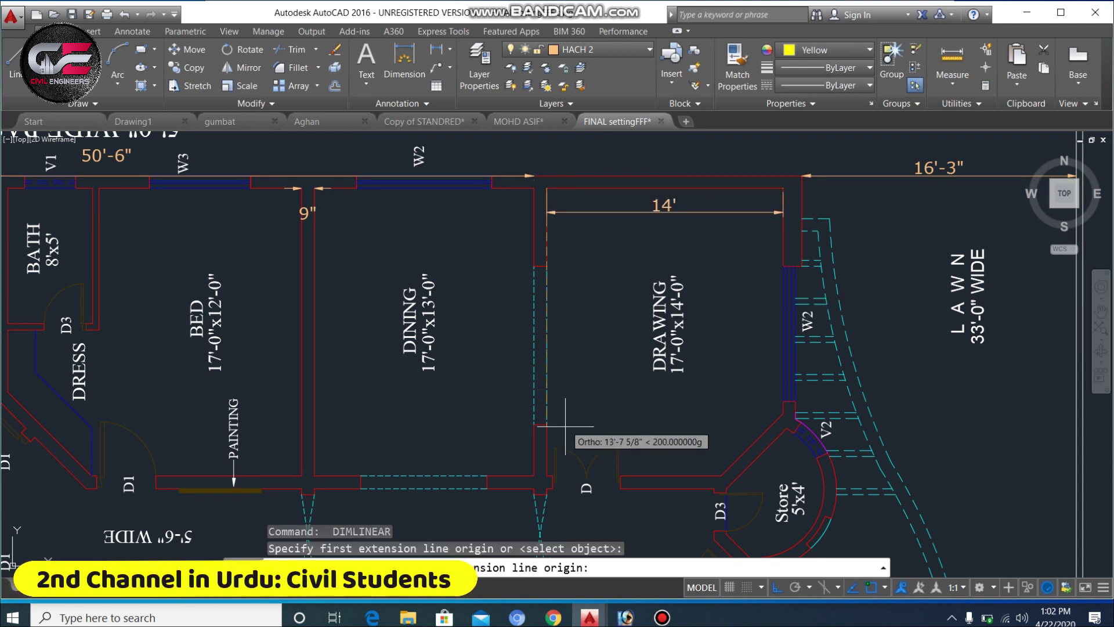
pyautogui.click(546, 476)
pyautogui.click(573, 383)
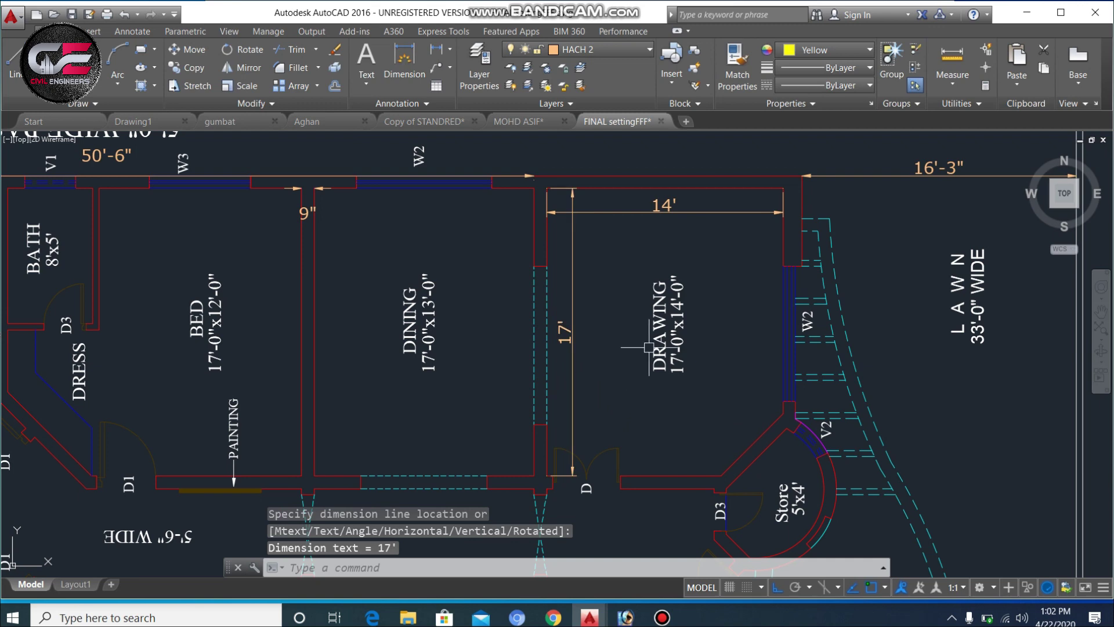
pyautogui.press('Escape')
# Add a vertical linear dimension across the drawing room's W2 window opening, placed just inside the room.
pyautogui.scroll(2, 662, 308)
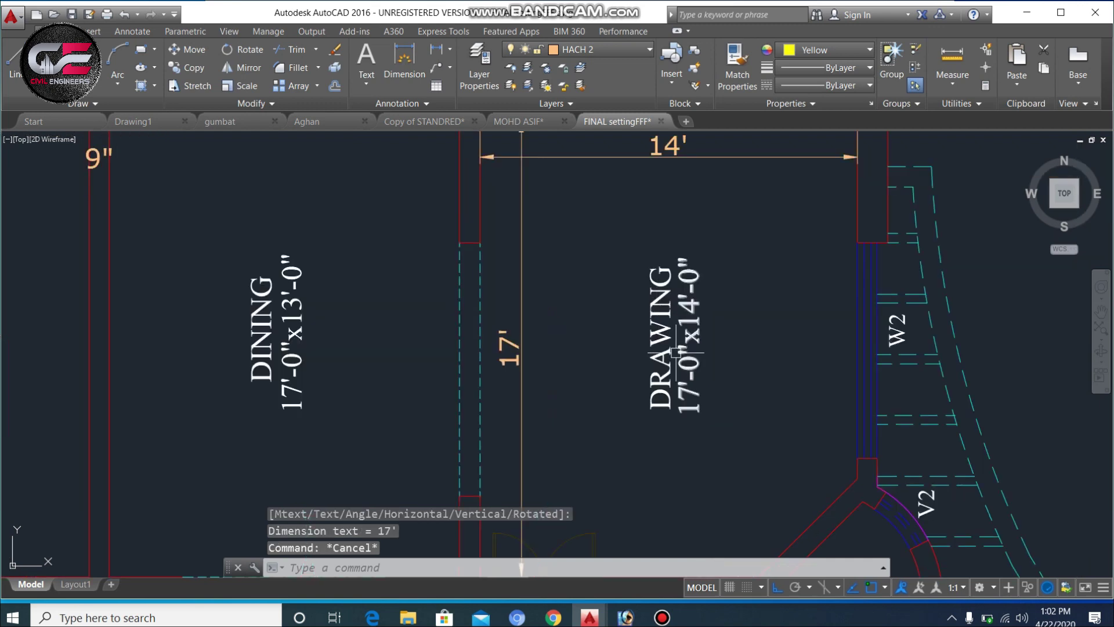
pyautogui.scroll(-2, 713, 256)
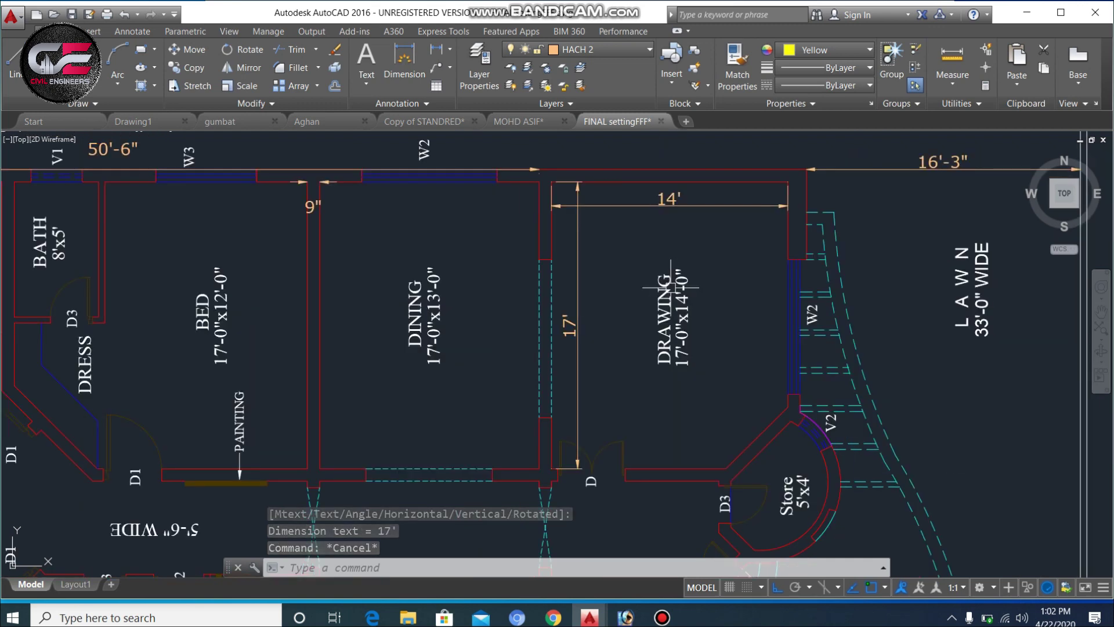
pyautogui.scroll(2, 809, 348)
pyautogui.press('Escape')
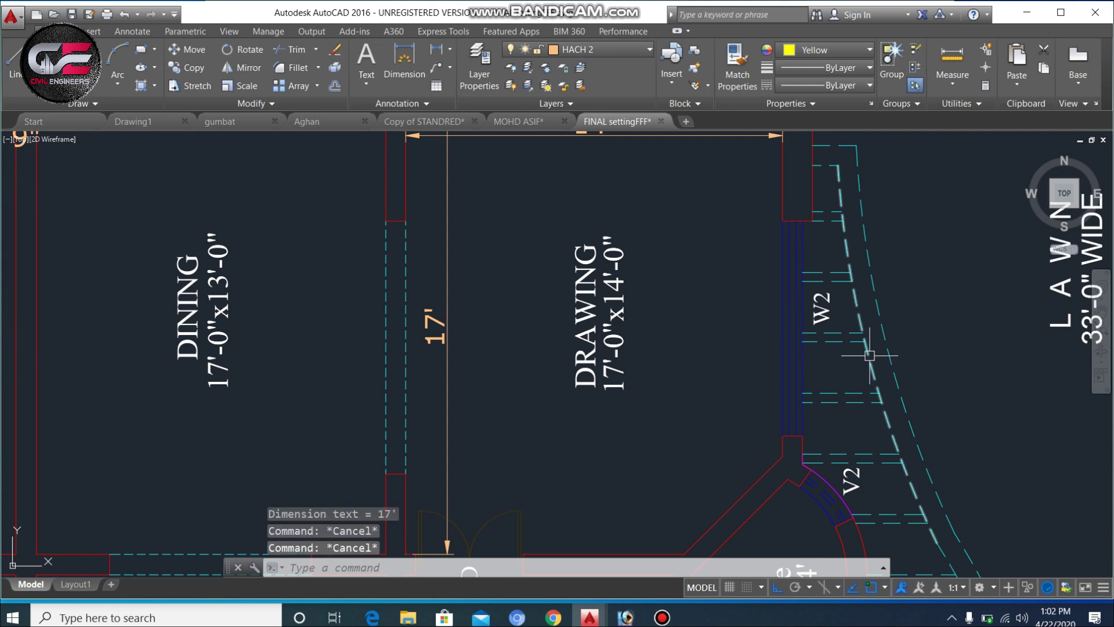
pyautogui.scroll(3, 859, 348)
pyautogui.press('Escape')
pyautogui.scroll(-2, 844, 342)
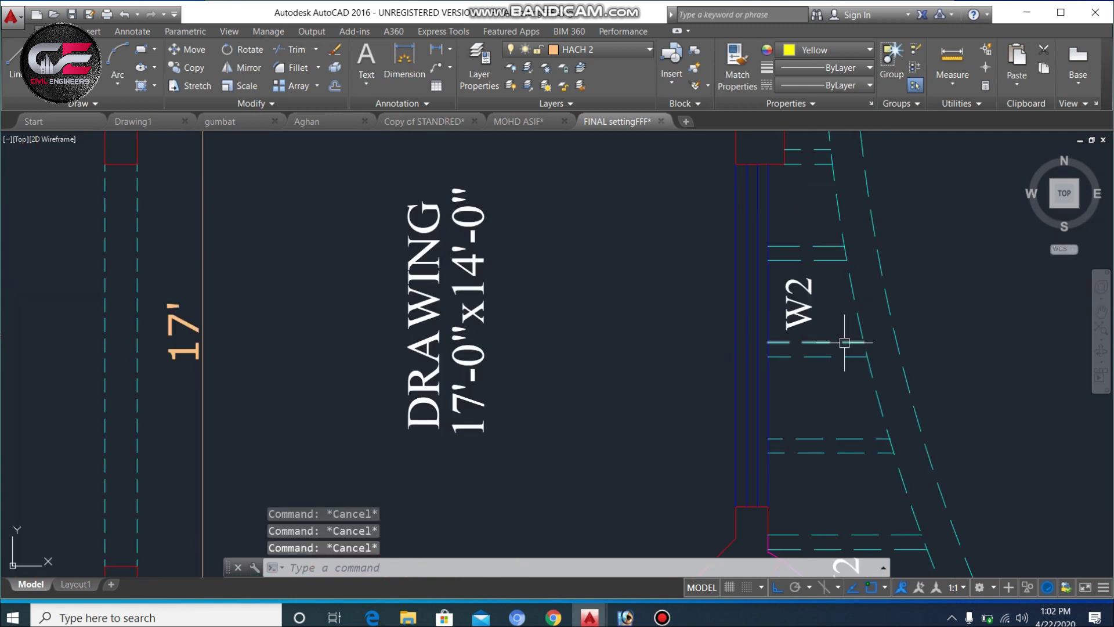
pyautogui.write('dli')
pyautogui.press('Return')
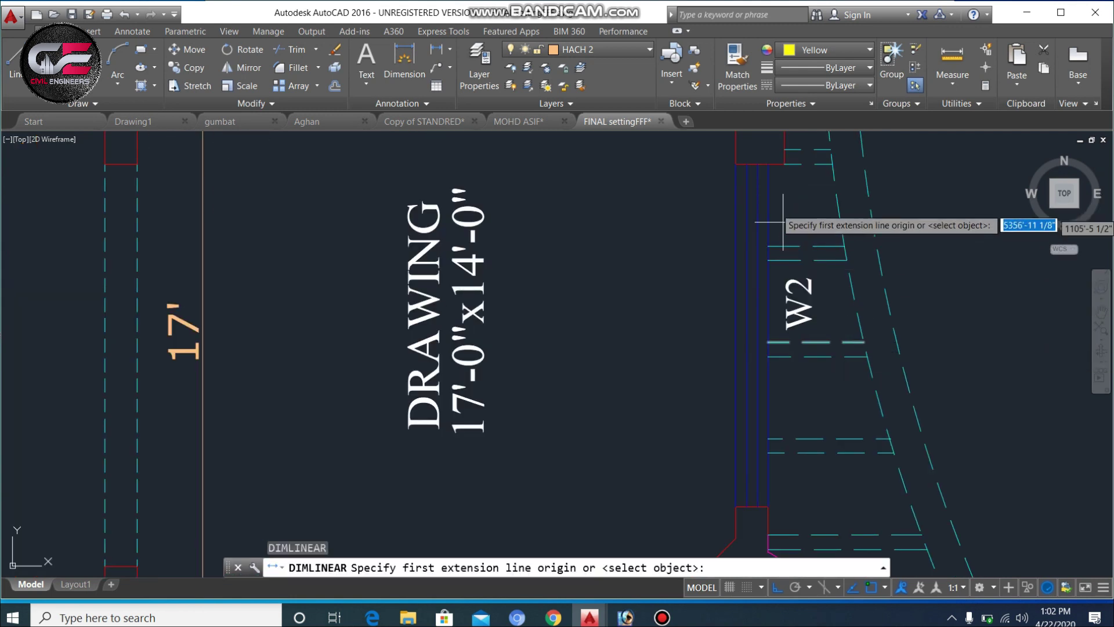
pyautogui.click(737, 167)
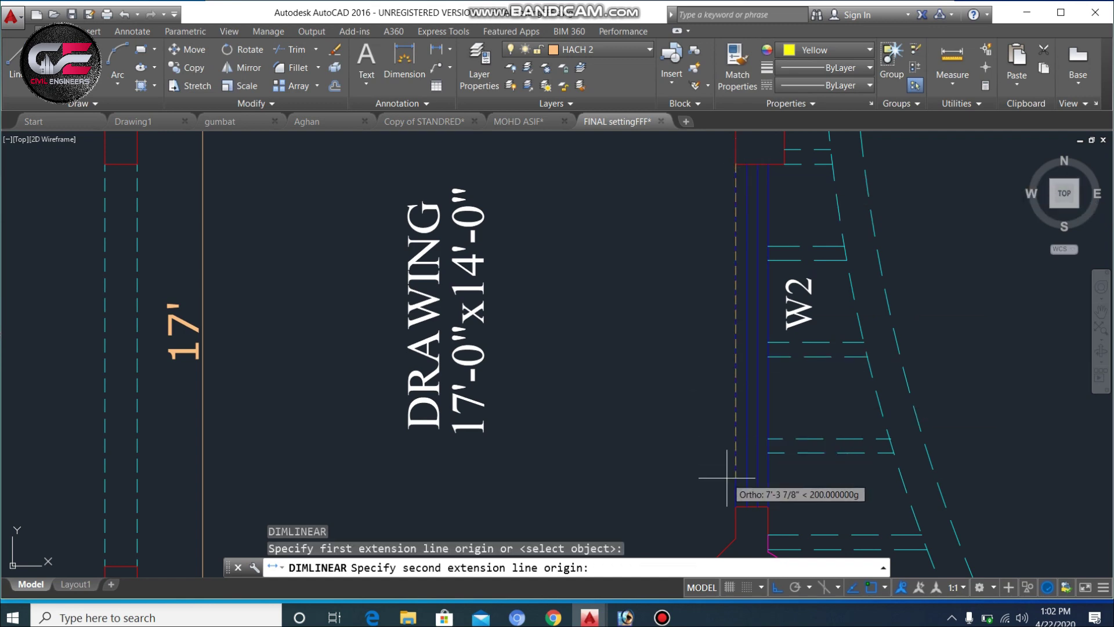
pyautogui.click(737, 507)
pyautogui.click(718, 418)
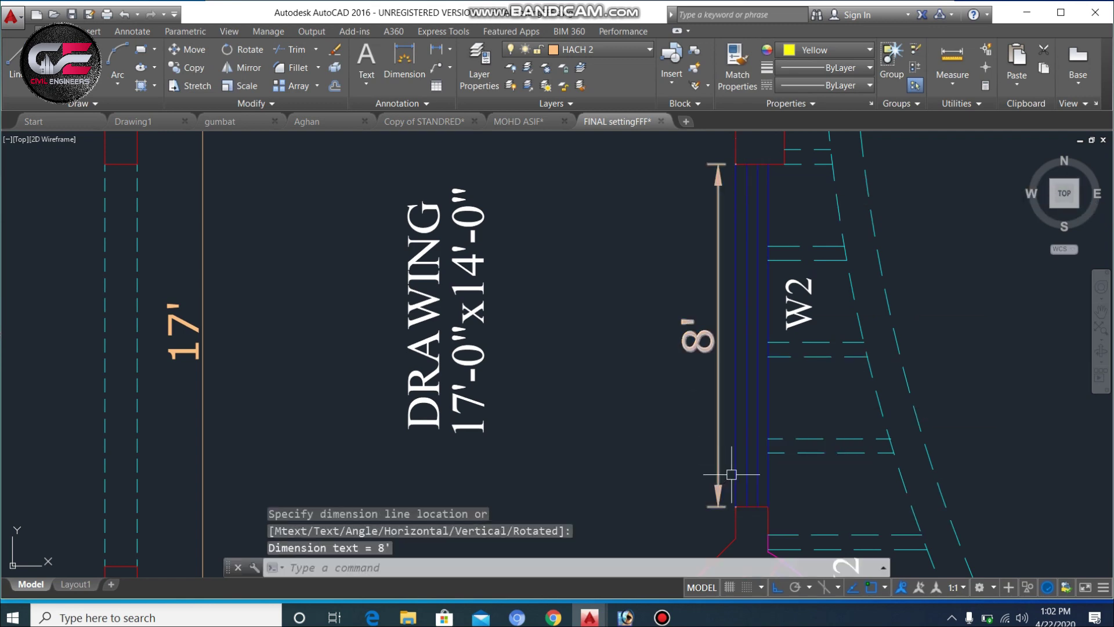
pyautogui.scroll(-9, 682, 396)
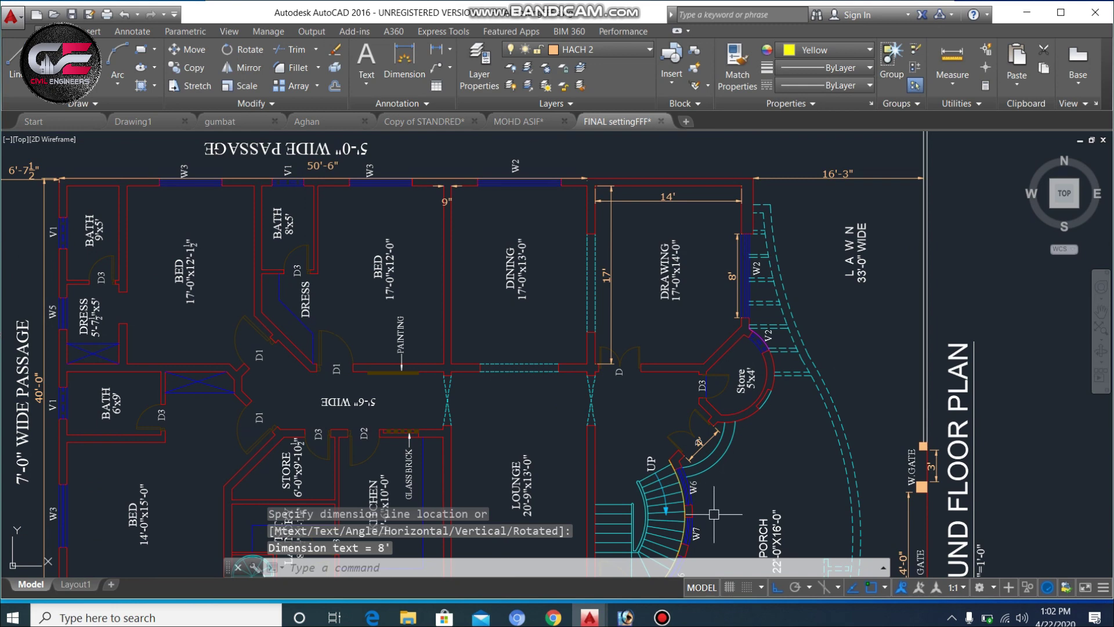
pyautogui.scroll(6, 657, 522)
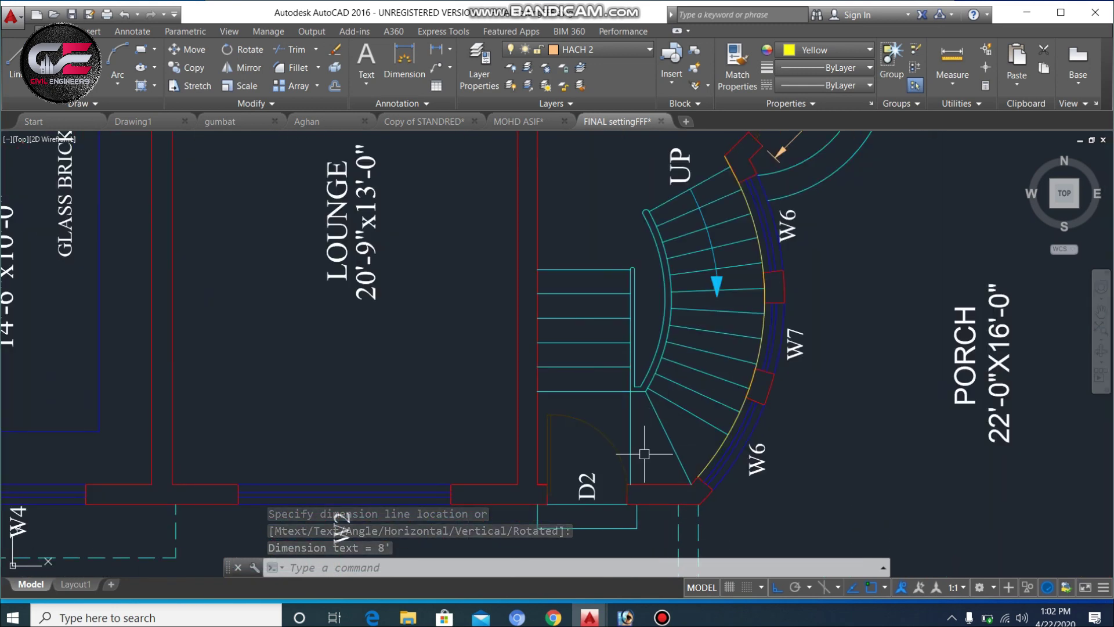
pyautogui.scroll(-2, 632, 435)
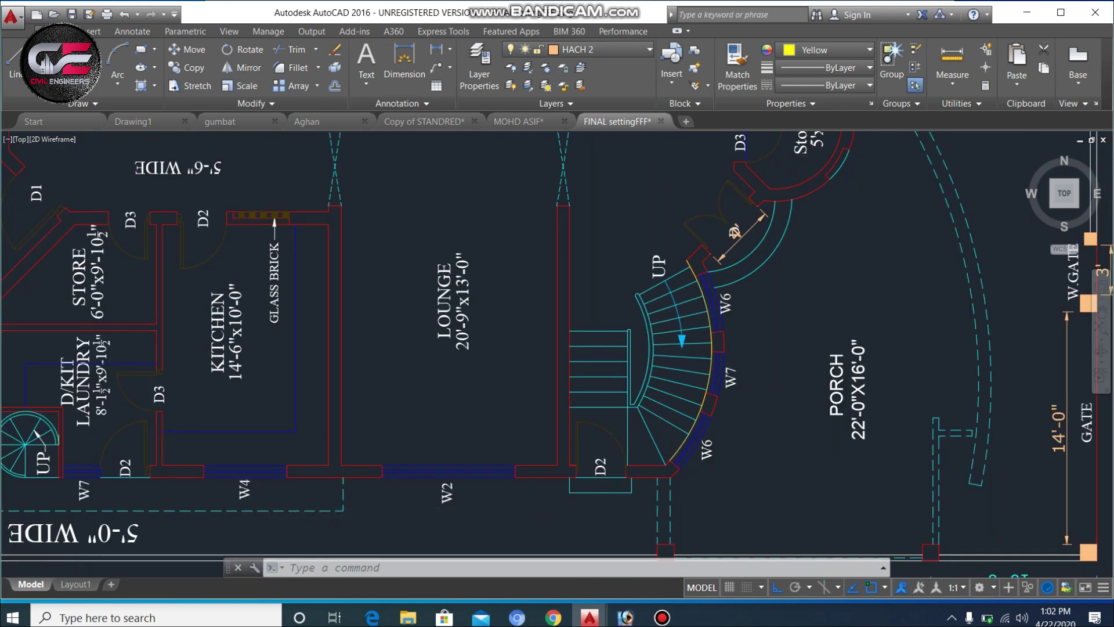
pyautogui.scroll(-2, 666, 396)
pyautogui.scroll(4, 600, 255)
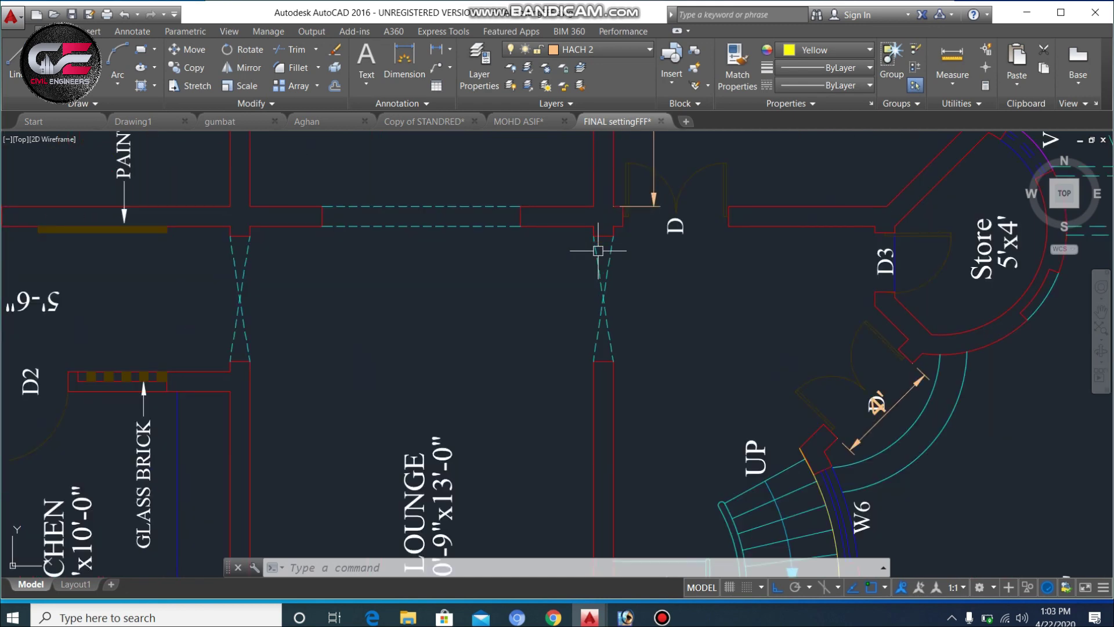
pyautogui.press('Escape')
pyautogui.press('Escape')
pyautogui.press('Escape')
pyautogui.write('dli')
pyautogui.press('Return')
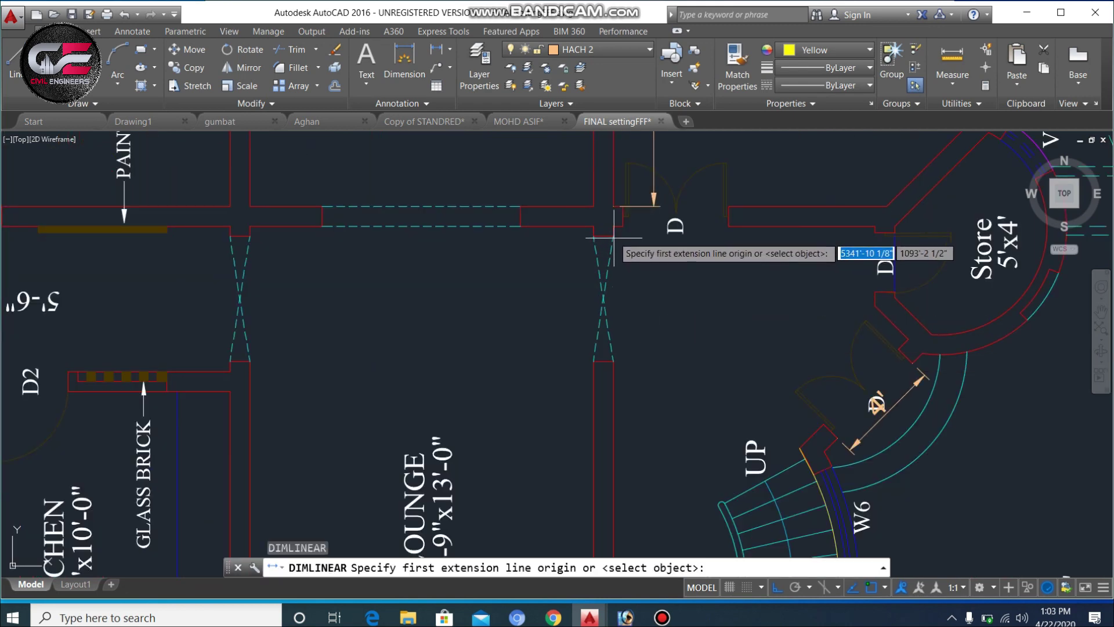
pyautogui.click(614, 234)
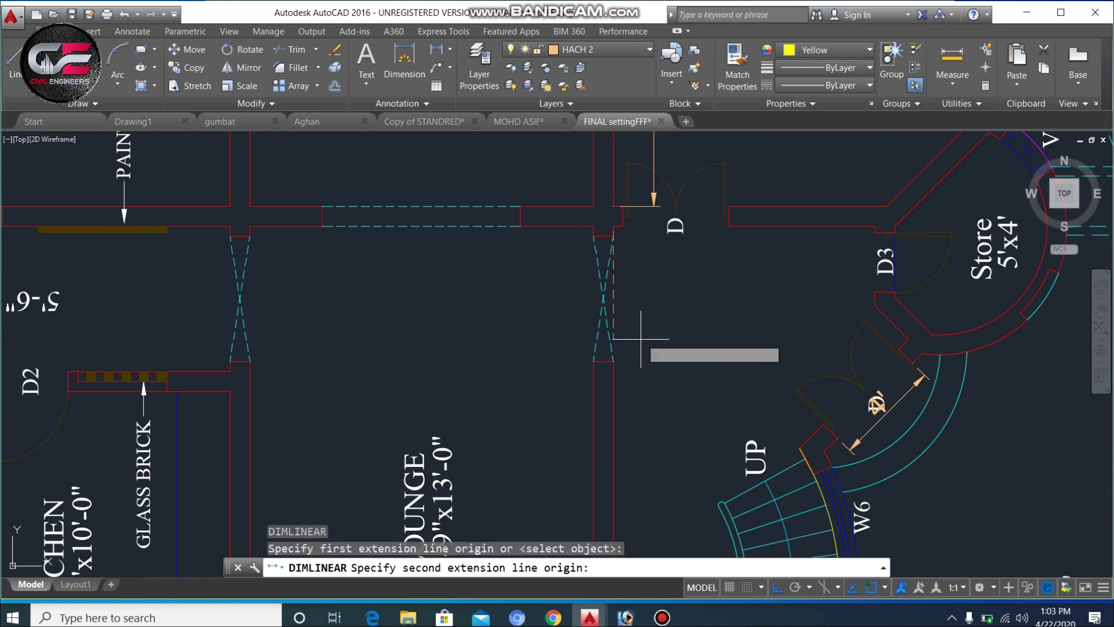
pyautogui.click(613, 361)
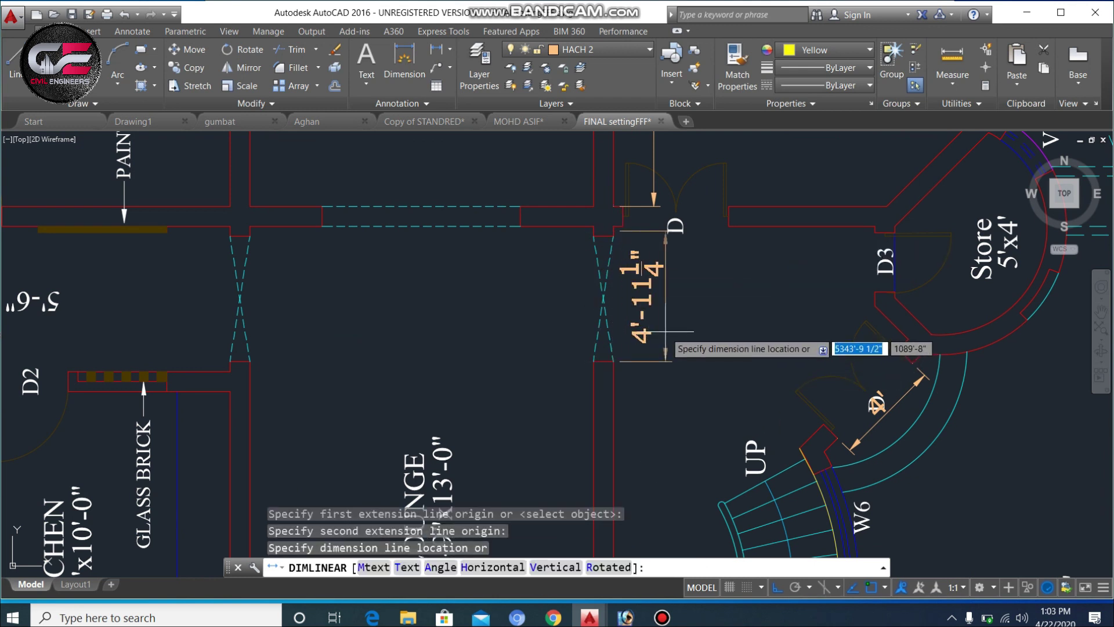
pyautogui.scroll(2, 666, 332)
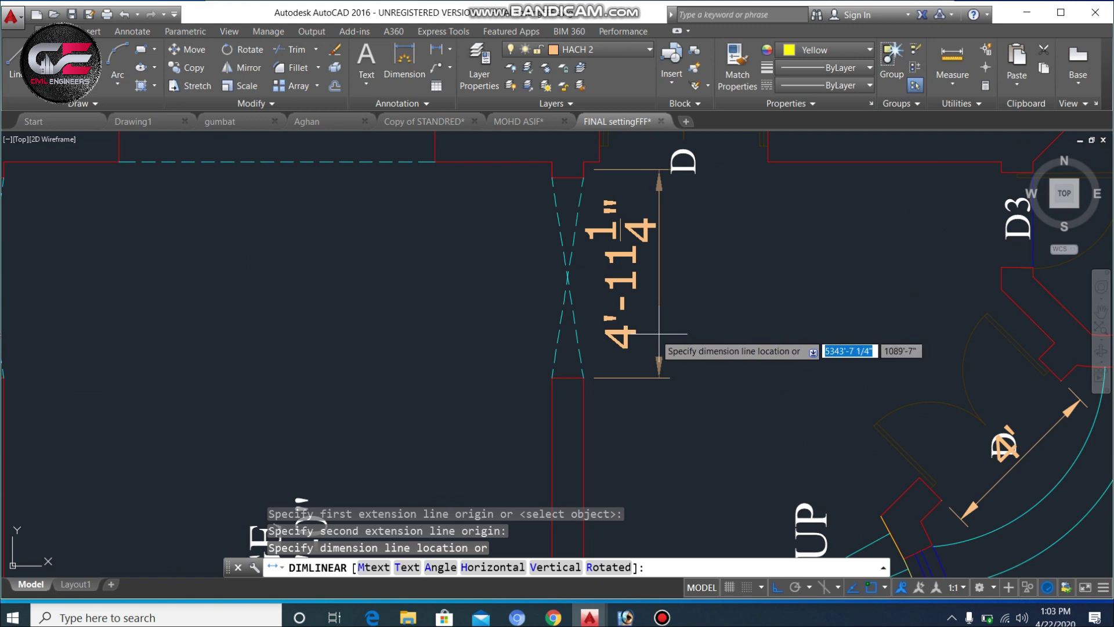
pyautogui.press('Escape')
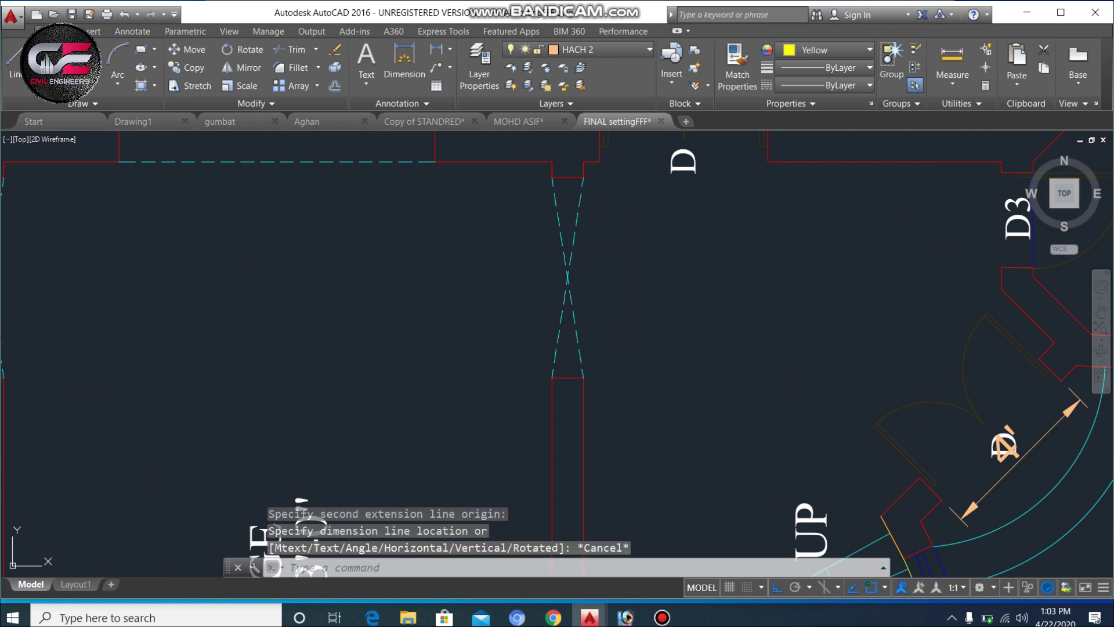
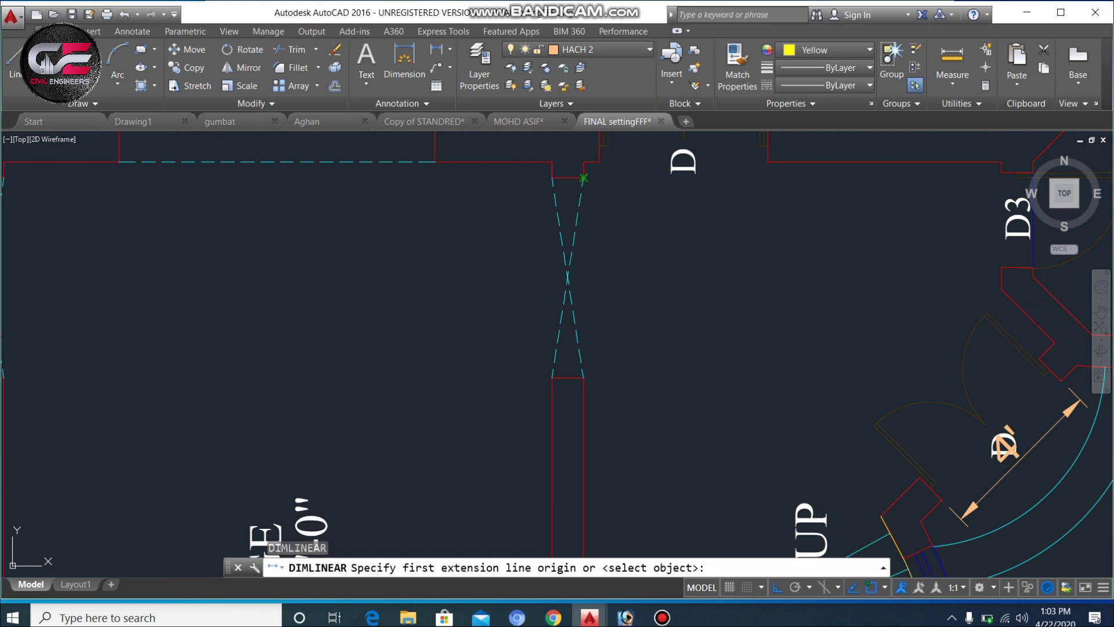
# Add a vertical linear dimension across the dashed opening between the entrance lobby and the lounge, placed just on the lobby side.
pyautogui.click(583, 377)
pyautogui.click(615, 371)
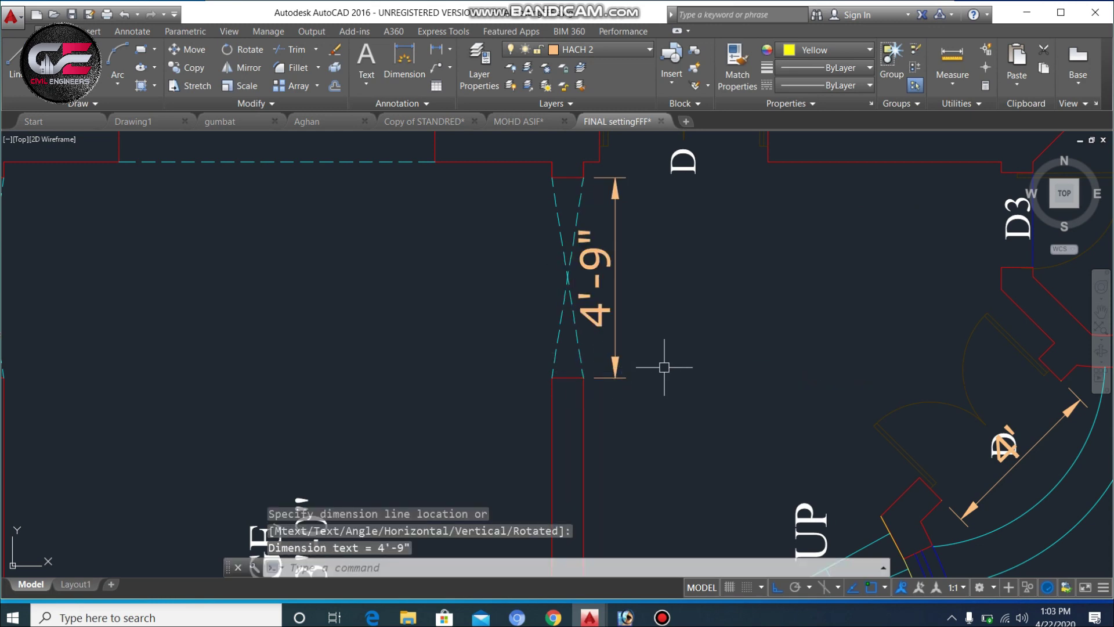
# Examine the lounge and its position between the kitchen and the staircase.
pyautogui.scroll(-4, 678, 269)
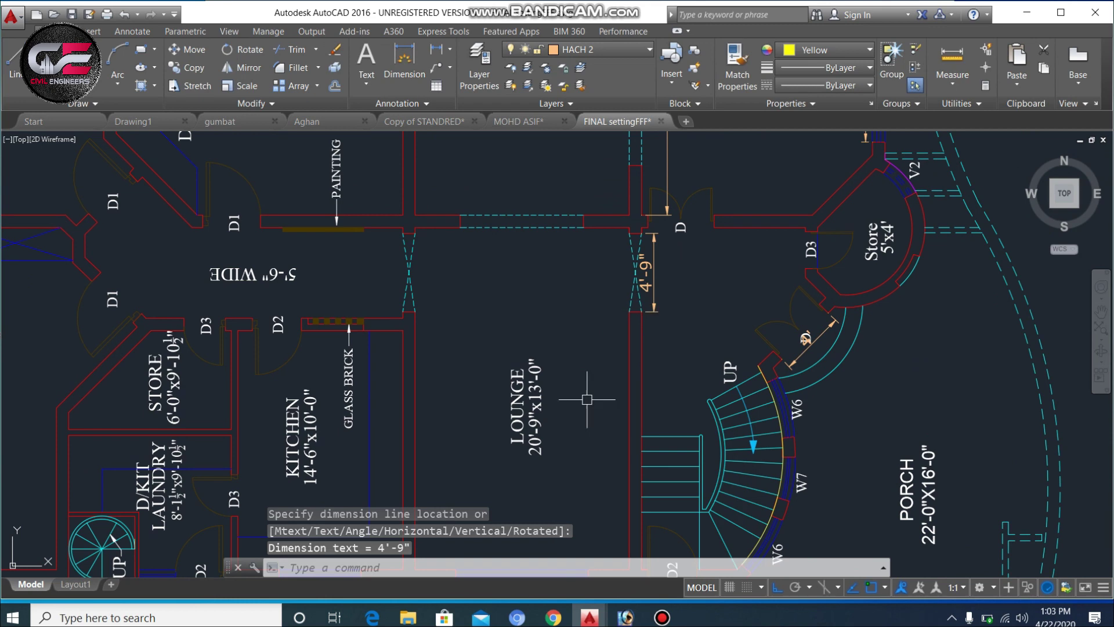
pyautogui.scroll(-3, 587, 399)
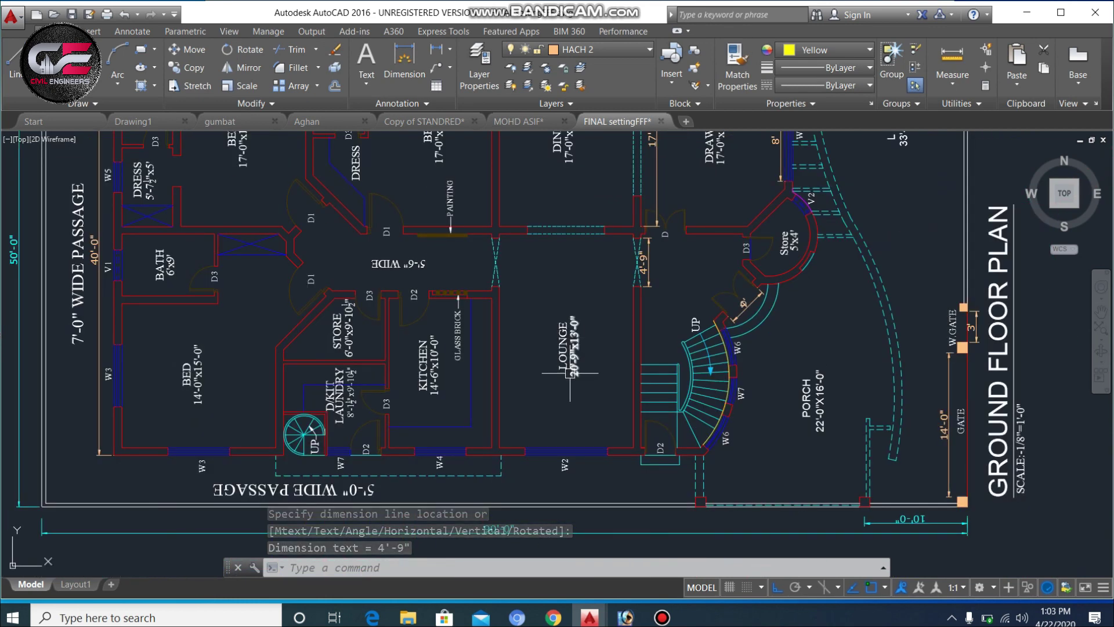
pyautogui.scroll(2, 581, 382)
pyautogui.scroll(3, 638, 406)
pyautogui.press('Escape')
pyautogui.press('Escape')
pyautogui.press('Escape')
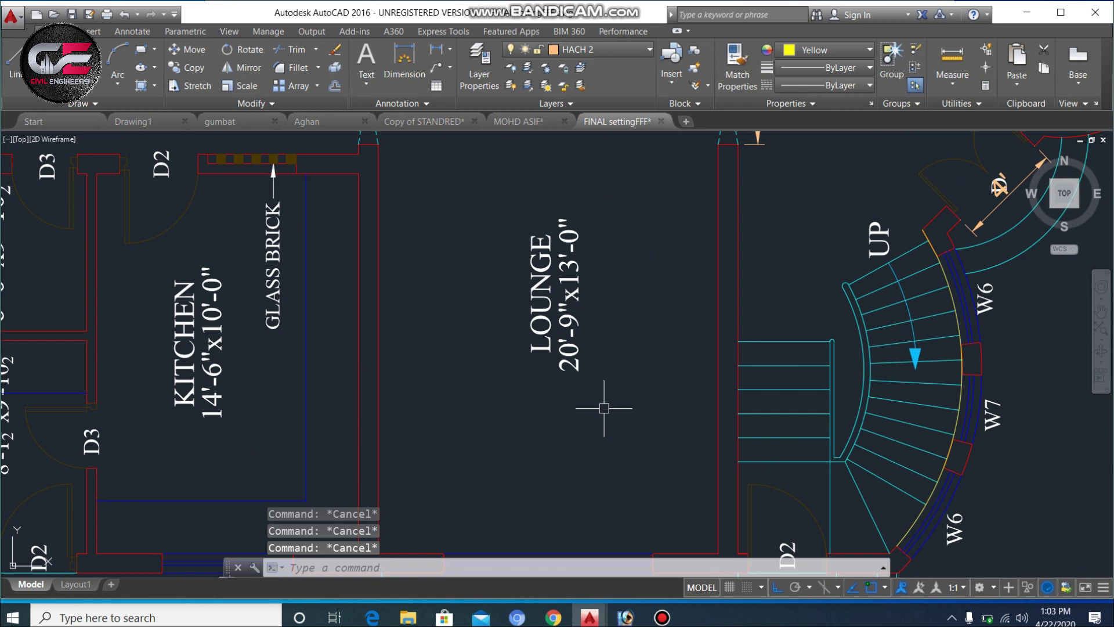
pyautogui.scroll(-1, 604, 408)
pyautogui.scroll(-2, 585, 428)
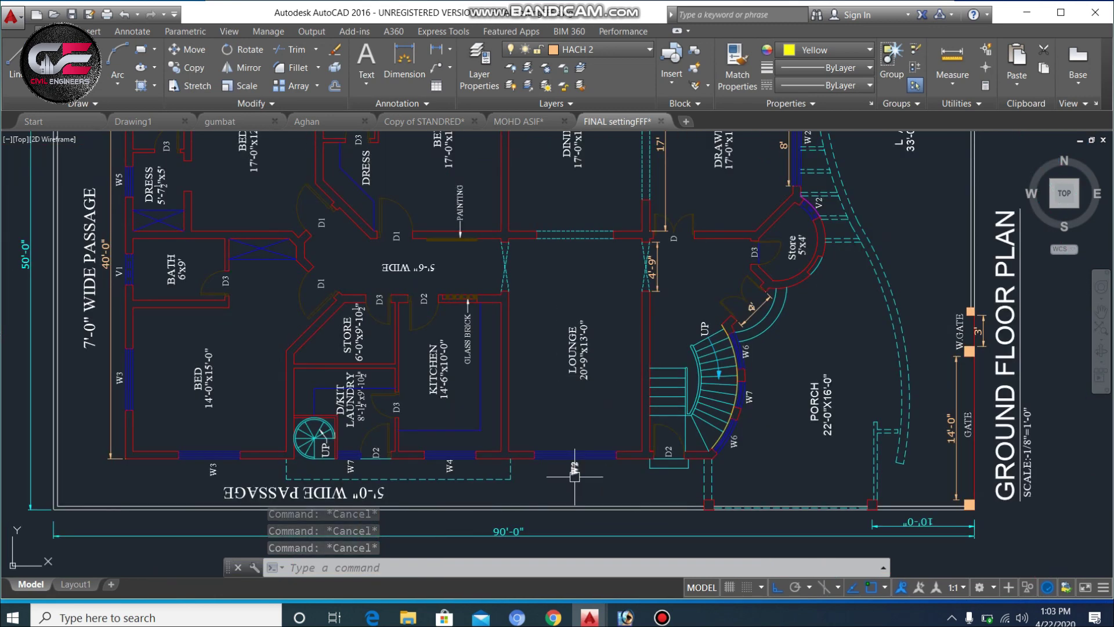
# Add a horizontal linear dimension across the lounge's W2 window opening, placed just inside the room.
pyautogui.scroll(4, 574, 464)
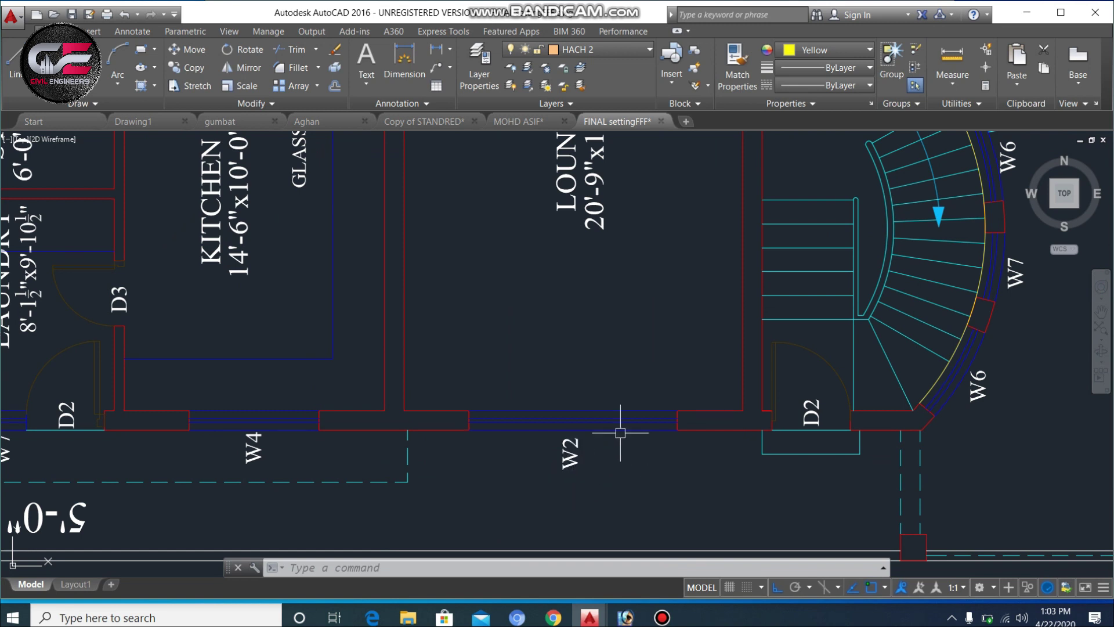
pyautogui.scroll(-2, 620, 433)
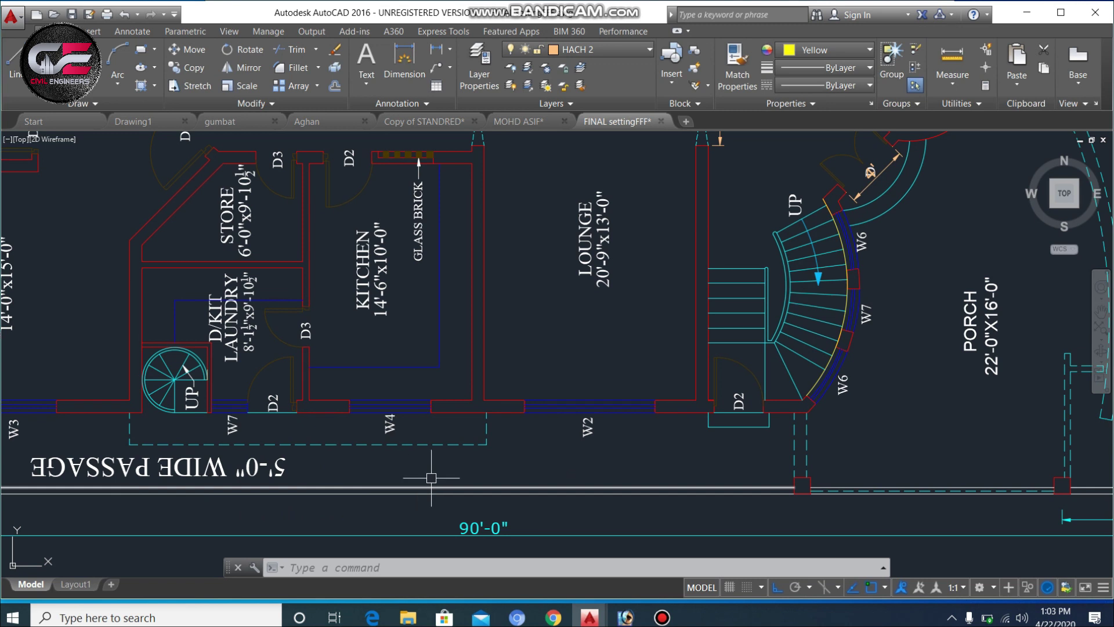
pyautogui.press('Escape')
pyautogui.press('Escape')
pyautogui.write('dli')
pyautogui.press('Return')
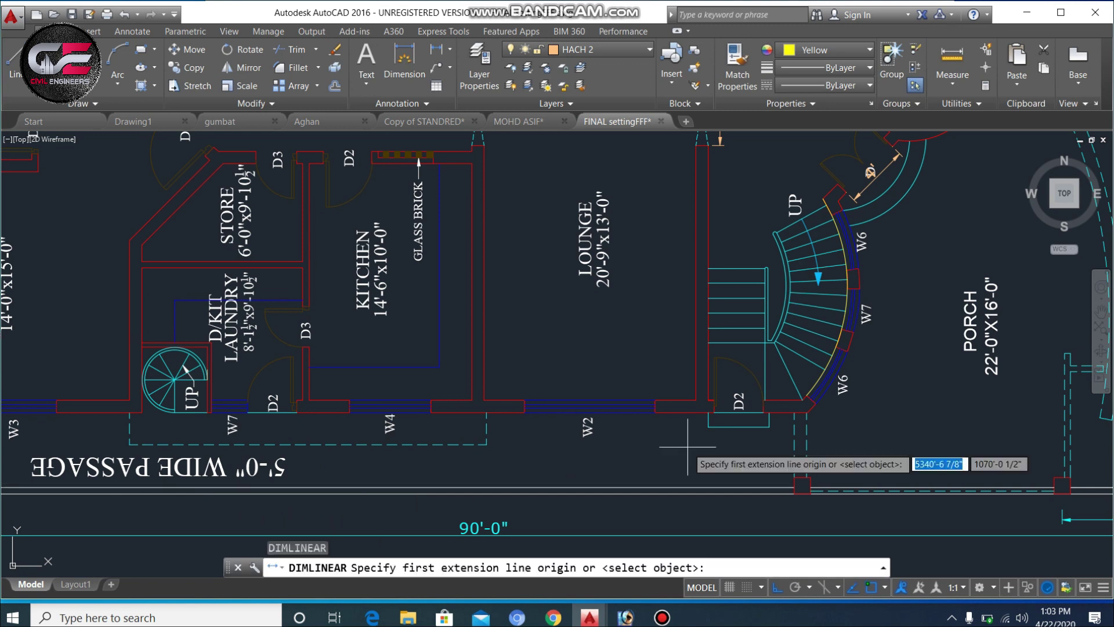
pyautogui.scroll(2, 640, 434)
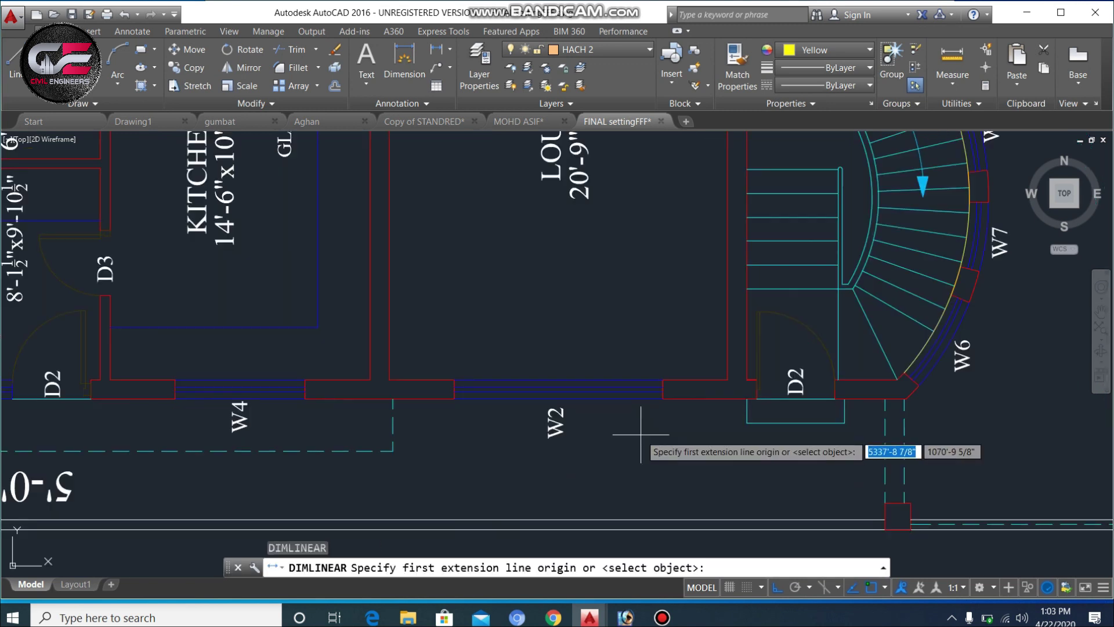
pyautogui.click(662, 380)
pyautogui.click(455, 380)
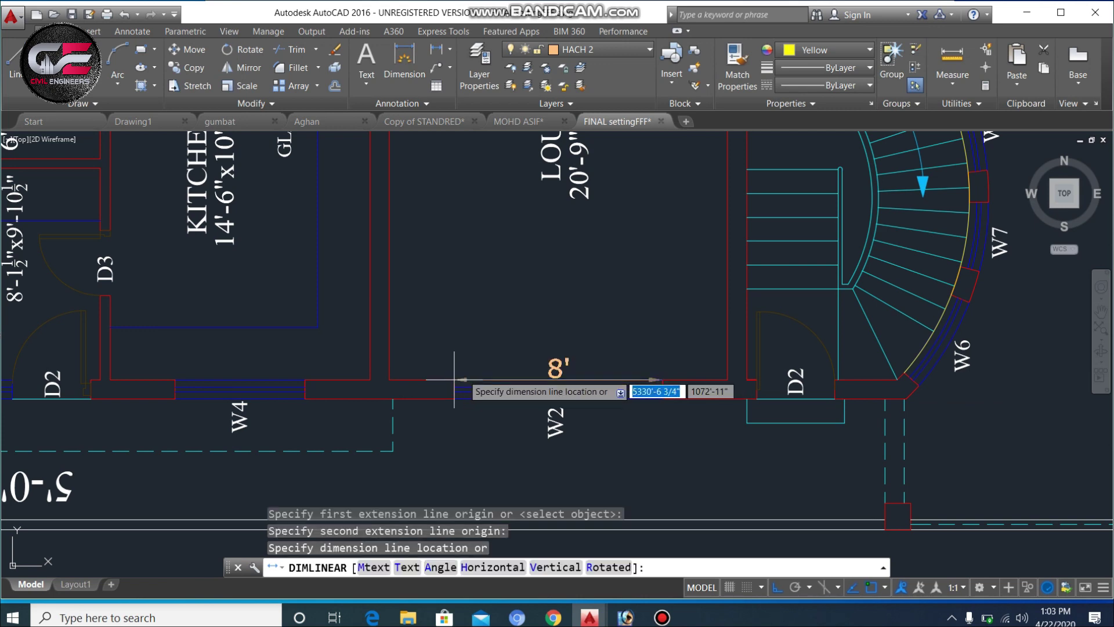
pyautogui.click(461, 365)
# Examine the dining room, its dashed openings to the lounge and drawing room, and its W2 window facing the passage.
pyautogui.scroll(-4, 650, 413)
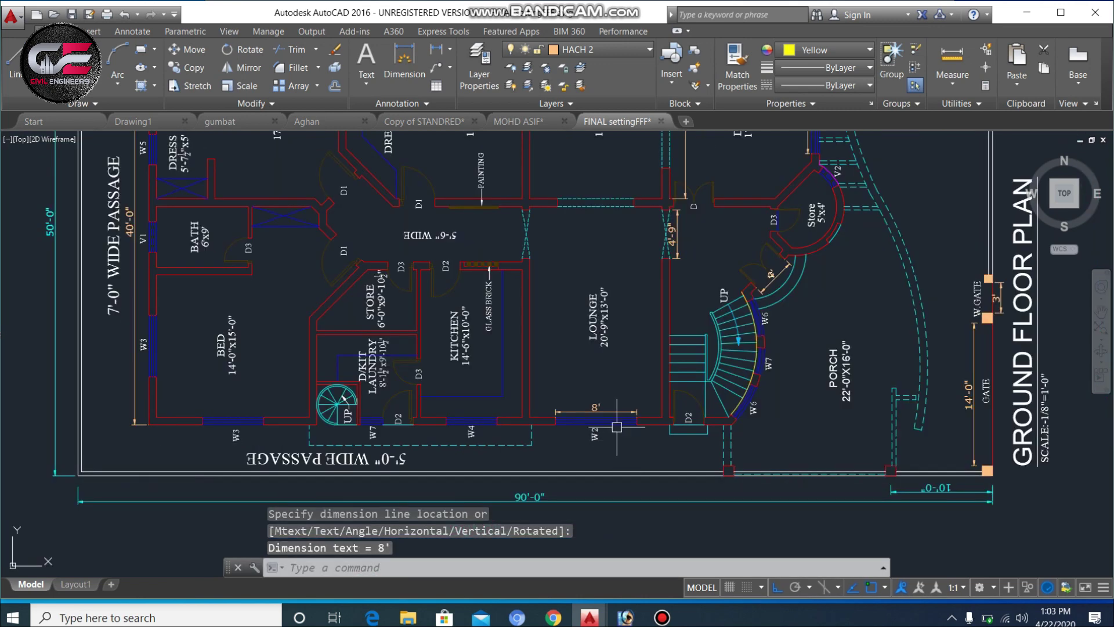
pyautogui.scroll(3, 598, 206)
pyautogui.scroll(-4, 603, 261)
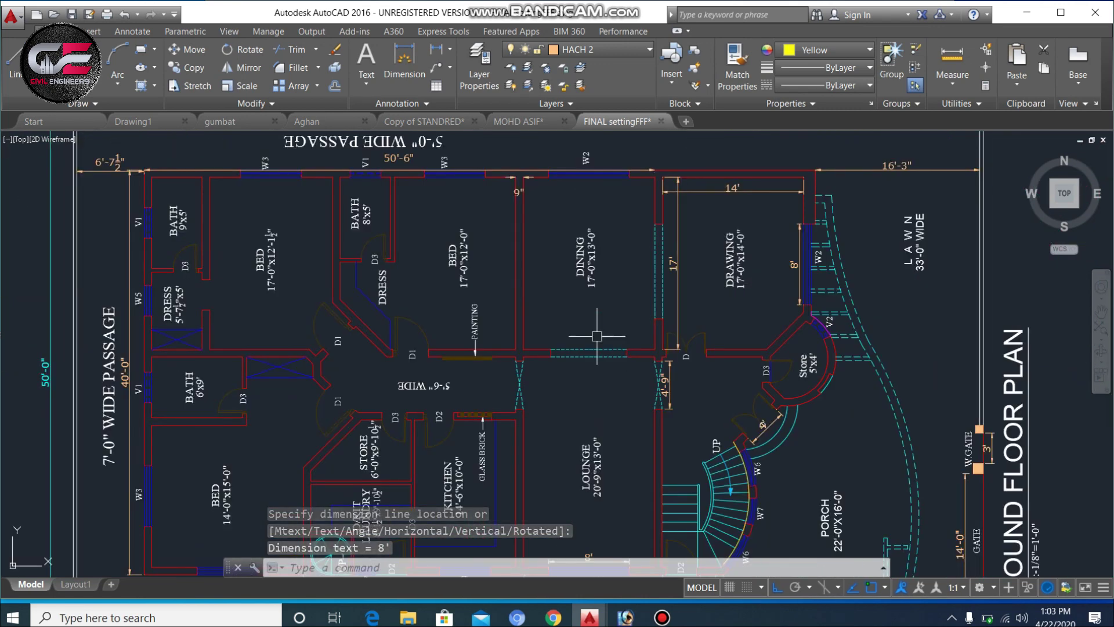
pyautogui.scroll(4, 595, 313)
pyautogui.press('Escape')
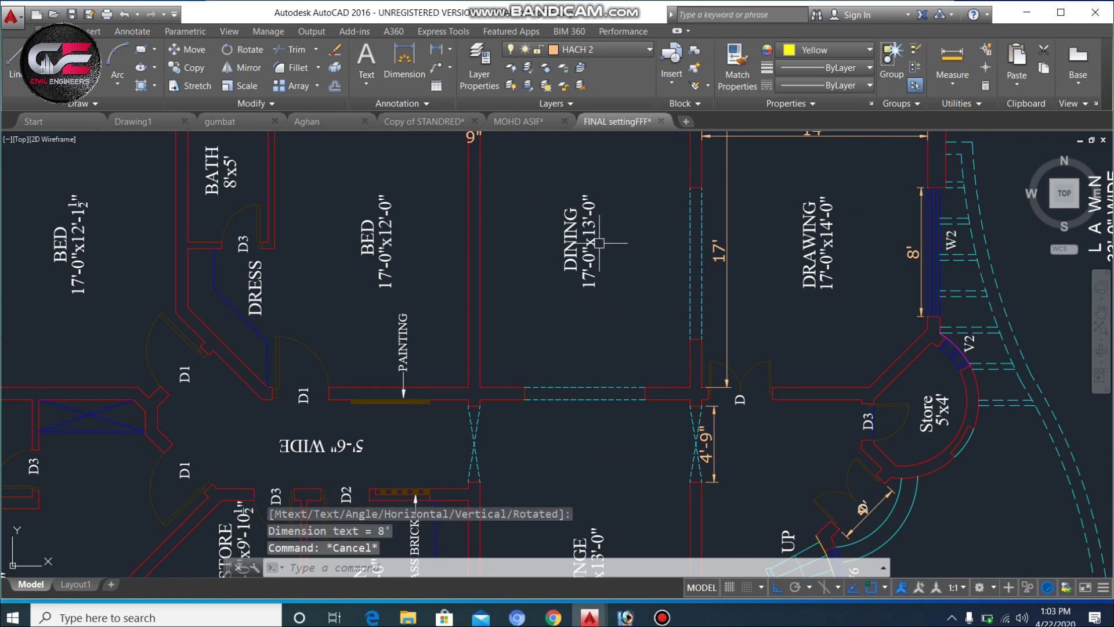
pyautogui.scroll(3, 610, 356)
pyautogui.scroll(-3, 591, 366)
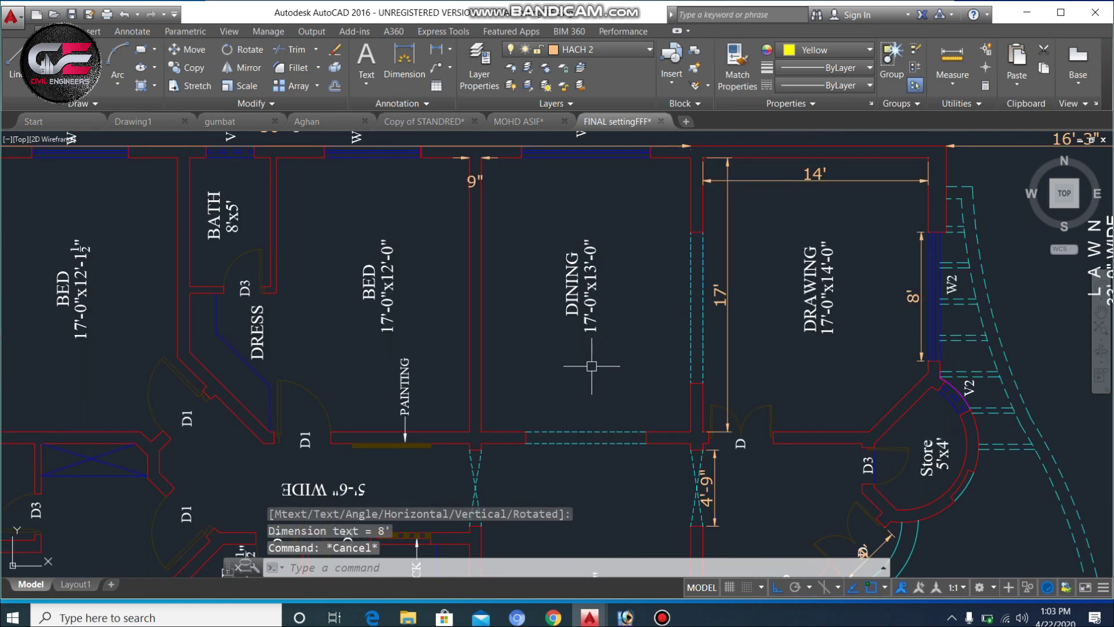
pyautogui.scroll(-3, 595, 322)
pyautogui.scroll(5, 598, 203)
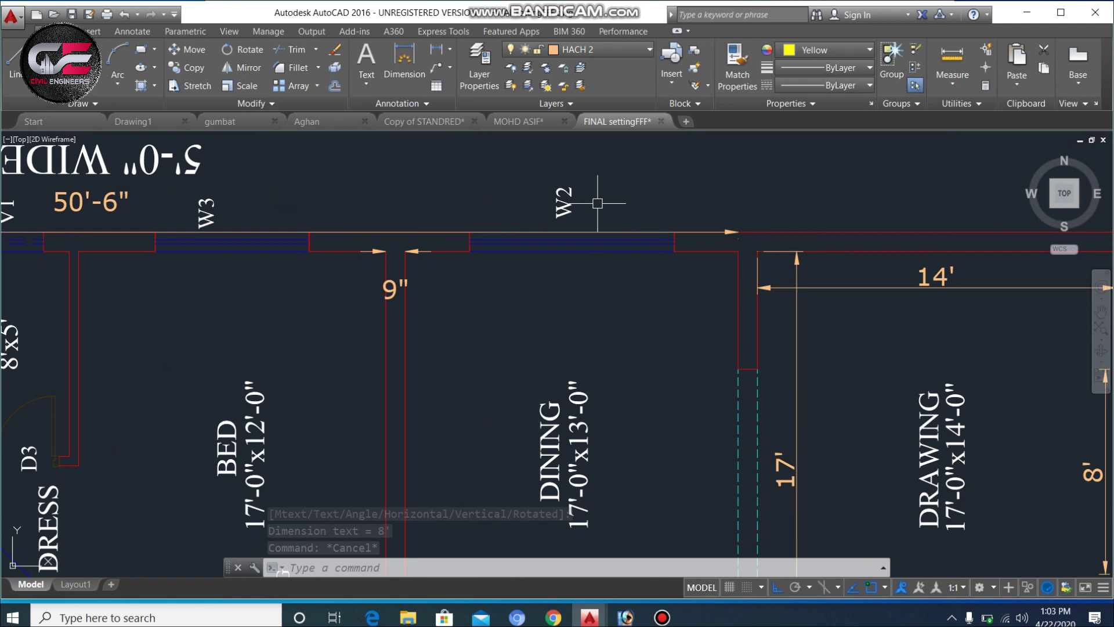
pyautogui.scroll(-2, 547, 303)
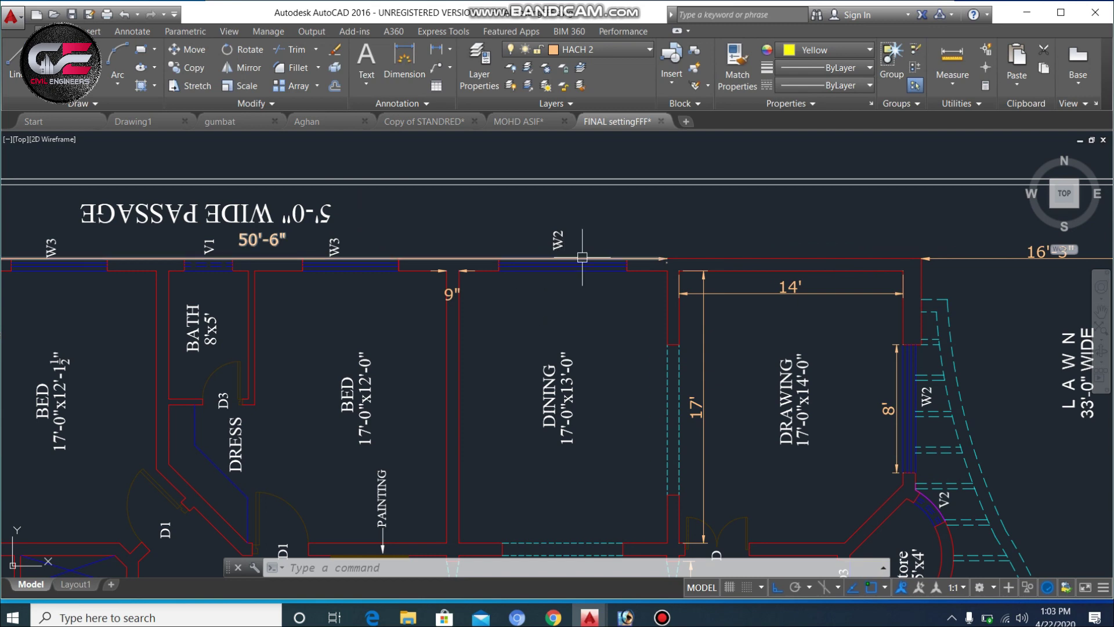
pyautogui.scroll(-2, 635, 236)
pyautogui.scroll(2, 615, 267)
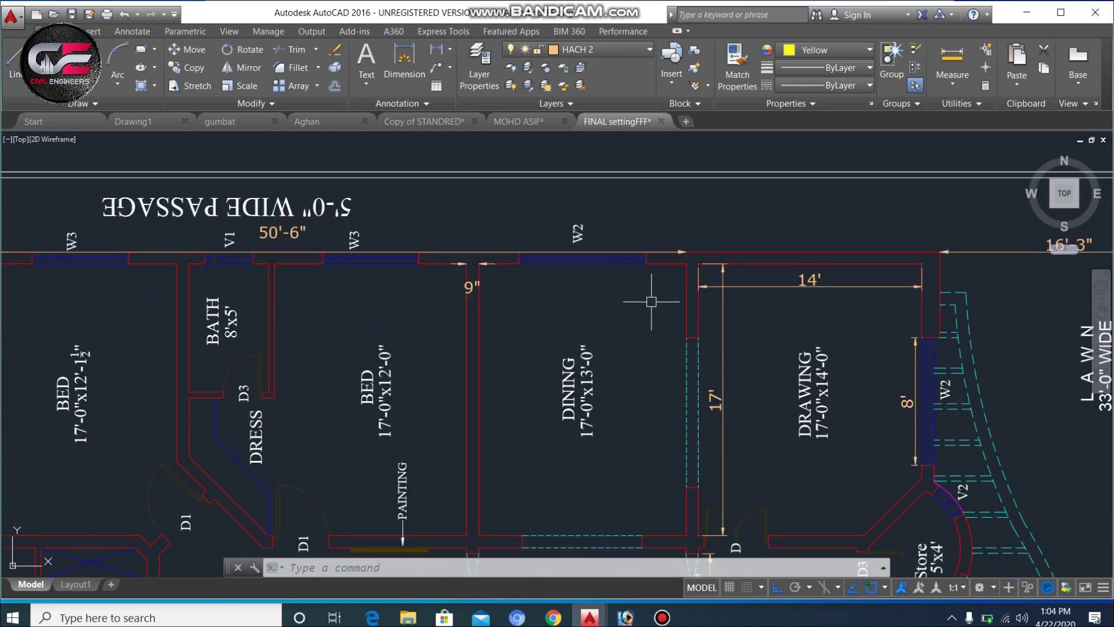
pyautogui.scroll(-2, 646, 205)
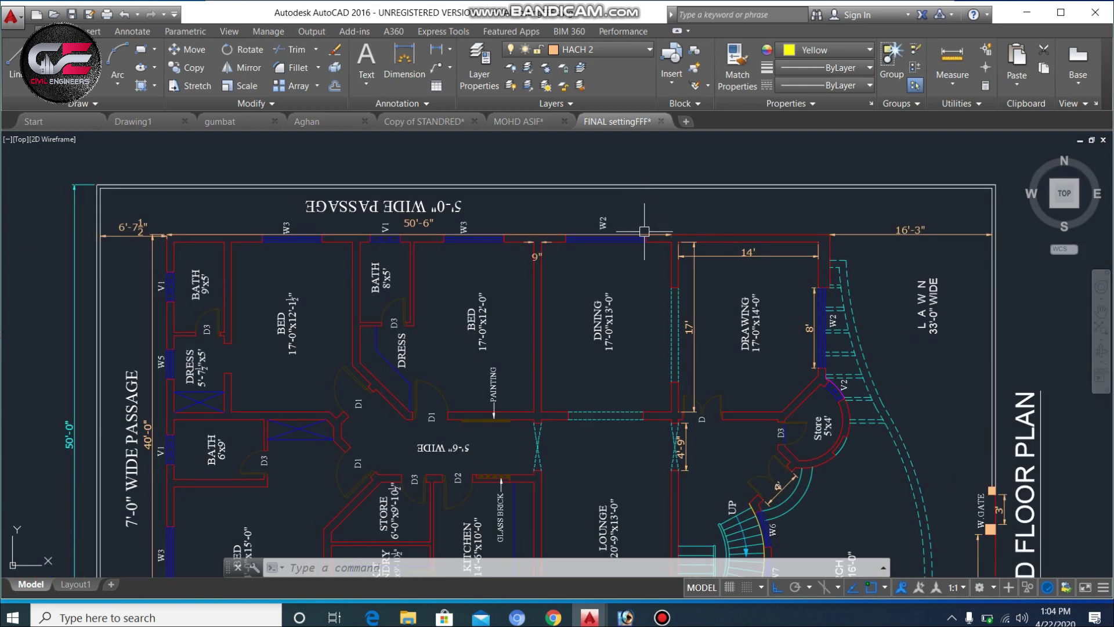
pyautogui.scroll(-2, 631, 299)
pyautogui.scroll(3, 581, 452)
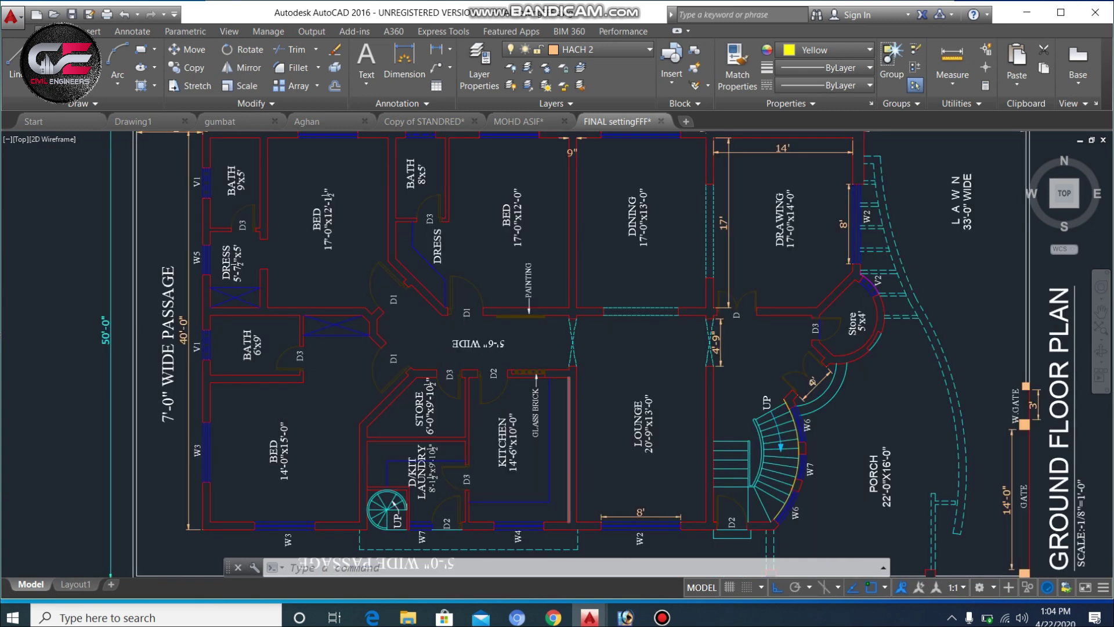
pyautogui.scroll(3, 605, 304)
pyautogui.press('Escape')
pyautogui.press('Escape')
pyautogui.press('Escape')
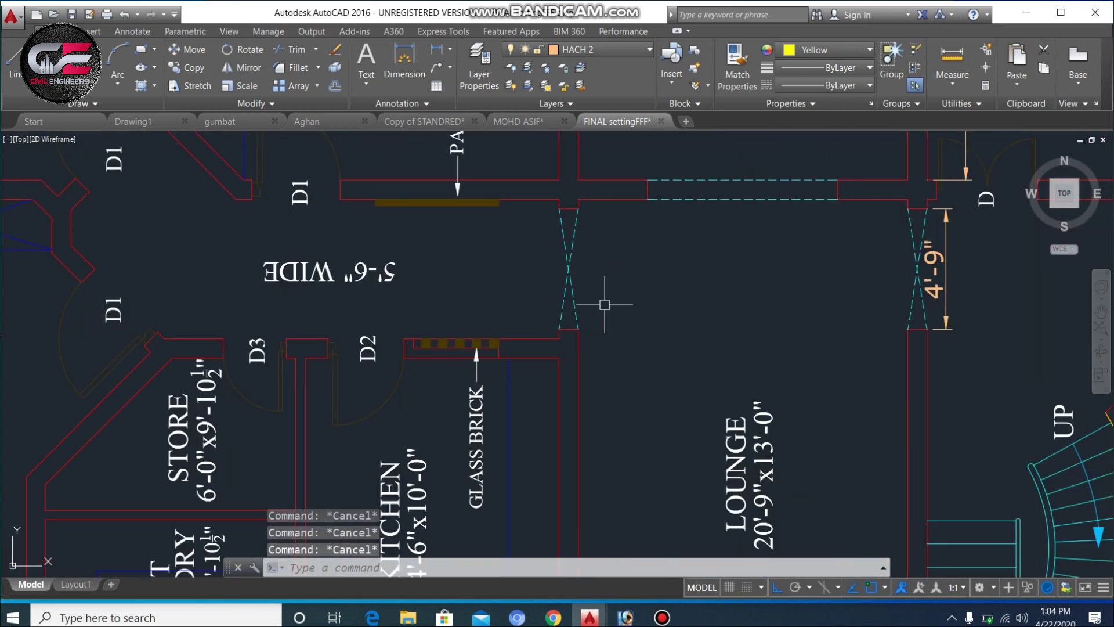
pyautogui.write('dli')
pyautogui.press('Return')
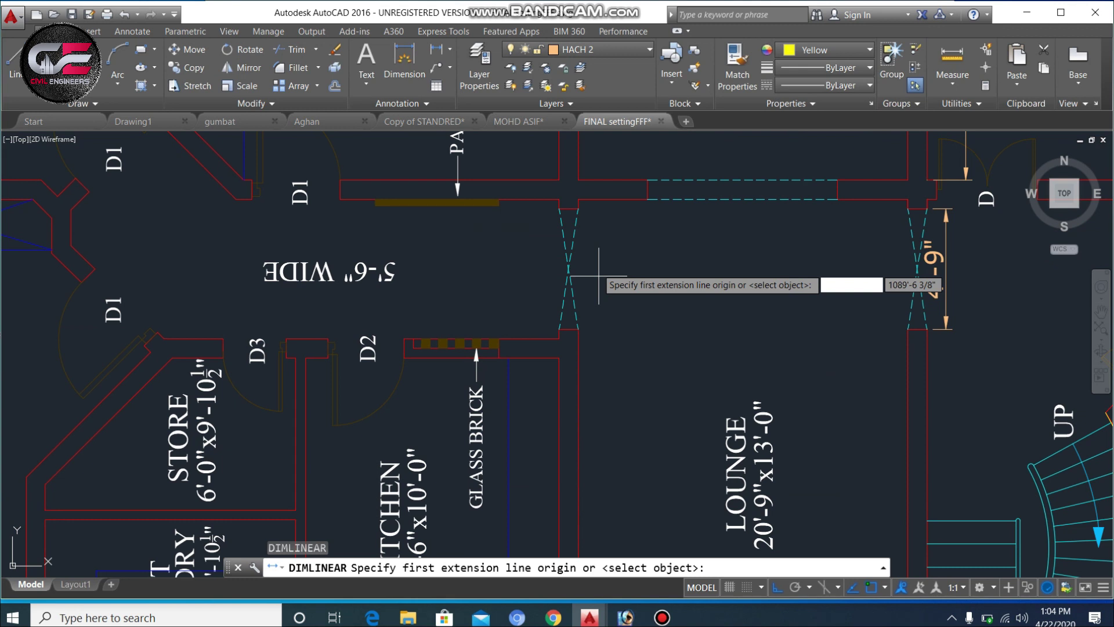
pyautogui.click(579, 200)
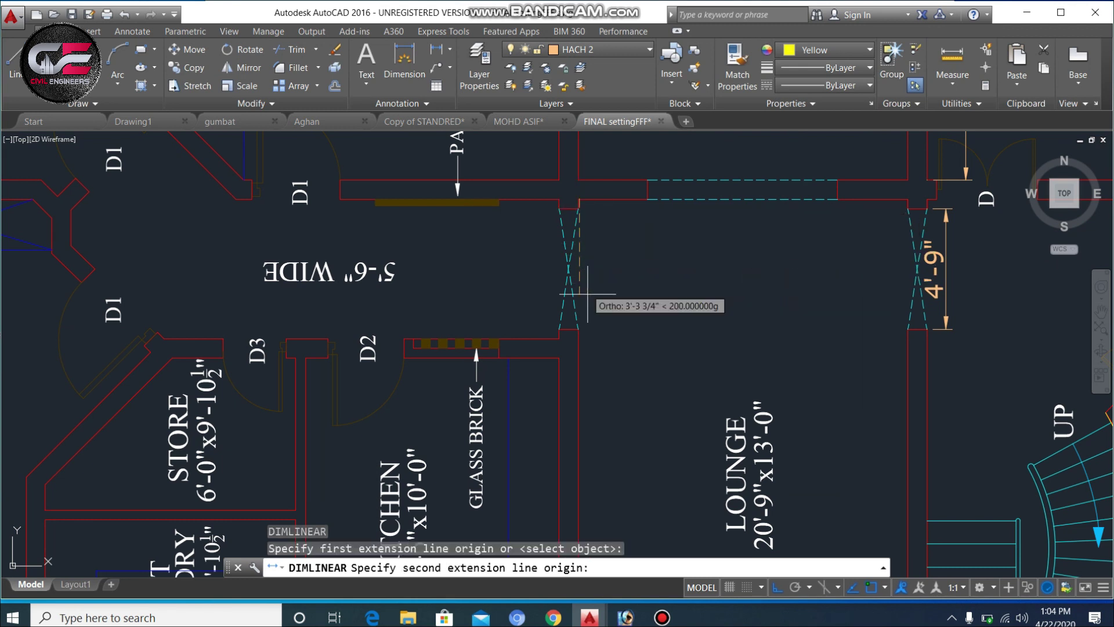
pyautogui.click(579, 329)
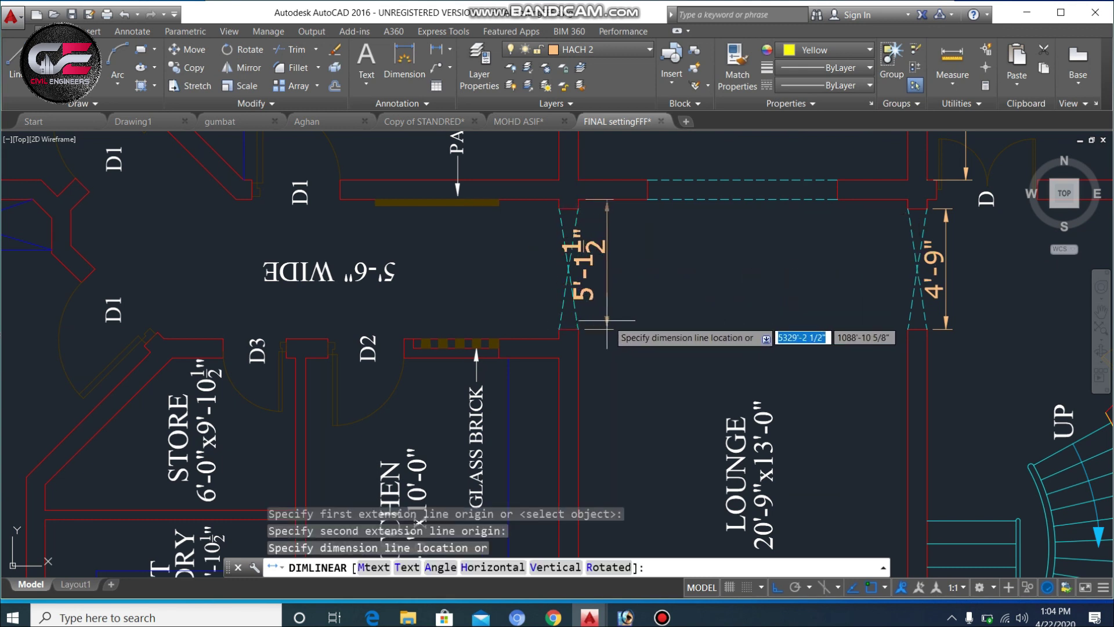
pyautogui.press('Escape')
# Abandon the pending dimension across the lounge-to-passage opening and examine the 5'-6" wide passage with its store and kitchen doors.
pyautogui.scroll(-2, 699, 319)
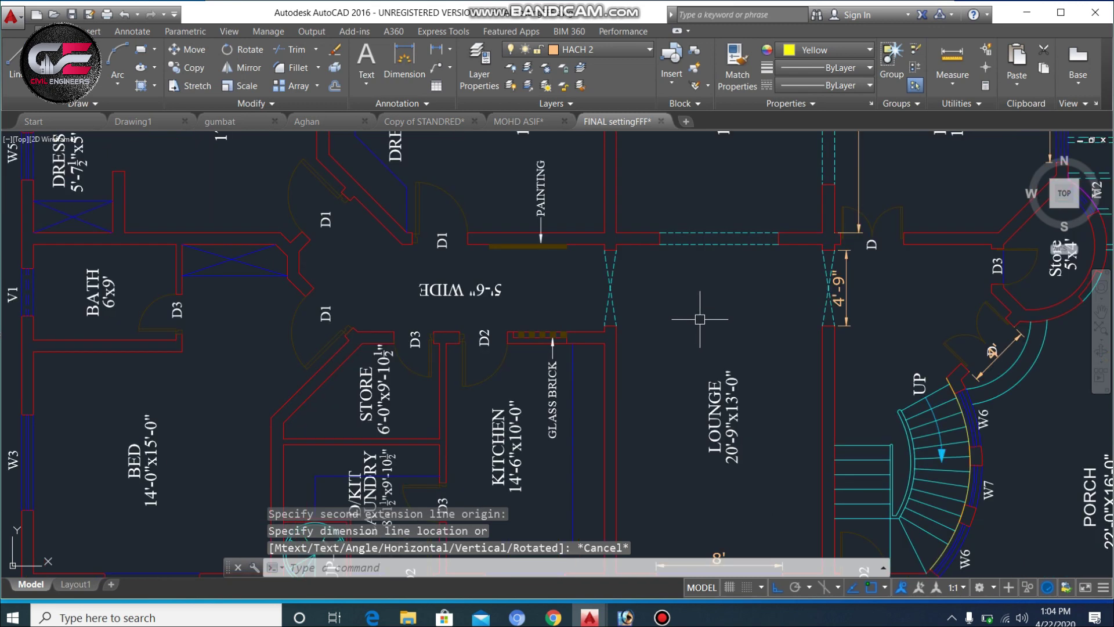
pyautogui.scroll(-2, 748, 342)
pyautogui.scroll(2, 543, 325)
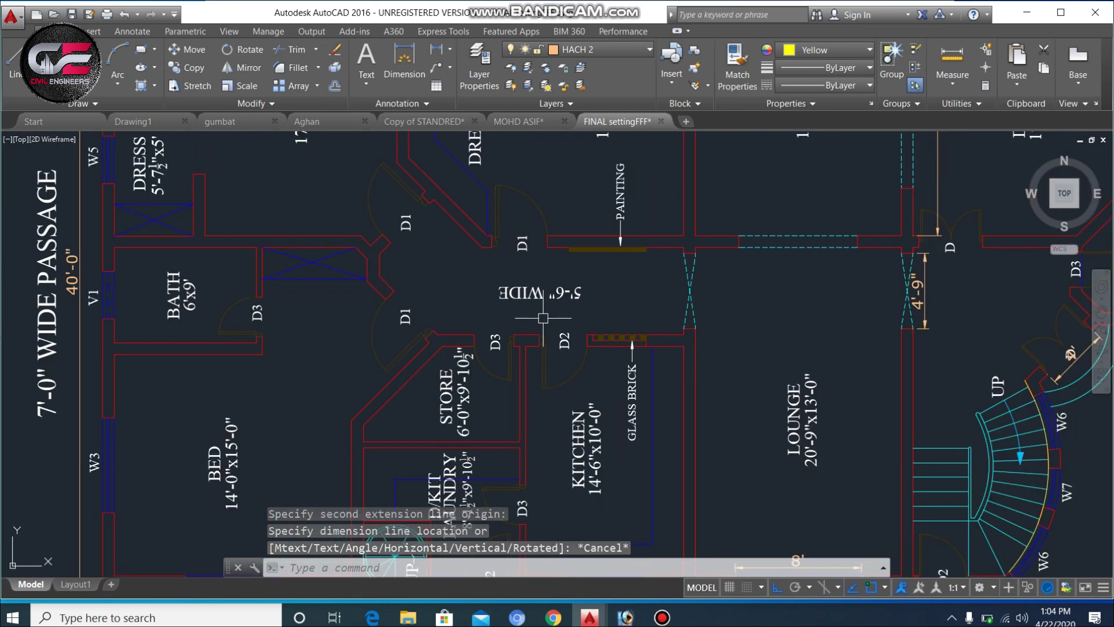
pyautogui.scroll(3, 580, 319)
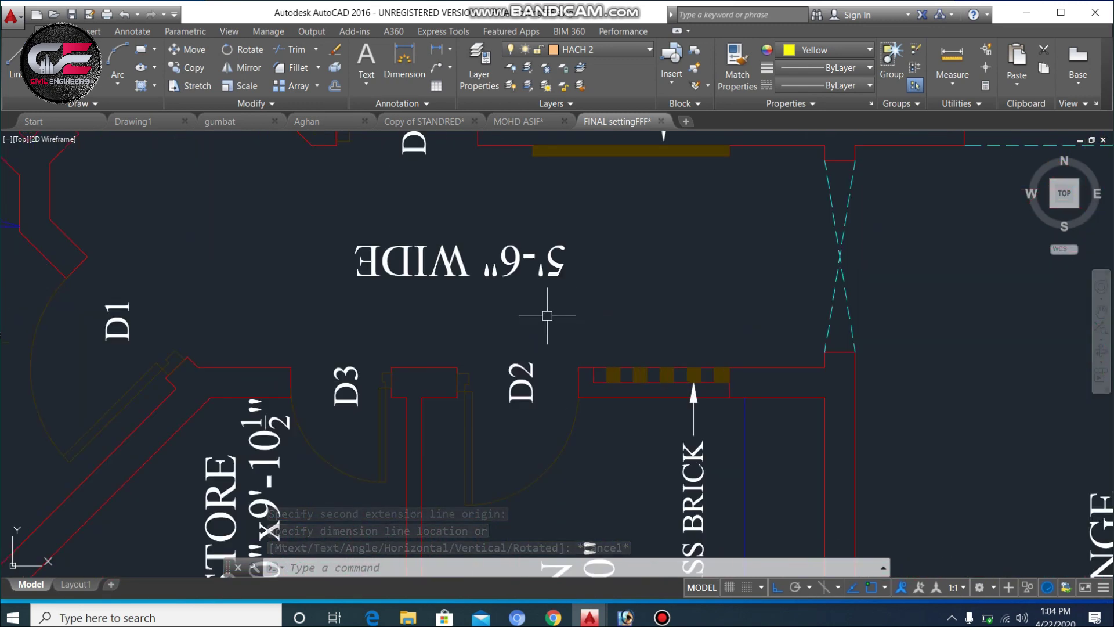
pyautogui.scroll(-3, 592, 336)
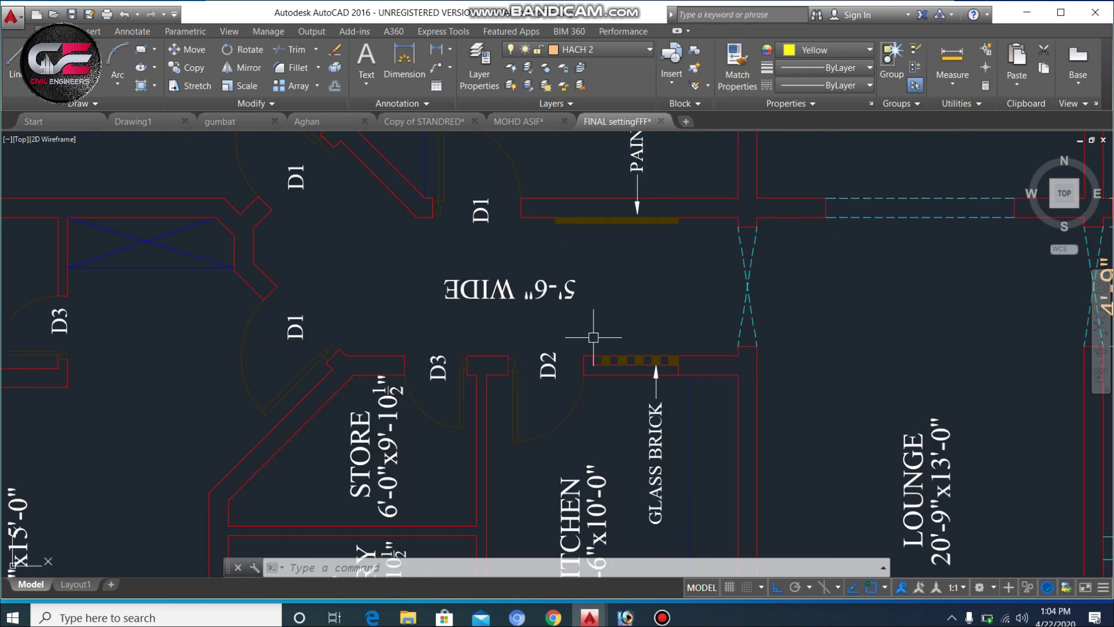
# Examine the kitchen and the adjoining D/KIT laundry, including their doors, outer windows and the small spiral staircase.
pyautogui.scroll(3, 584, 516)
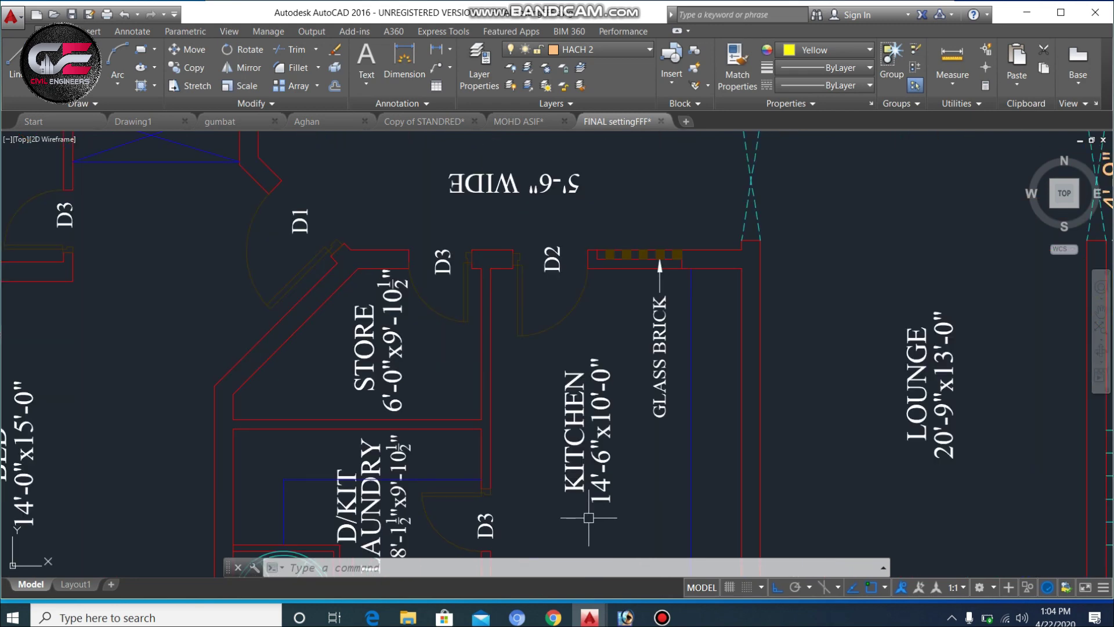
pyautogui.scroll(2, 607, 519)
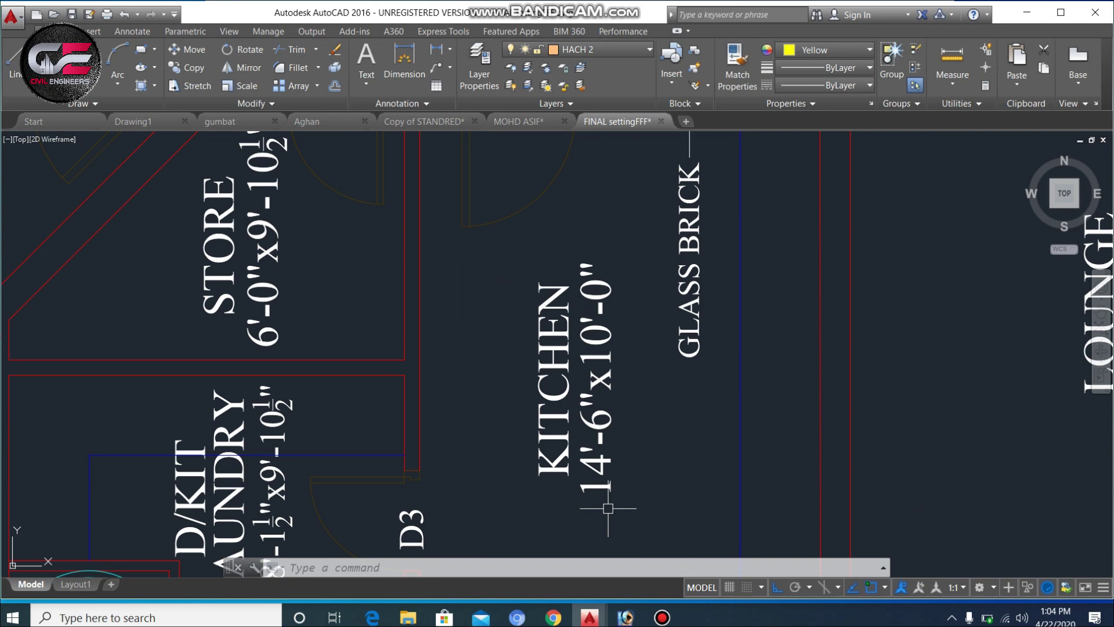
pyautogui.scroll(-2, 656, 446)
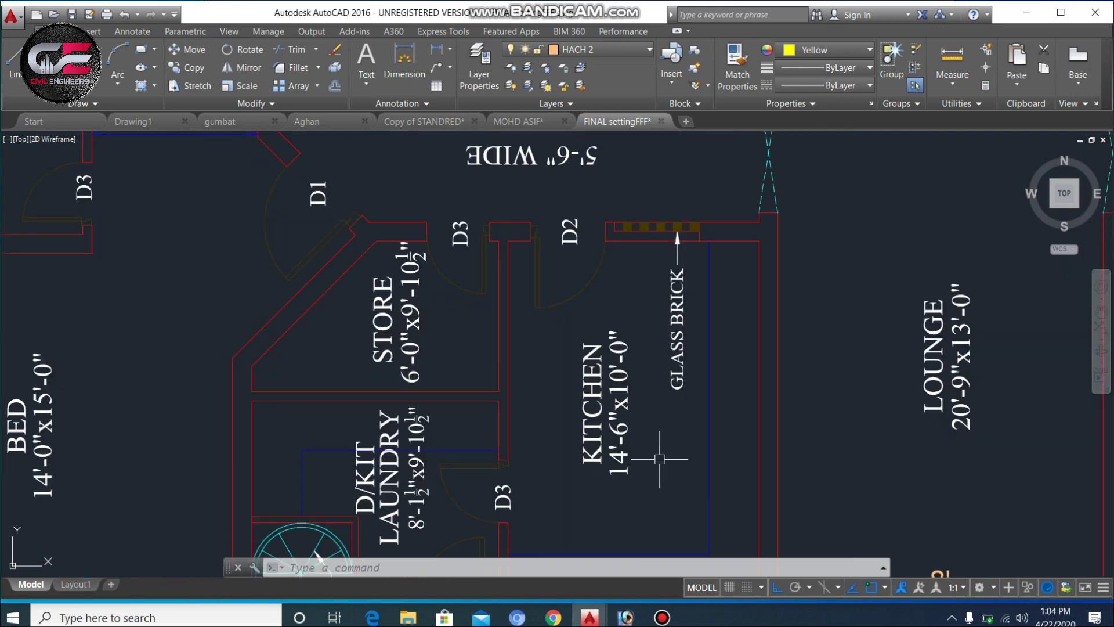
pyautogui.scroll(-2, 659, 462)
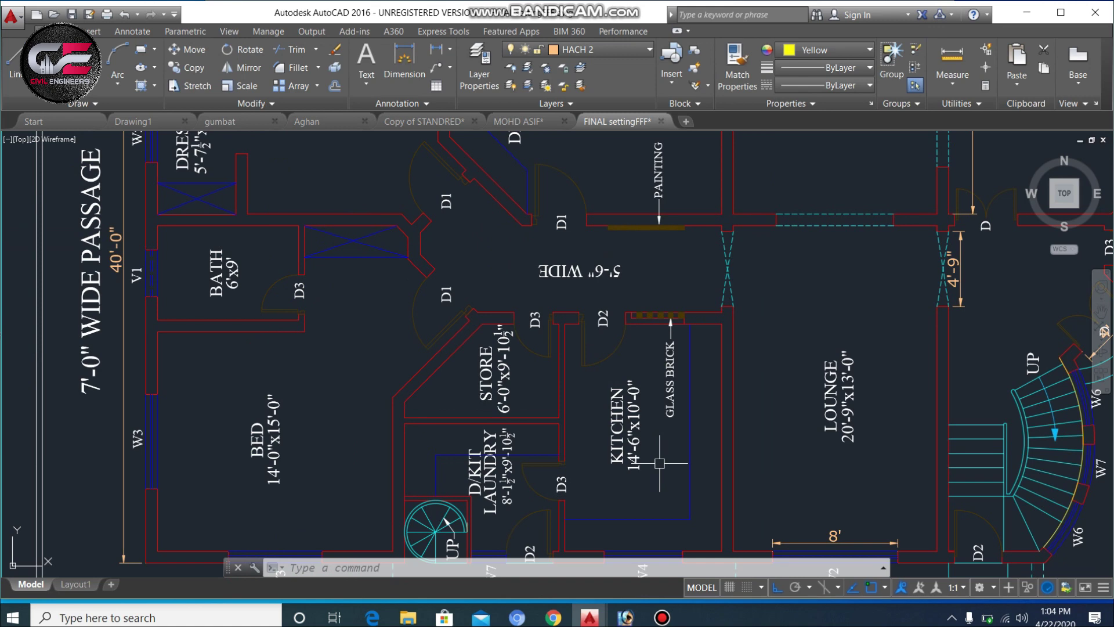
pyautogui.scroll(-2, 659, 462)
pyautogui.scroll(4, 659, 537)
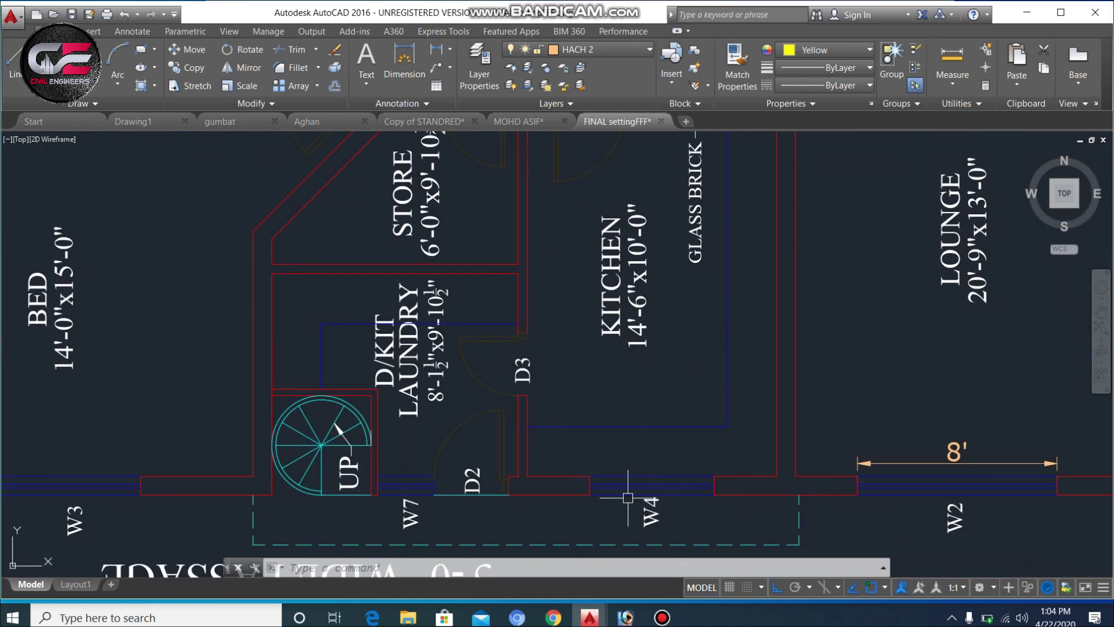
pyautogui.scroll(-2, 632, 502)
pyautogui.scroll(2, 558, 508)
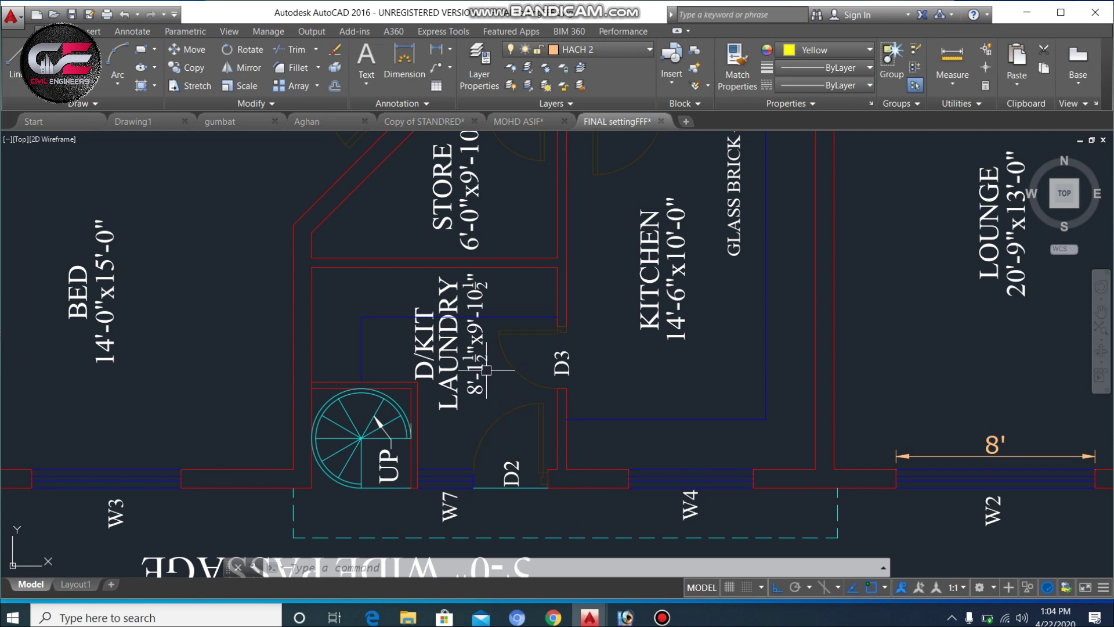
pyautogui.scroll(2, 487, 370)
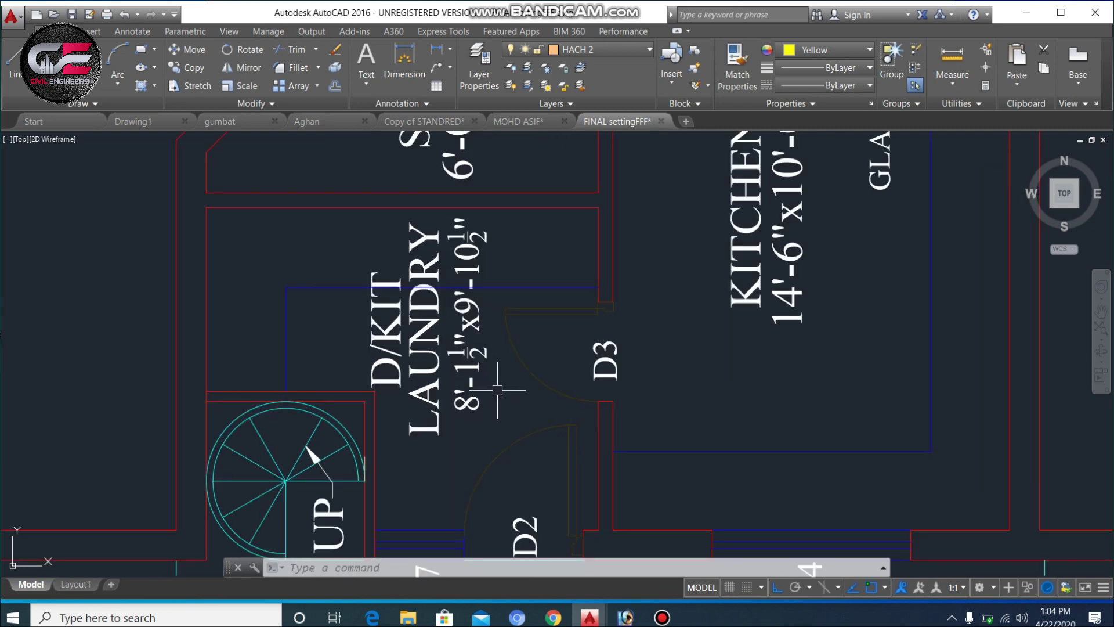
pyautogui.scroll(-6, 496, 389)
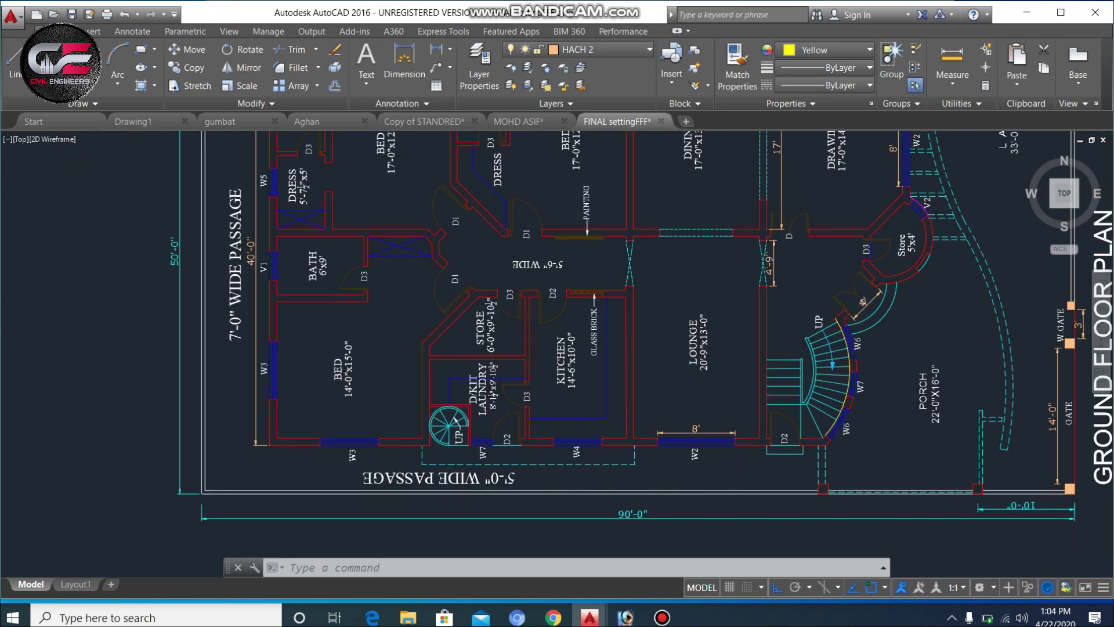
# Examine the 17'-0"x12'-0" bedroom next to the dining room, with its D1 door, dress area, attached bath and V1 ventilator.
pyautogui.scroll(4, 560, 221)
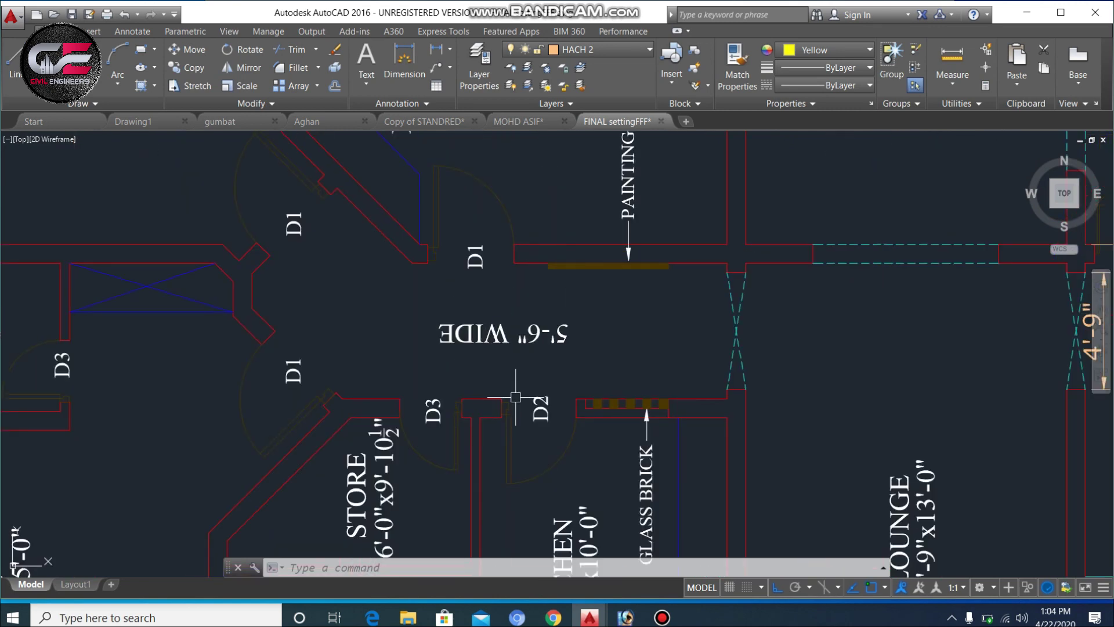
pyautogui.scroll(-4, 513, 406)
pyautogui.scroll(4, 533, 237)
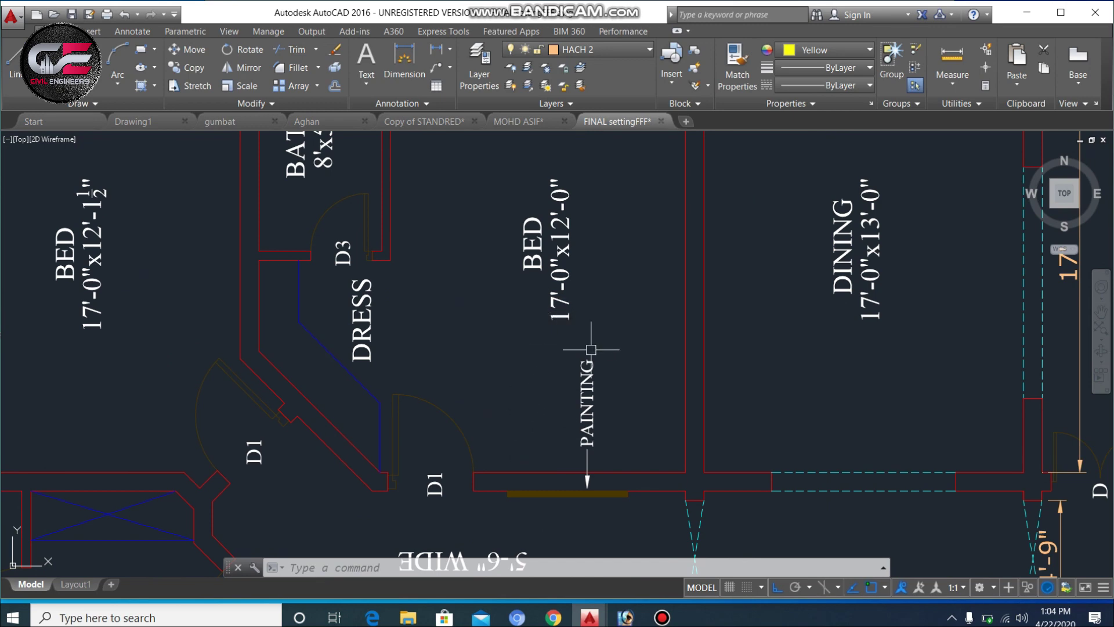
pyautogui.scroll(-2, 593, 303)
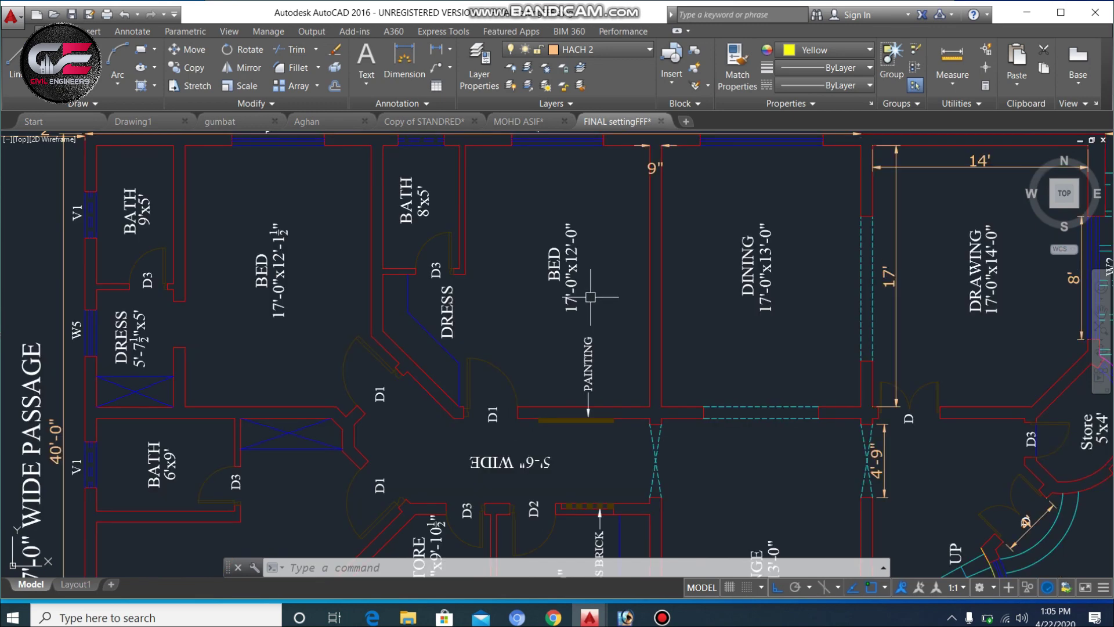
pyautogui.scroll(2, 443, 198)
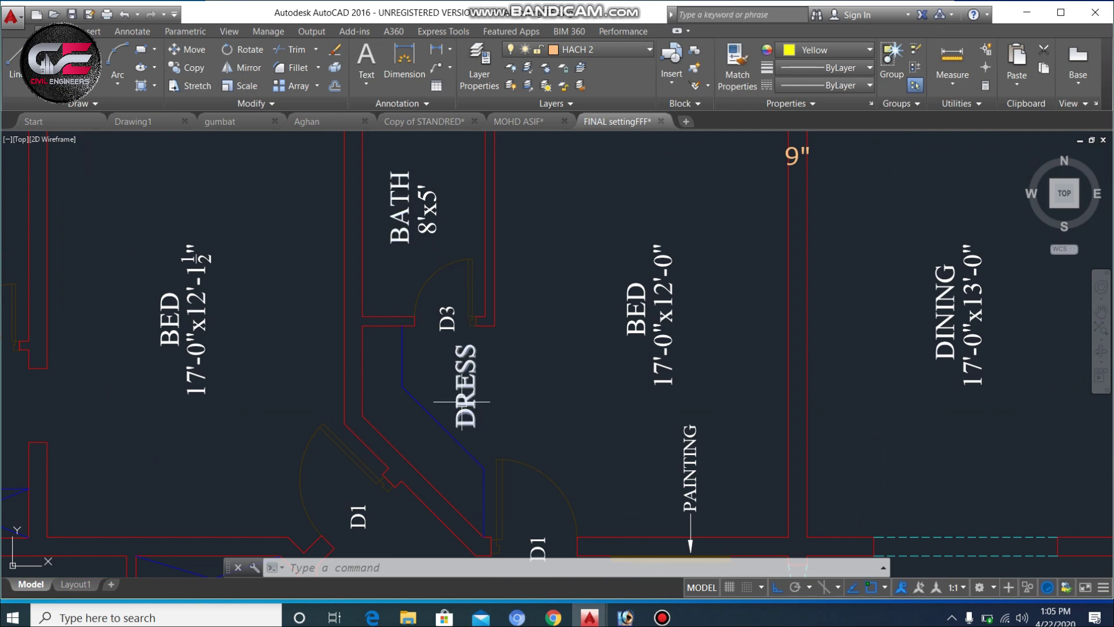
pyautogui.scroll(-3, 456, 389)
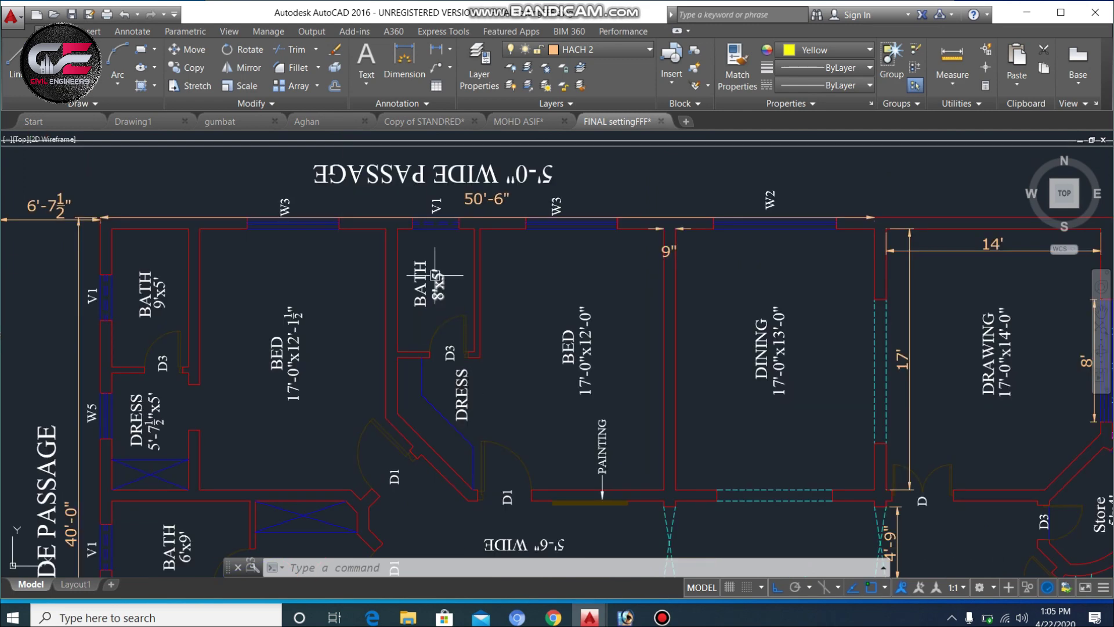
pyautogui.scroll(3, 436, 307)
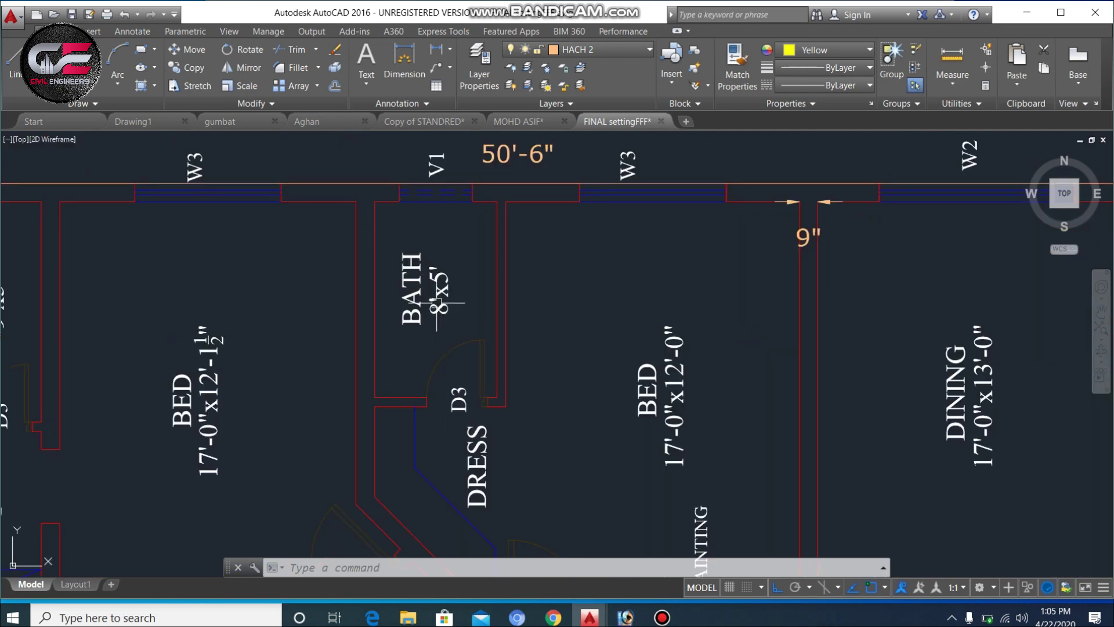
pyautogui.scroll(3, 430, 302)
pyautogui.scroll(-4, 525, 336)
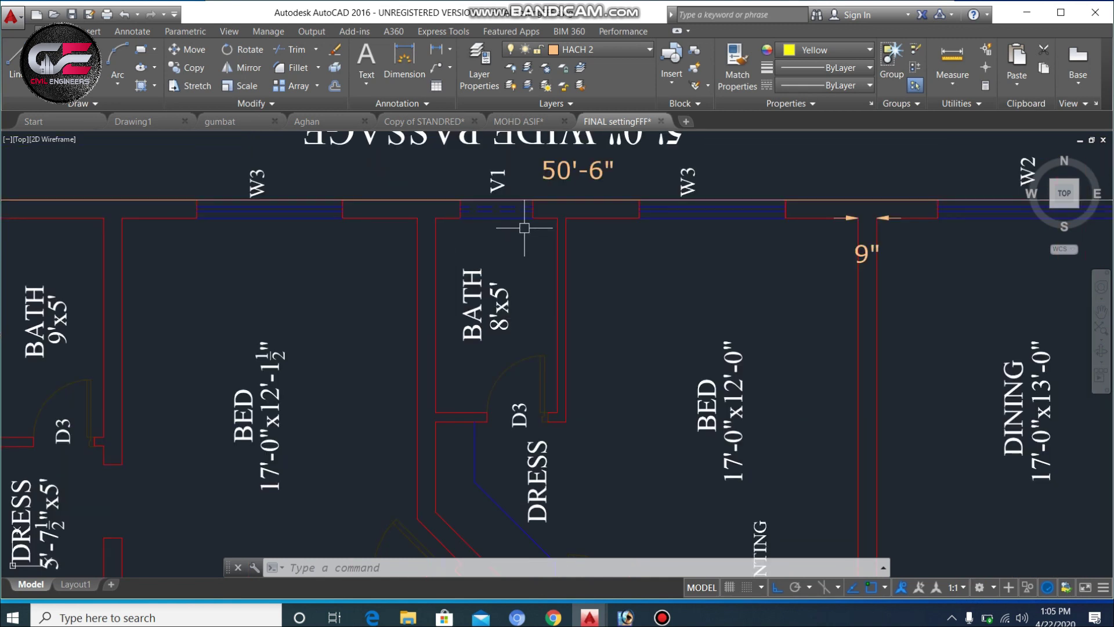
pyautogui.scroll(2, 510, 203)
pyautogui.scroll(2, 507, 221)
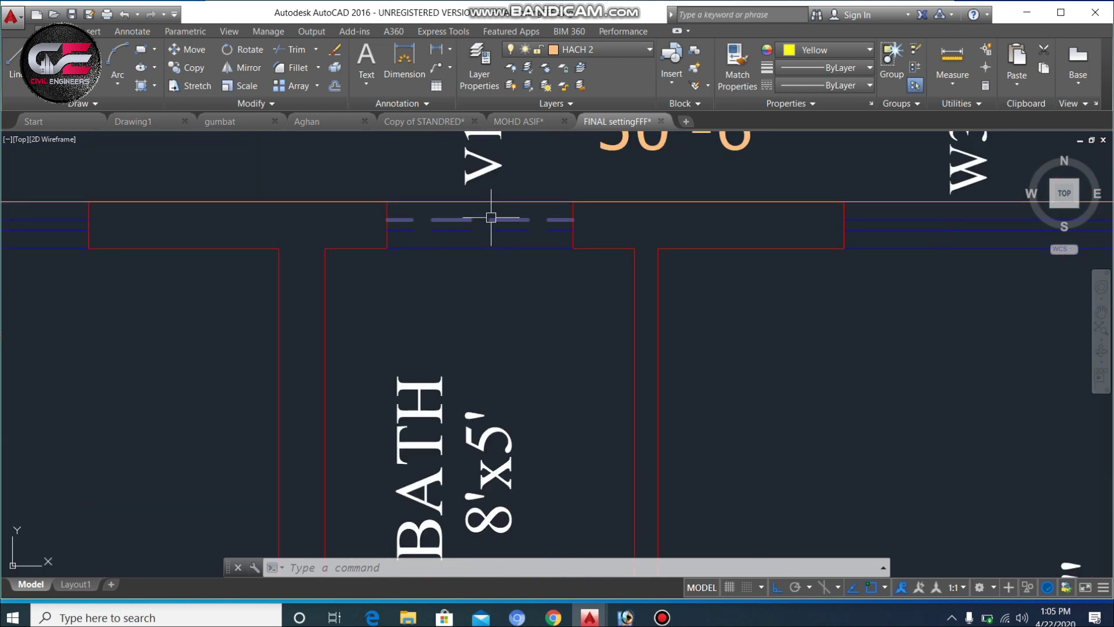
pyautogui.scroll(-2, 502, 261)
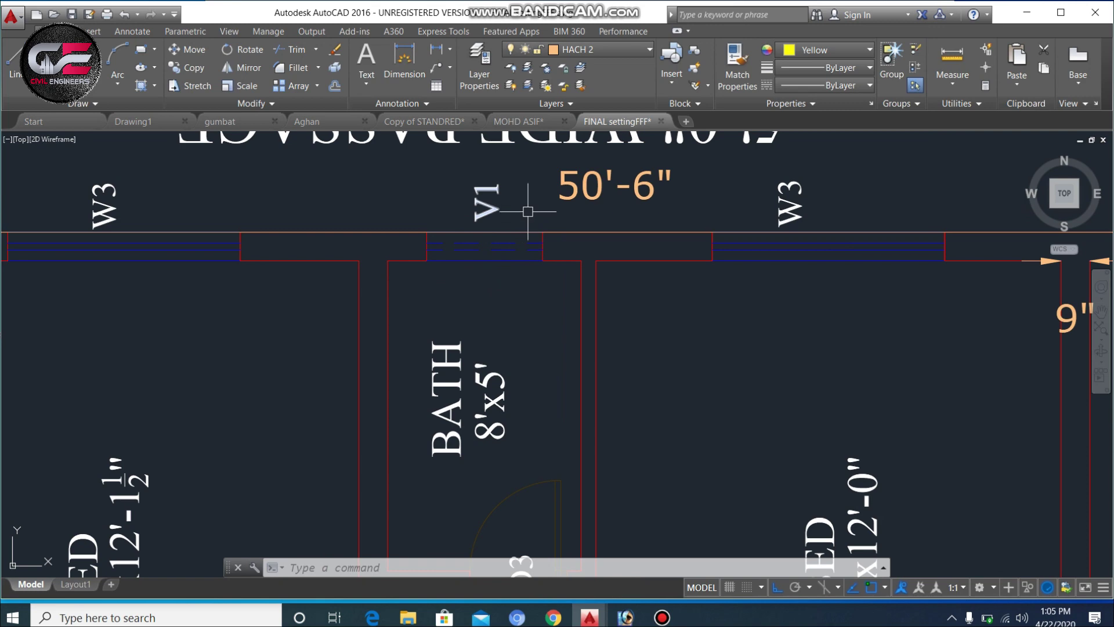
# Examine the 17'-0"x12'-1½" bedroom and its angled D1 door at the end of the 5'-6" wide passage.
pyautogui.scroll(-5, 525, 212)
pyautogui.scroll(3, 494, 398)
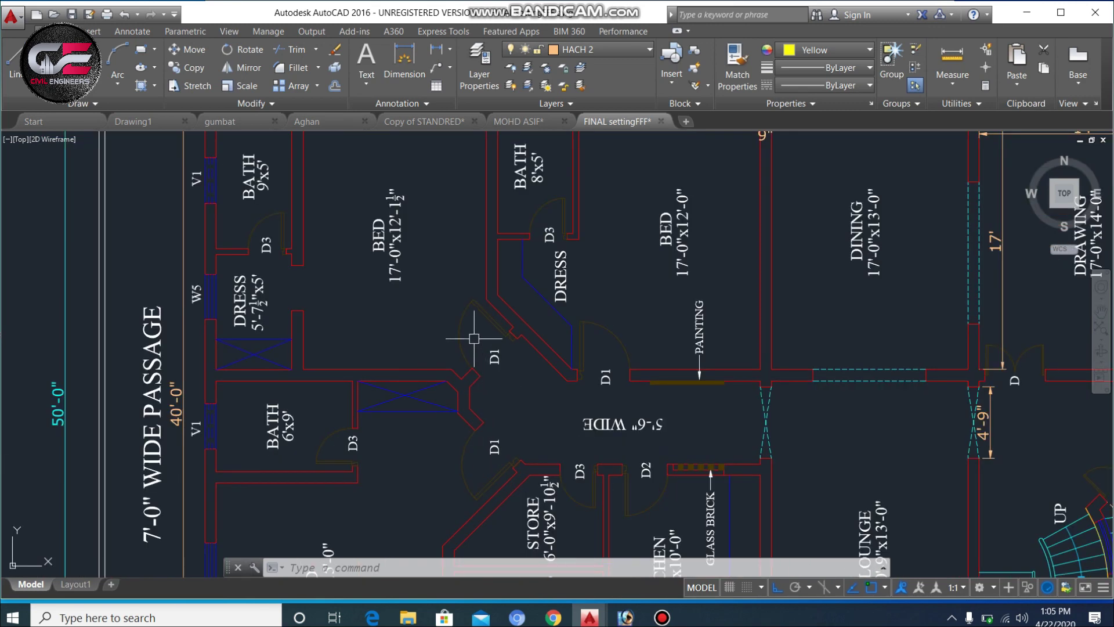
pyautogui.scroll(4, 510, 400)
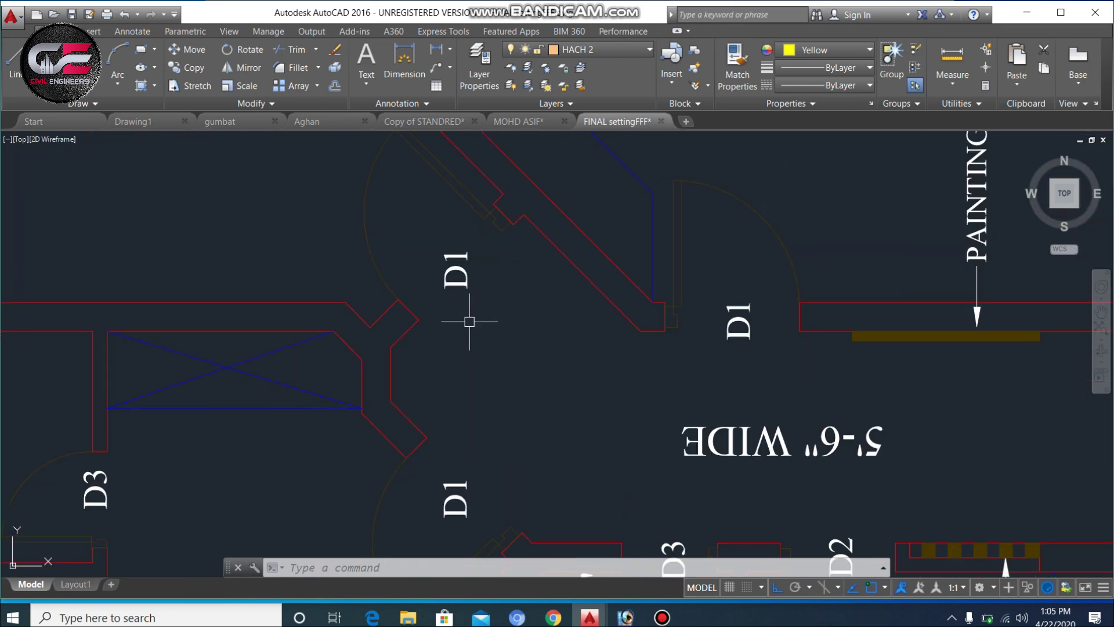
pyautogui.scroll(-4, 464, 359)
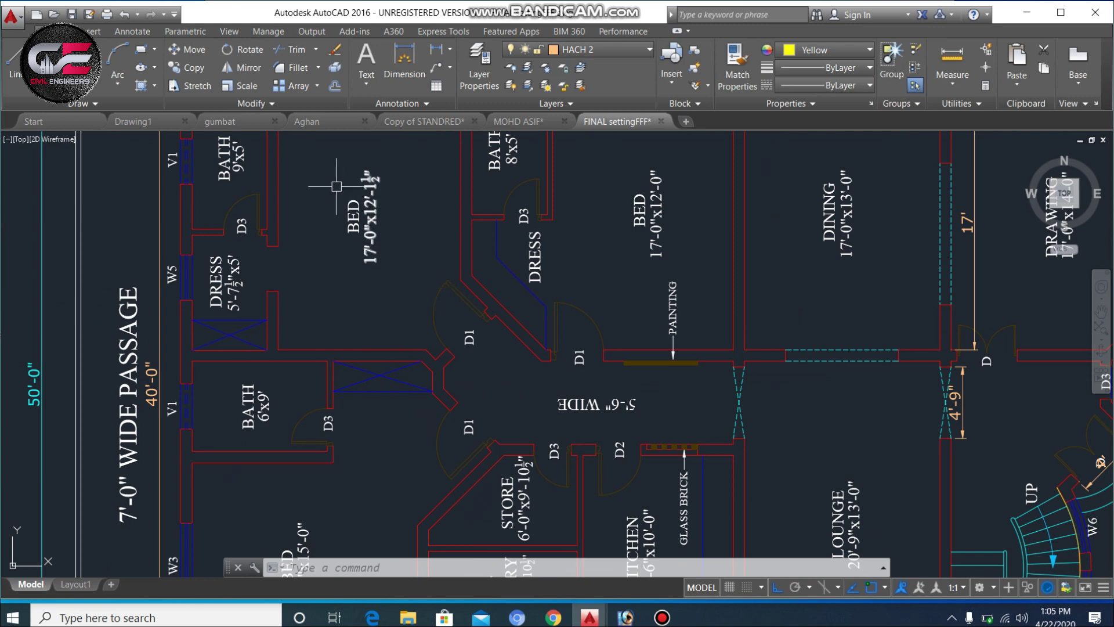
pyautogui.scroll(2, 330, 184)
pyautogui.scroll(-2, 432, 396)
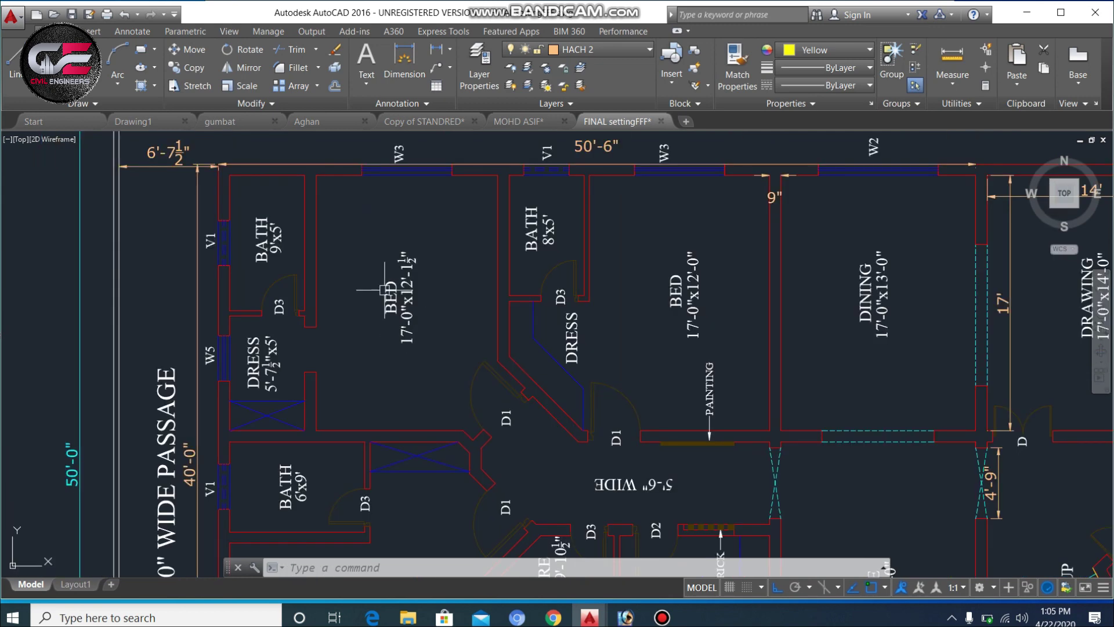
pyautogui.scroll(2, 372, 291)
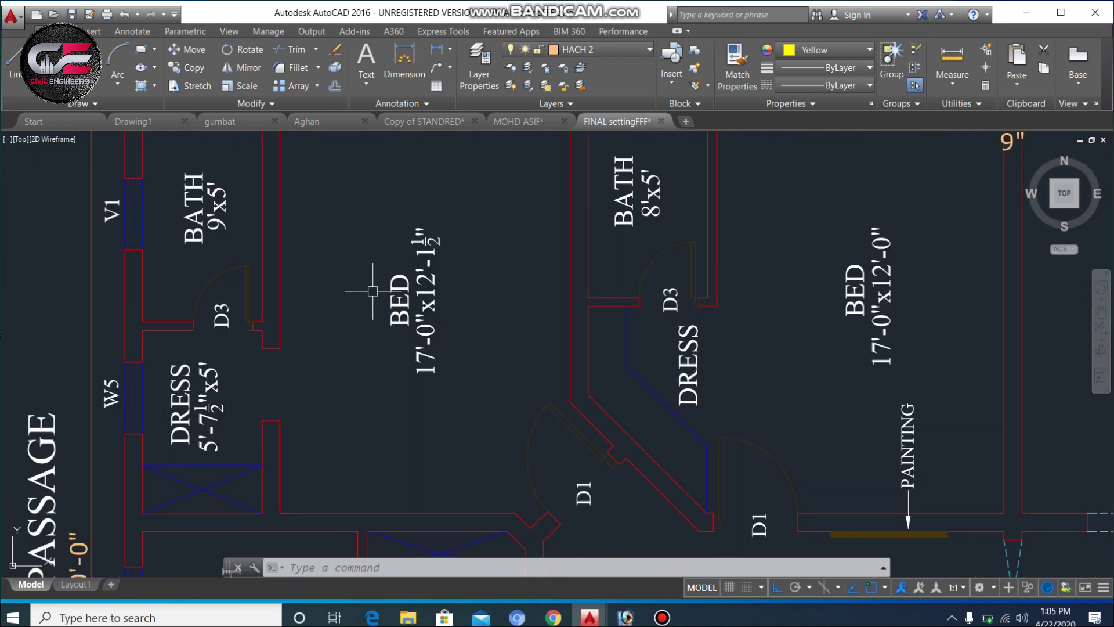
pyautogui.scroll(-2, 432, 297)
pyautogui.scroll(2, 305, 383)
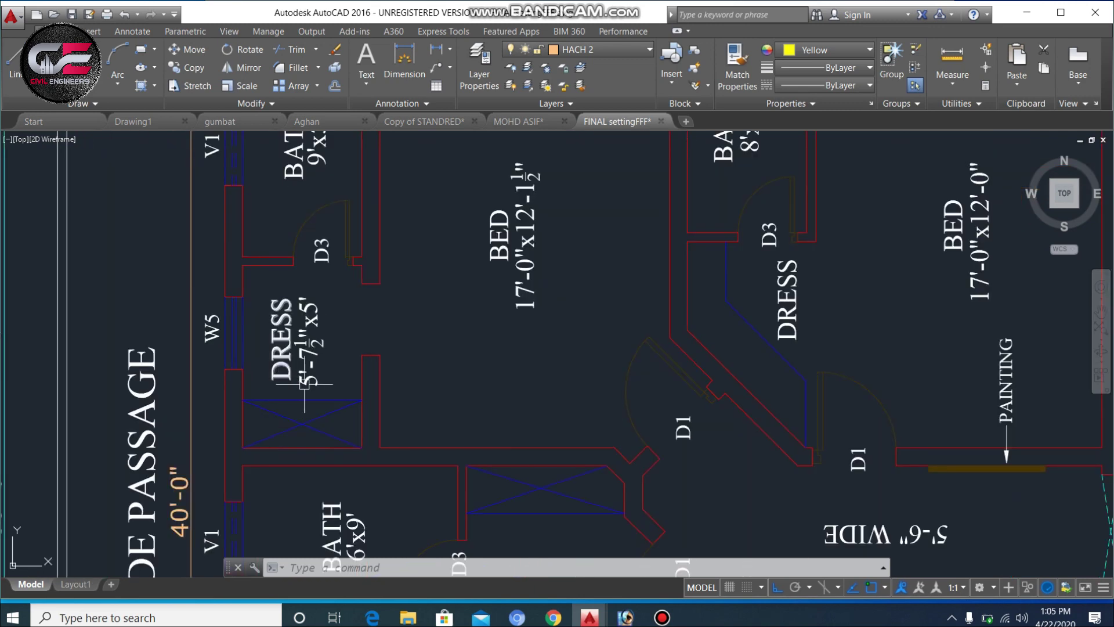
# Examine the dress area and 9'x5' bath attached to the 17'-0"x12'-1½" bedroom, including W5, D3 and V1.
pyautogui.scroll(2, 315, 390)
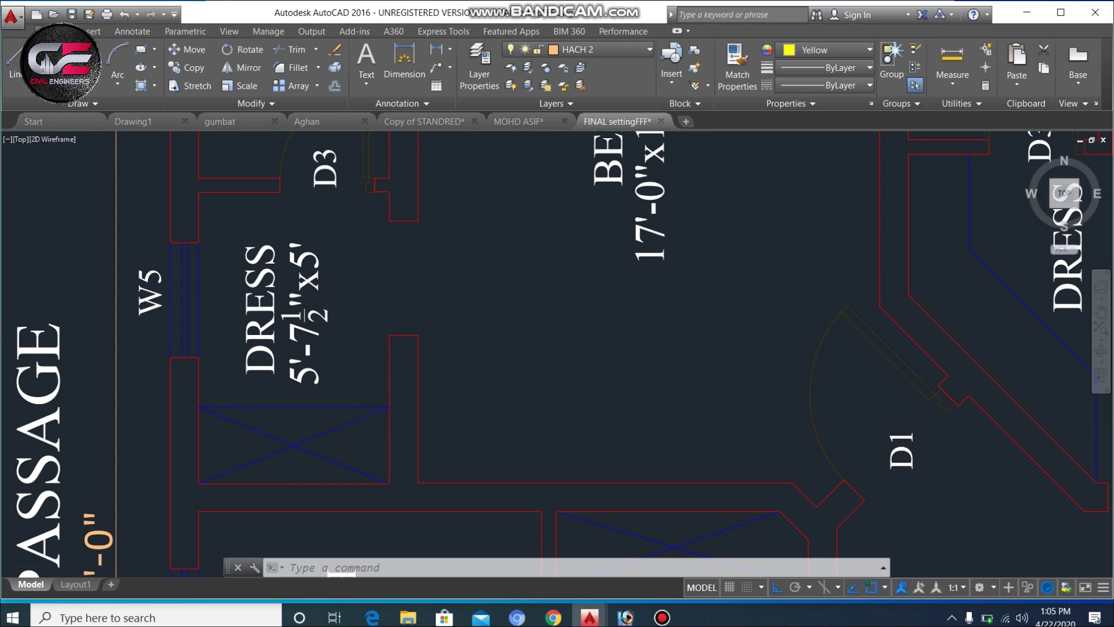
pyautogui.scroll(-2, 341, 381)
pyautogui.scroll(-3, 339, 351)
pyautogui.scroll(5, 305, 261)
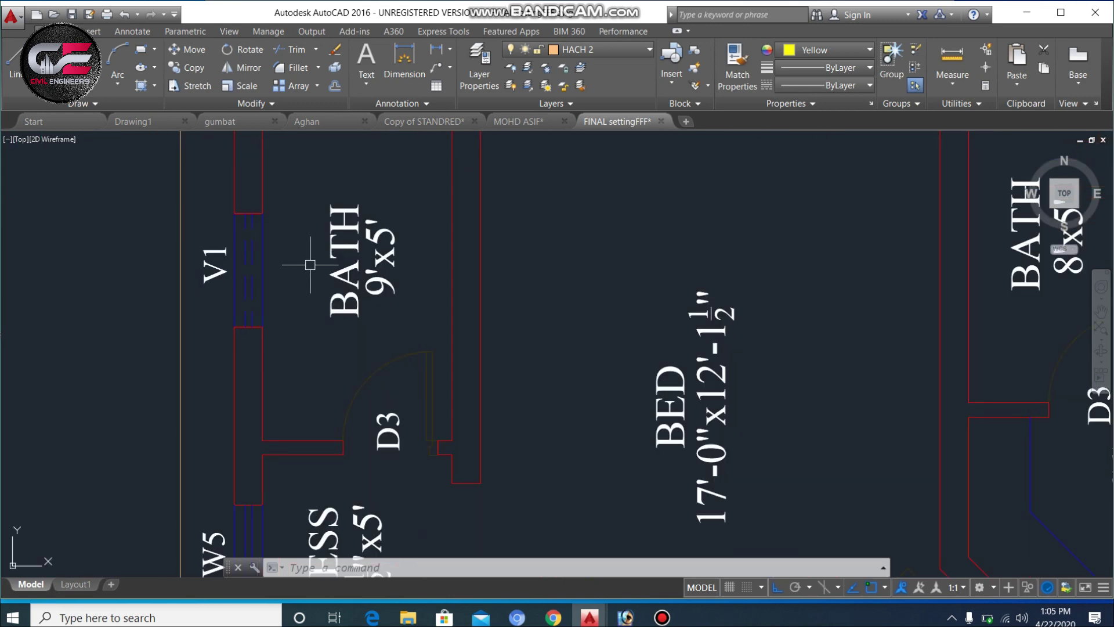
pyautogui.scroll(-3, 375, 288)
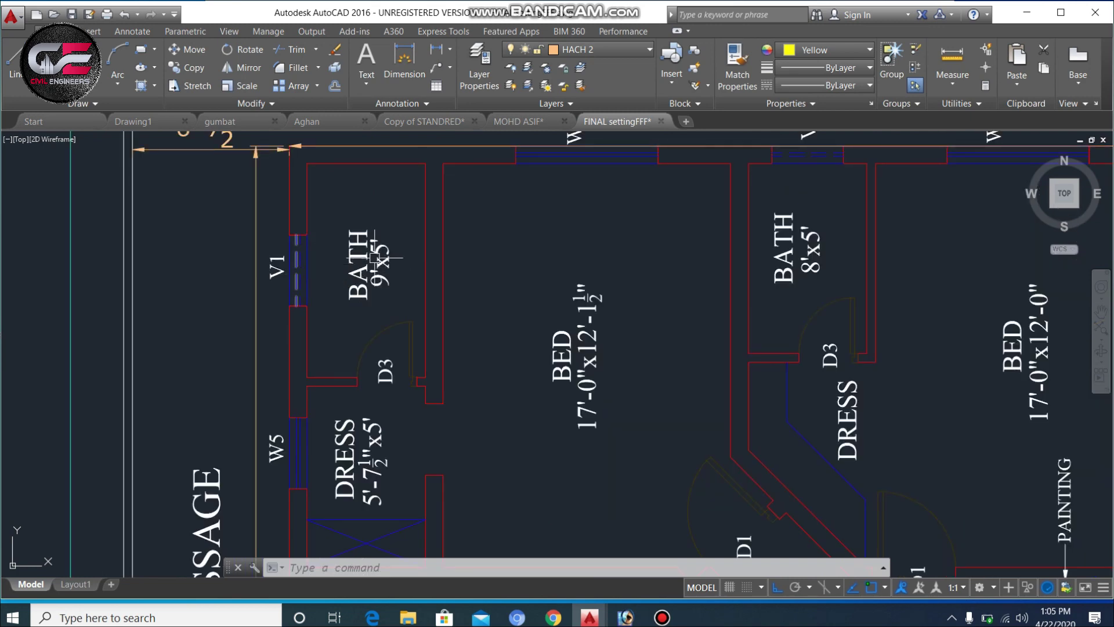
pyautogui.scroll(-1, 394, 250)
pyautogui.scroll(2, 536, 170)
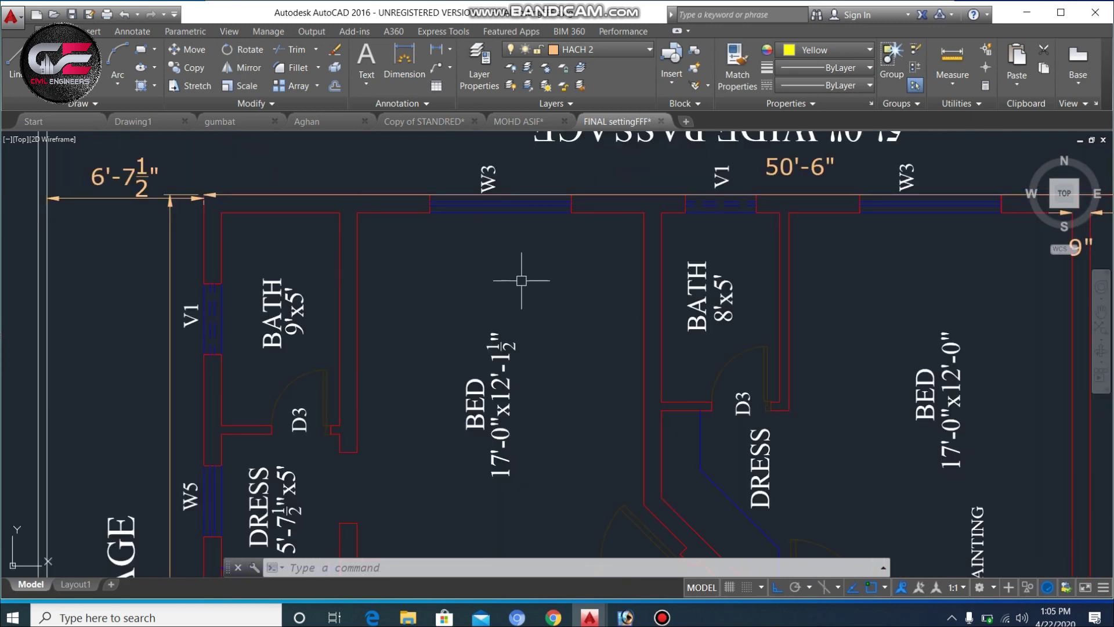
# Select the W3 window of the 17'-0"x12'-1½" bedroom to point it out, and clear the selection.
pyautogui.click(515, 243)
pyautogui.click(481, 174)
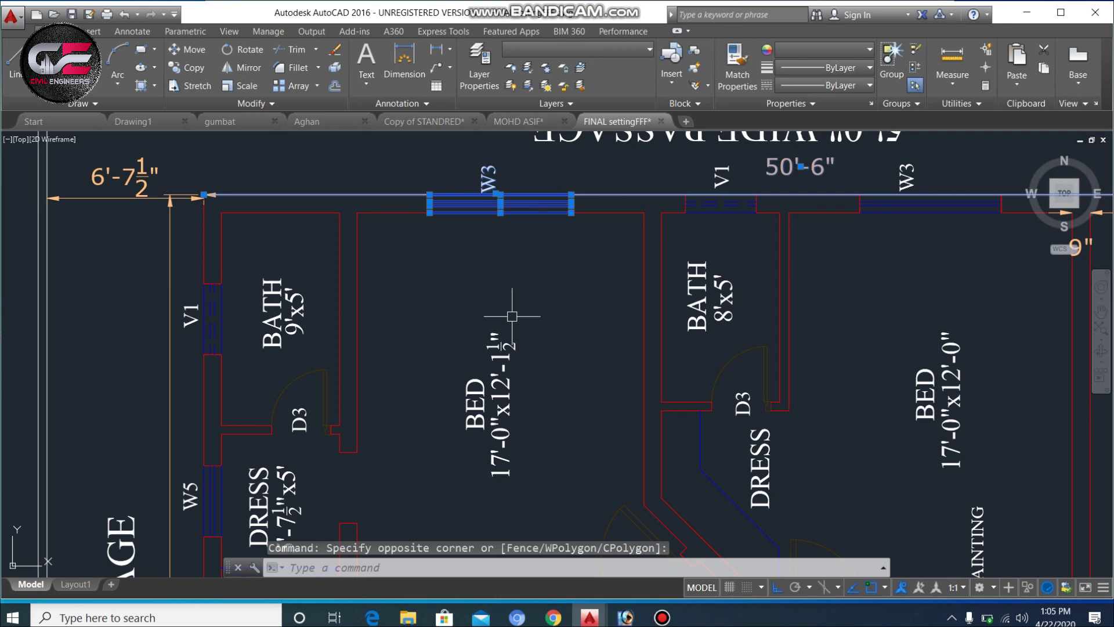
pyautogui.scroll(-4, 550, 282)
pyautogui.scroll(-3, 556, 290)
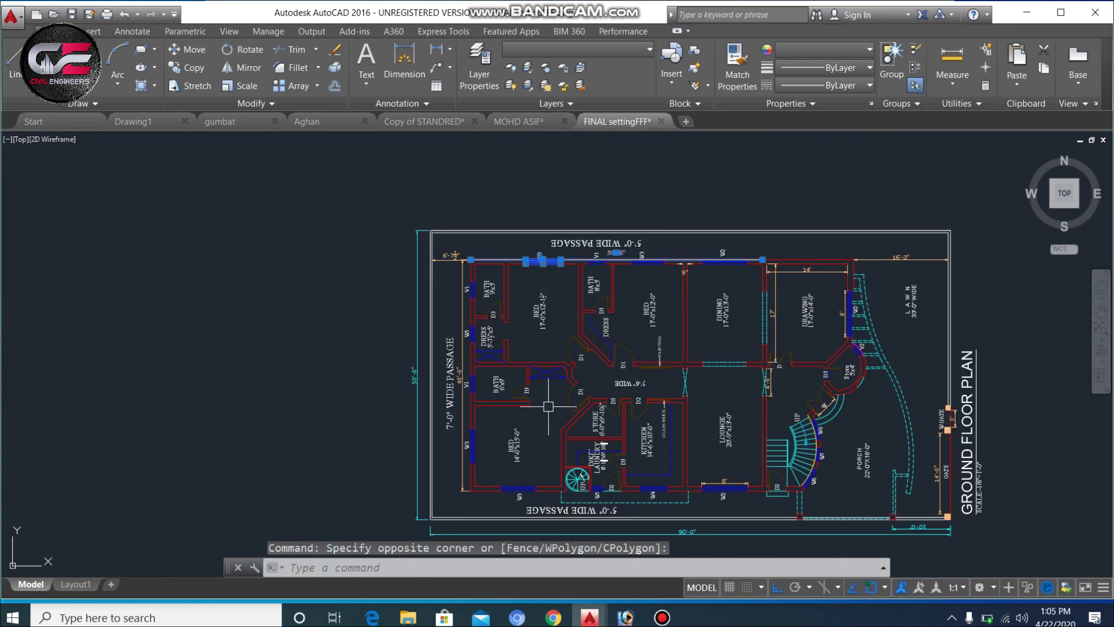
pyautogui.scroll(3, 545, 417)
pyautogui.press('Escape')
# Examine the 14'-0"x15'-0" bedroom with its D1 door, wardrobe, attached 6'x9' bath and two W3 windows.
pyautogui.scroll(2, 609, 323)
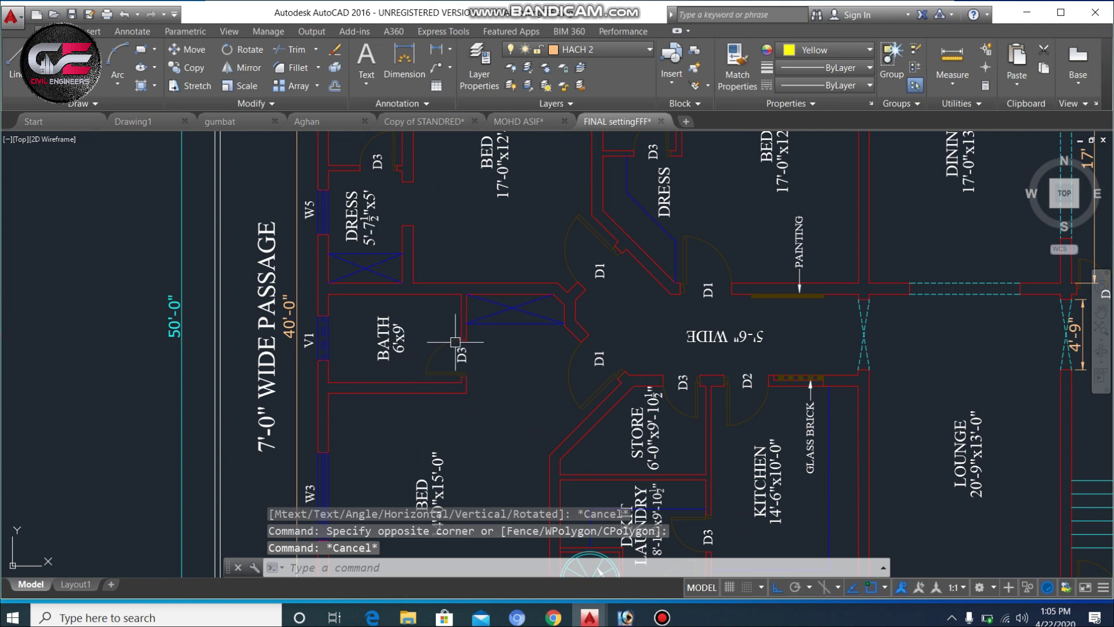
pyautogui.scroll(2, 450, 342)
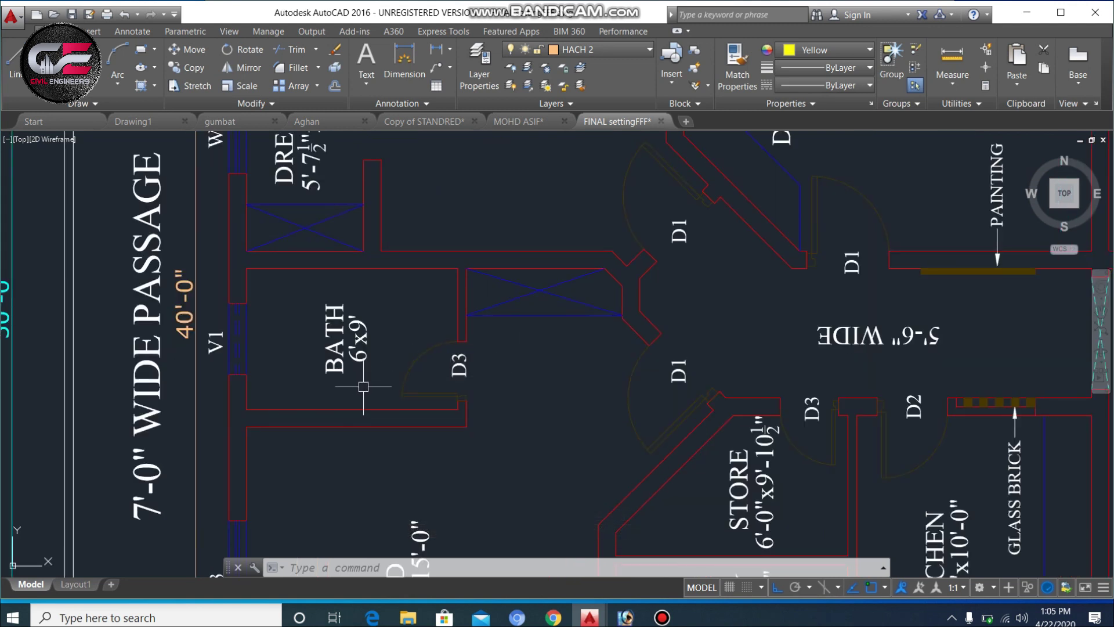
pyautogui.scroll(-2, 528, 293)
pyautogui.scroll(-2, 510, 373)
pyautogui.scroll(4, 455, 464)
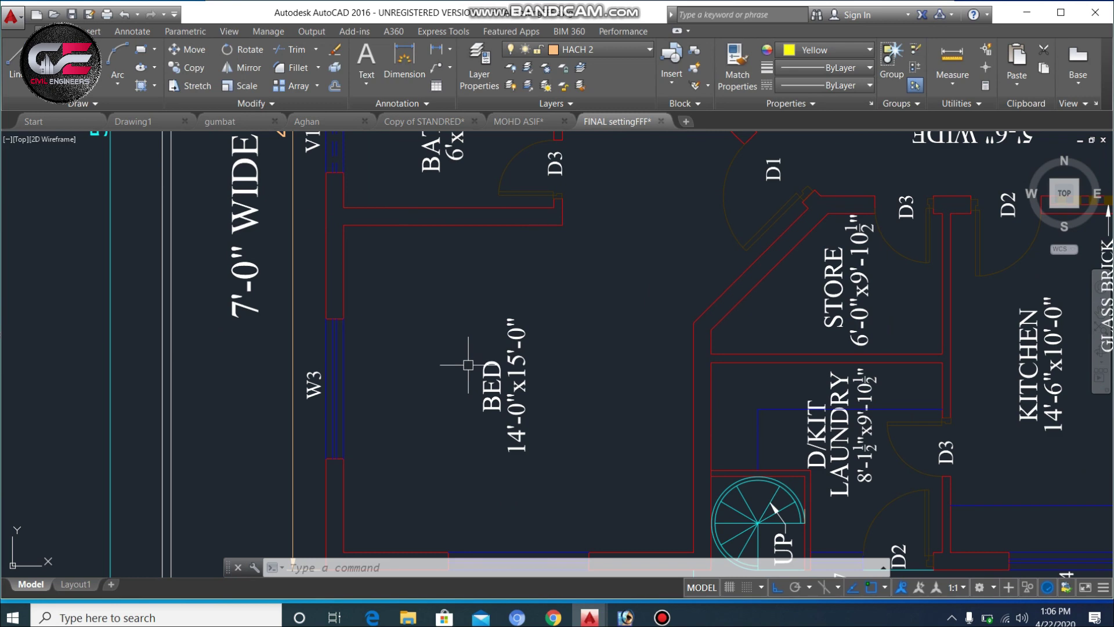
pyautogui.scroll(-2, 462, 368)
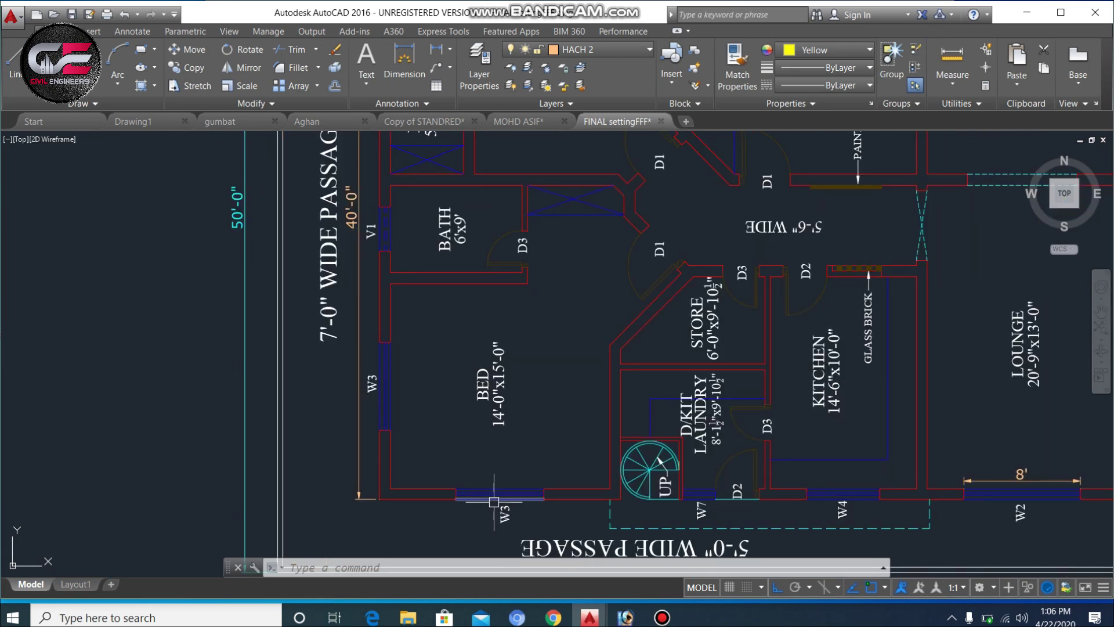
pyautogui.scroll(2, 491, 513)
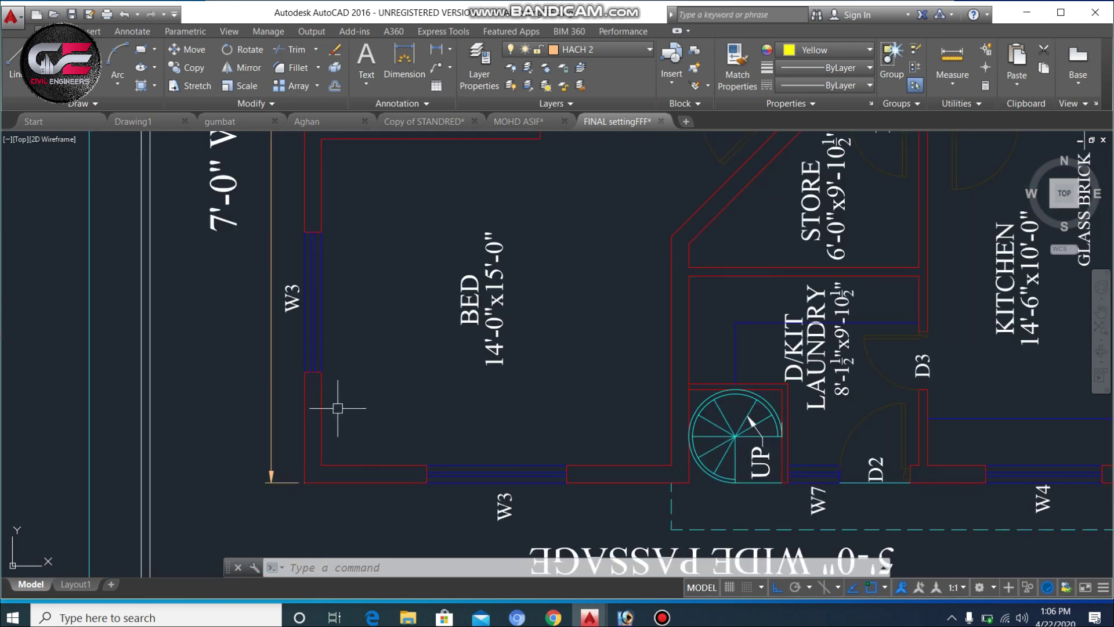
# Examine the V1 ventilator of the 6'x9' bath, which opens onto the 7'-0" wide passage.
pyautogui.scroll(-7, 337, 377)
pyautogui.scroll(2, 345, 351)
pyautogui.scroll(6, 346, 351)
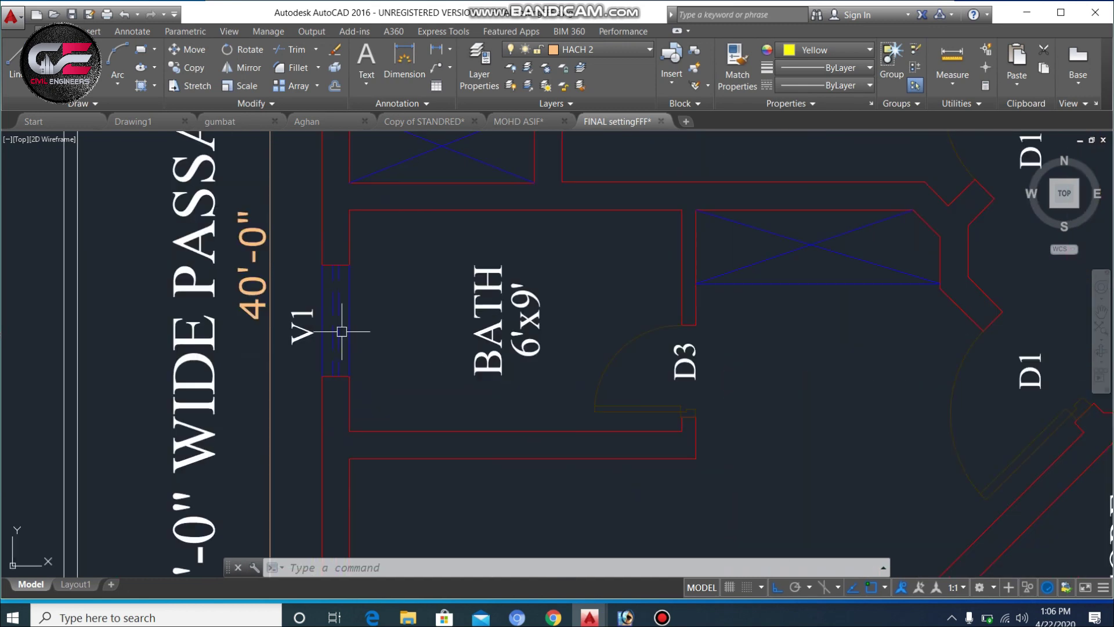
pyautogui.scroll(-2, 351, 368)
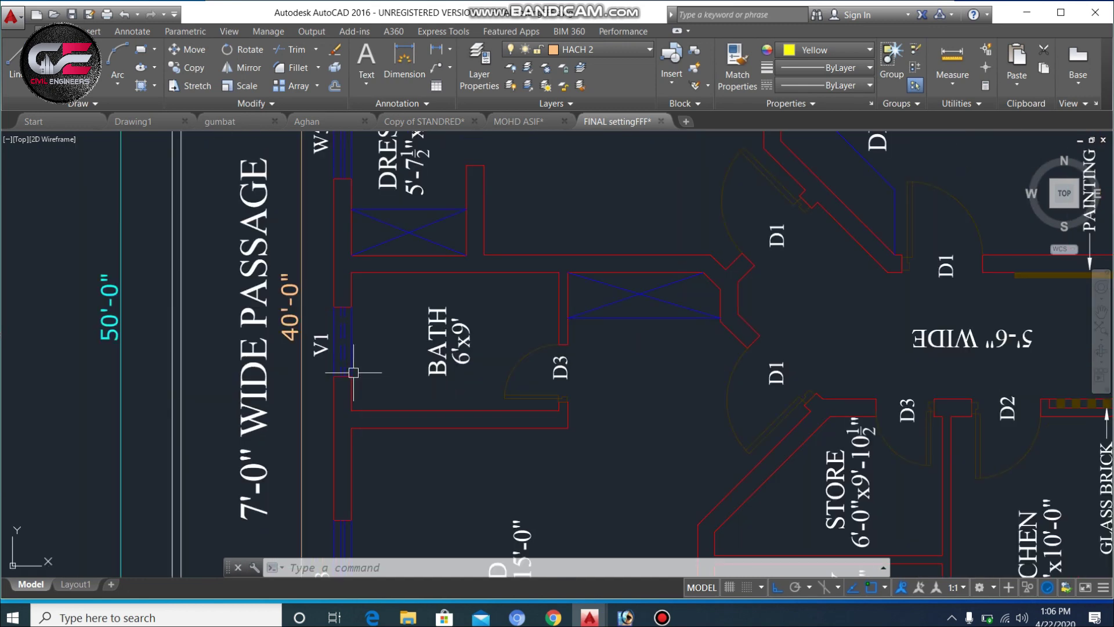
pyautogui.scroll(-4, 377, 342)
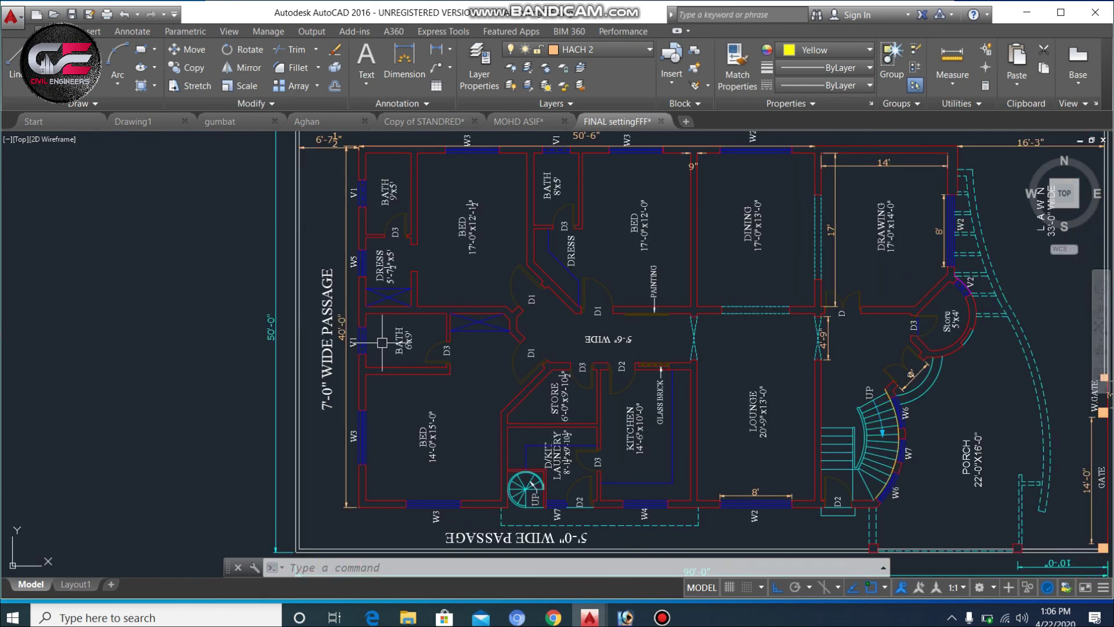
pyautogui.scroll(3, 380, 342)
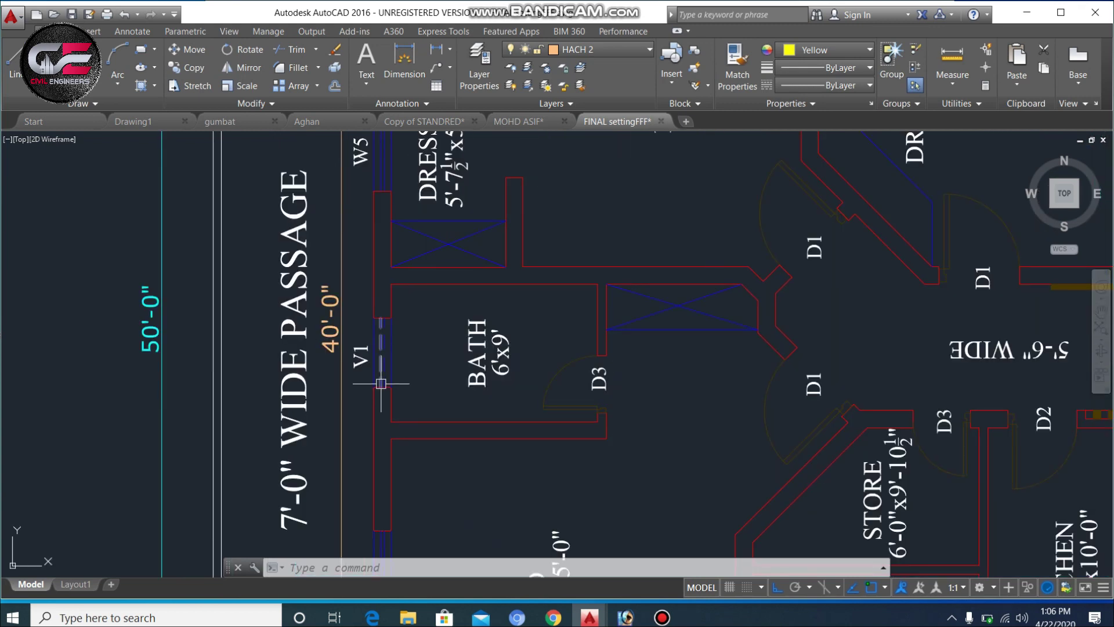
pyautogui.scroll(2, 338, 345)
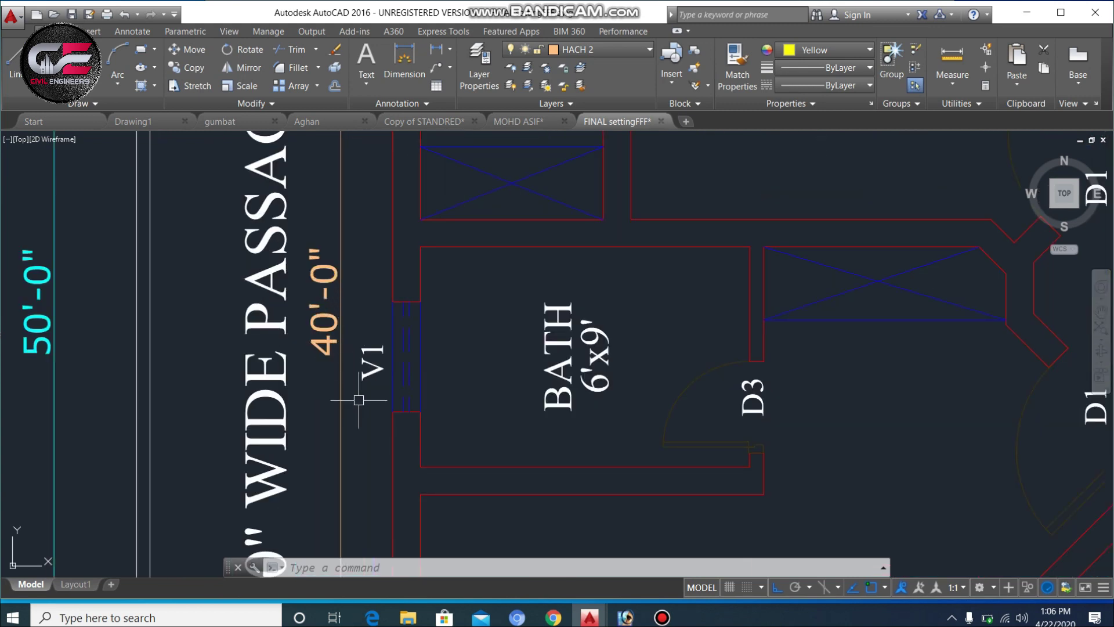
pyautogui.scroll(-5, 359, 400)
pyautogui.scroll(4, 535, 314)
pyautogui.scroll(-6, 534, 314)
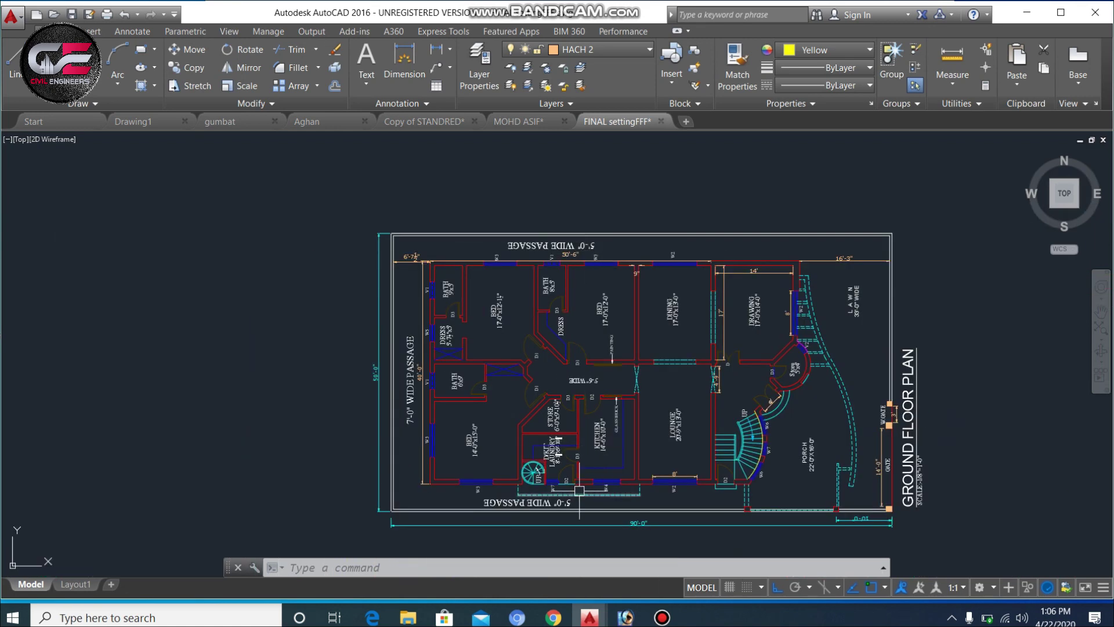
# Measure the depth of the dashed projection outside the kitchen and laundry with a linear dimension, without placing it.
pyautogui.scroll(6, 579, 490)
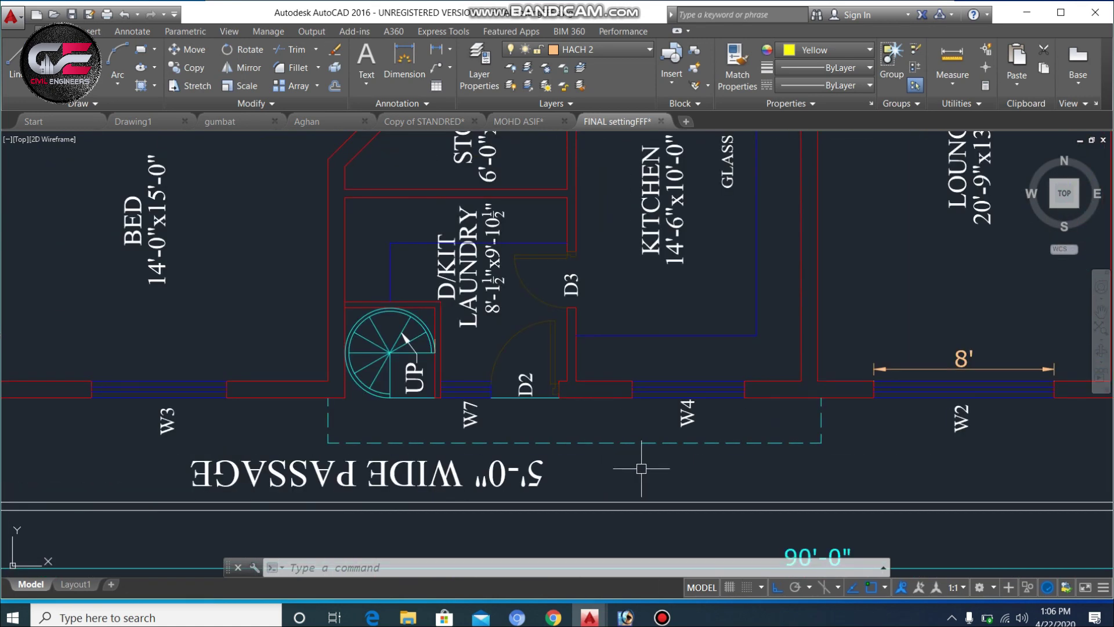
pyautogui.press('Escape')
pyautogui.press('Escape')
pyautogui.click(746, 458)
pyautogui.click(737, 436)
pyautogui.press('Escape')
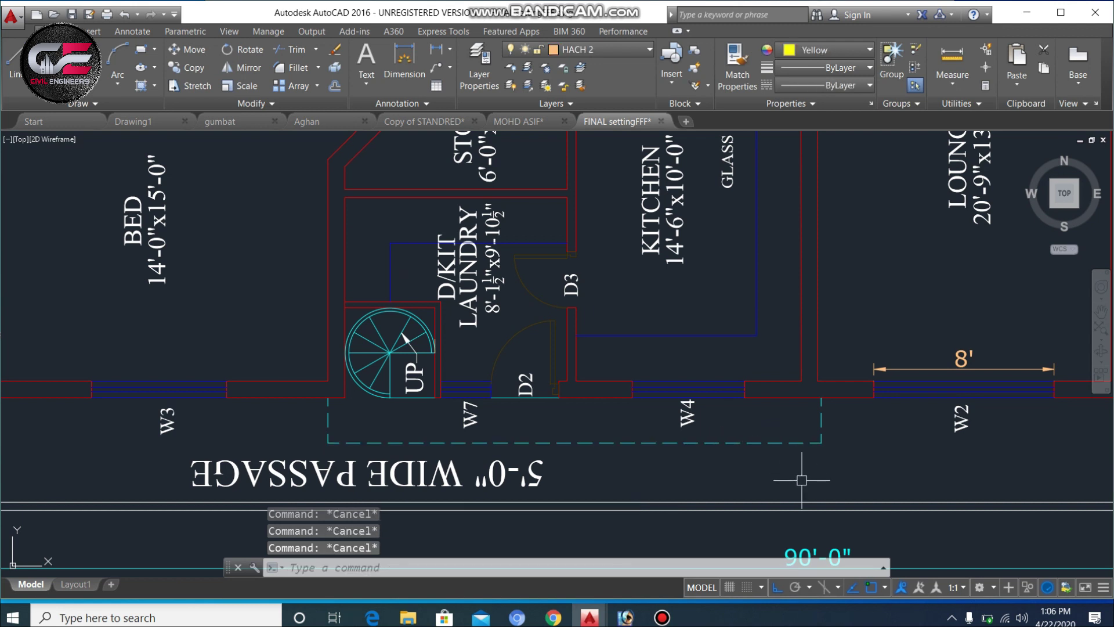
pyautogui.write('dli')
pyautogui.press('Return')
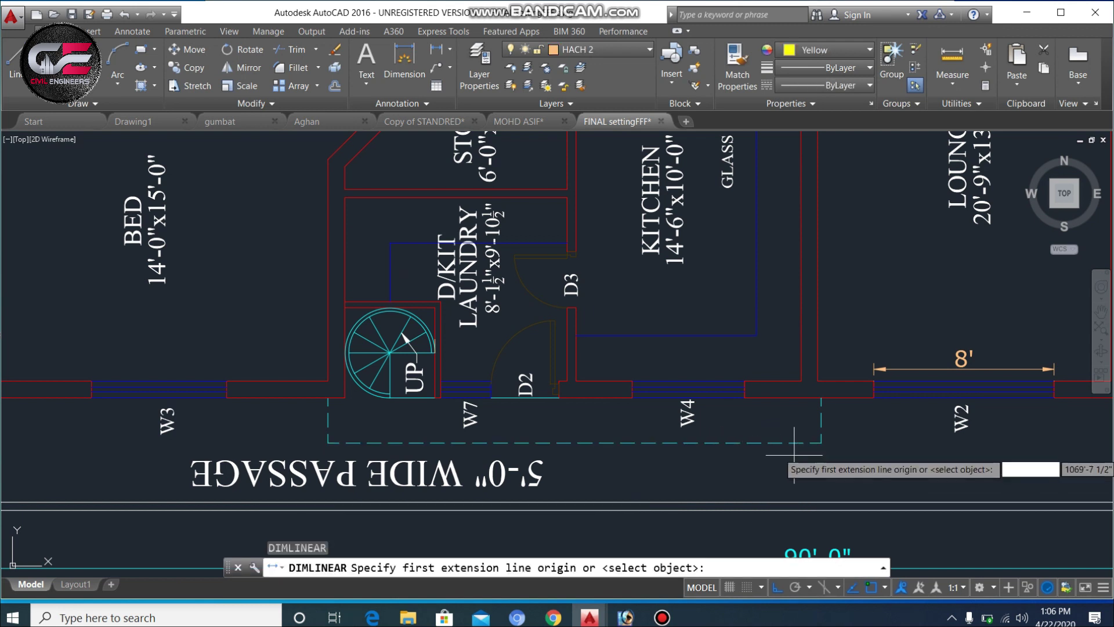
pyautogui.scroll(2, 837, 436)
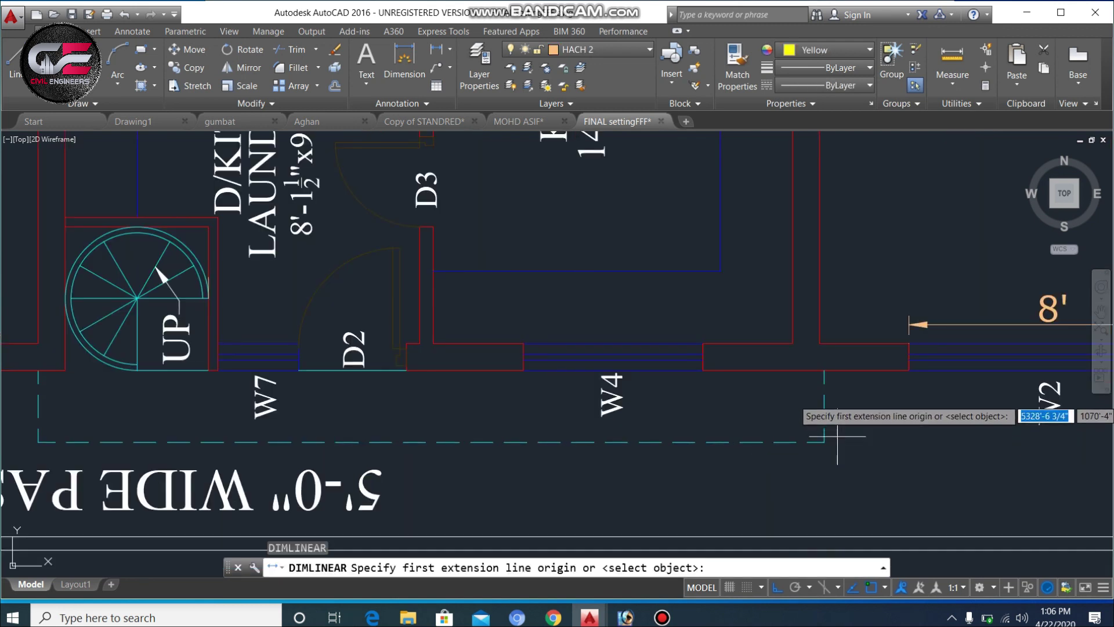
pyautogui.click(823, 372)
pyautogui.click(824, 441)
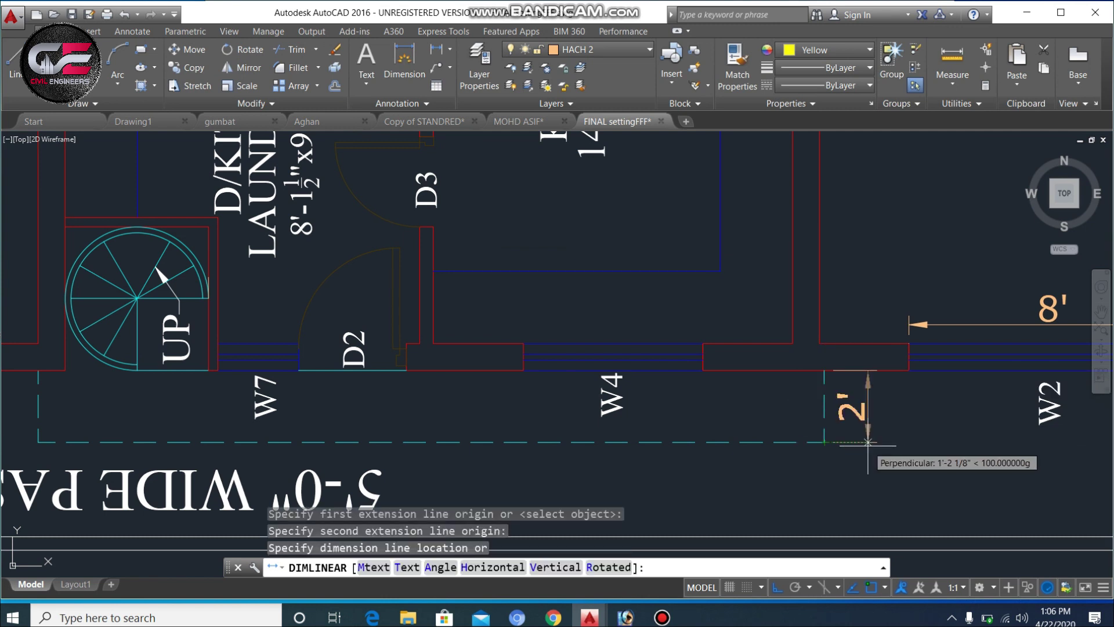
pyautogui.press('Escape')
pyautogui.press('Escape')
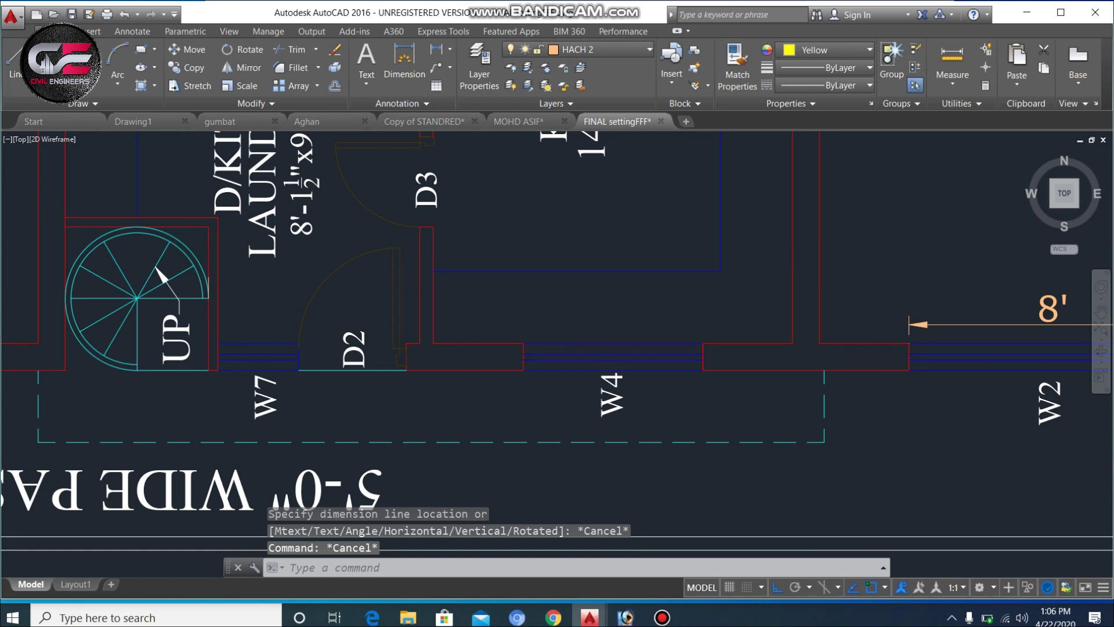
# Review the complete ground floor plan, from the bedrooms and surrounding passages to the lounge, dining and drawing rooms.
pyautogui.scroll(-6, 524, 452)
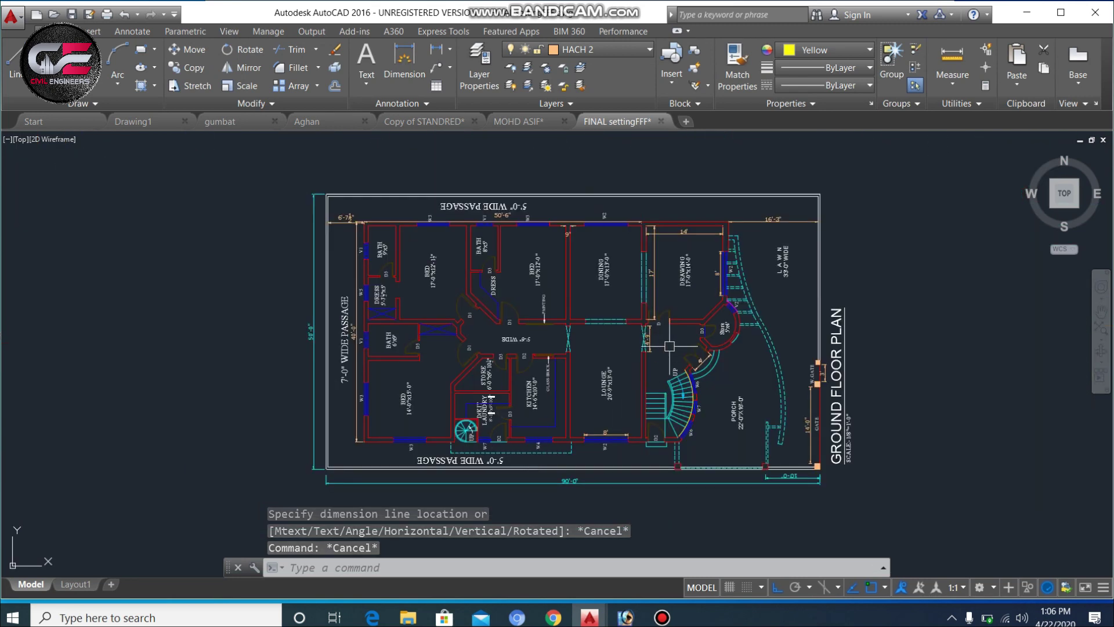
pyautogui.scroll(2, 438, 231)
pyautogui.press('Escape')
pyautogui.press('Escape')
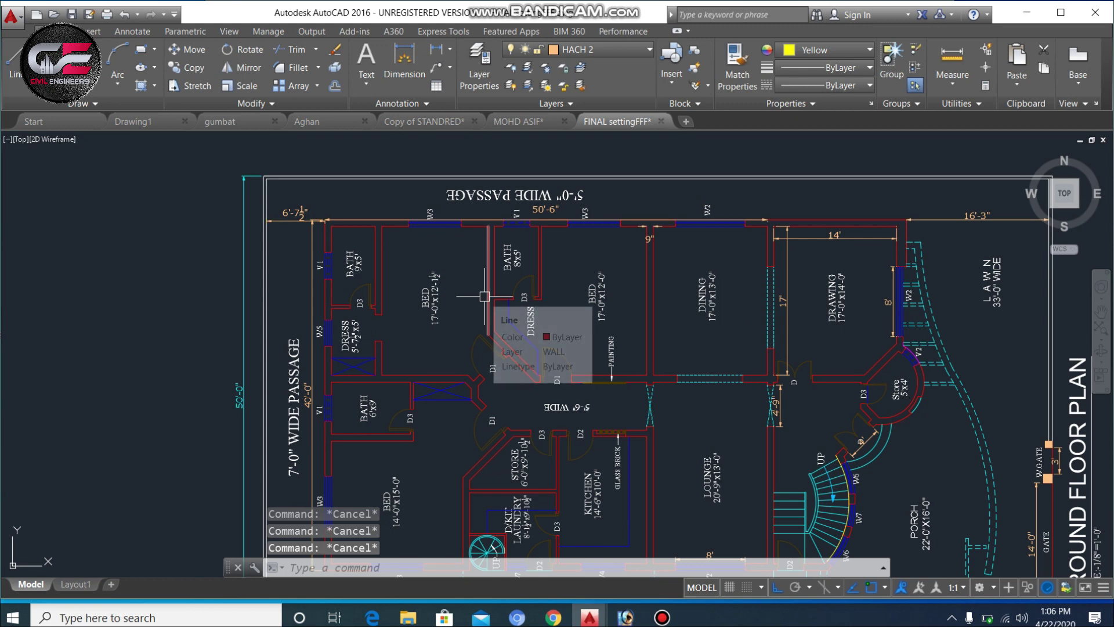
pyautogui.scroll(-2, 428, 220)
pyautogui.scroll(4, 294, 330)
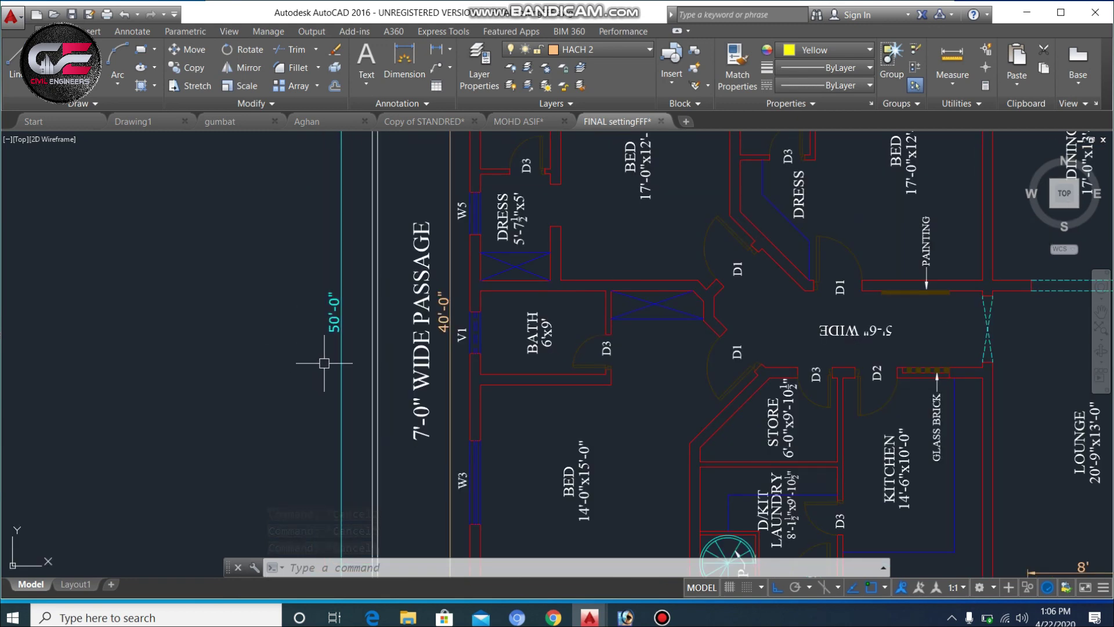
pyautogui.scroll(-4, 324, 363)
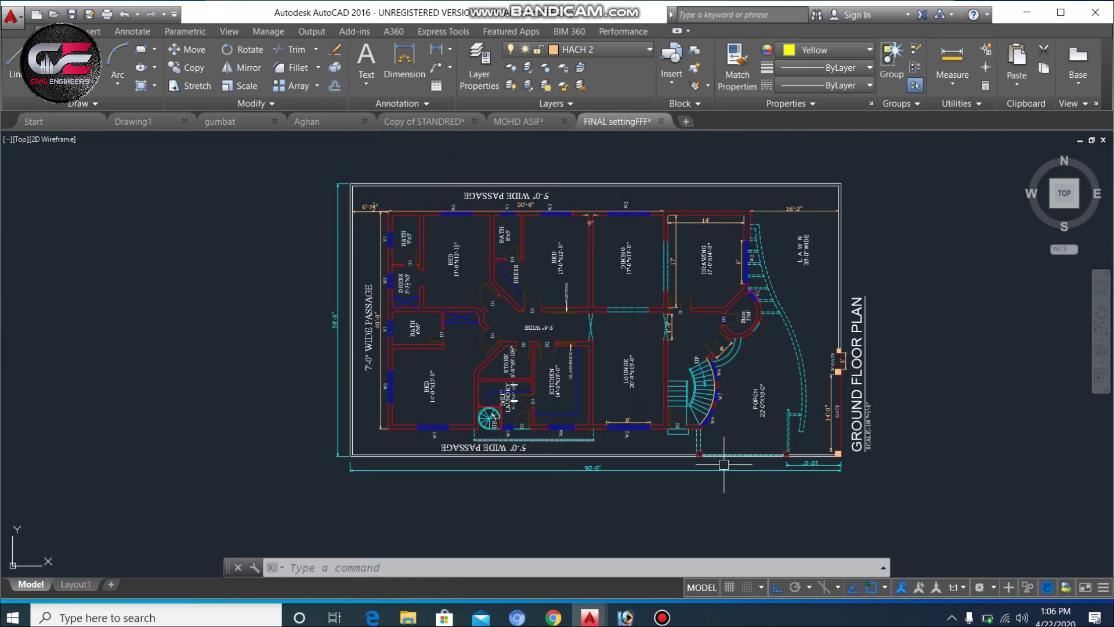
pyautogui.scroll(2, 724, 255)
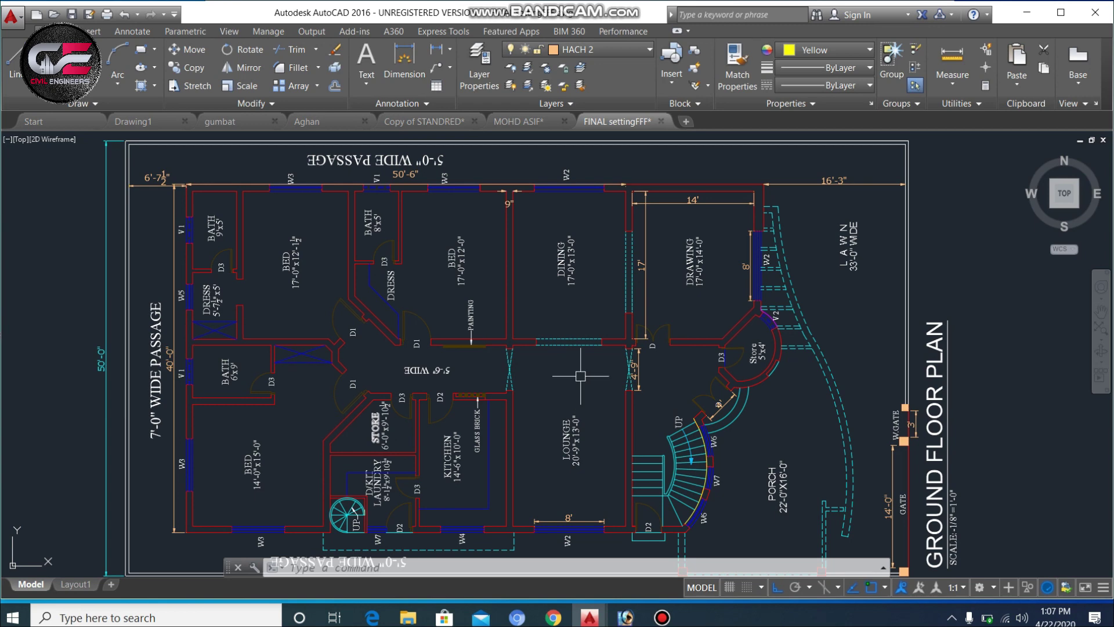
pyautogui.scroll(-2, 606, 284)
pyautogui.scroll(2, 607, 285)
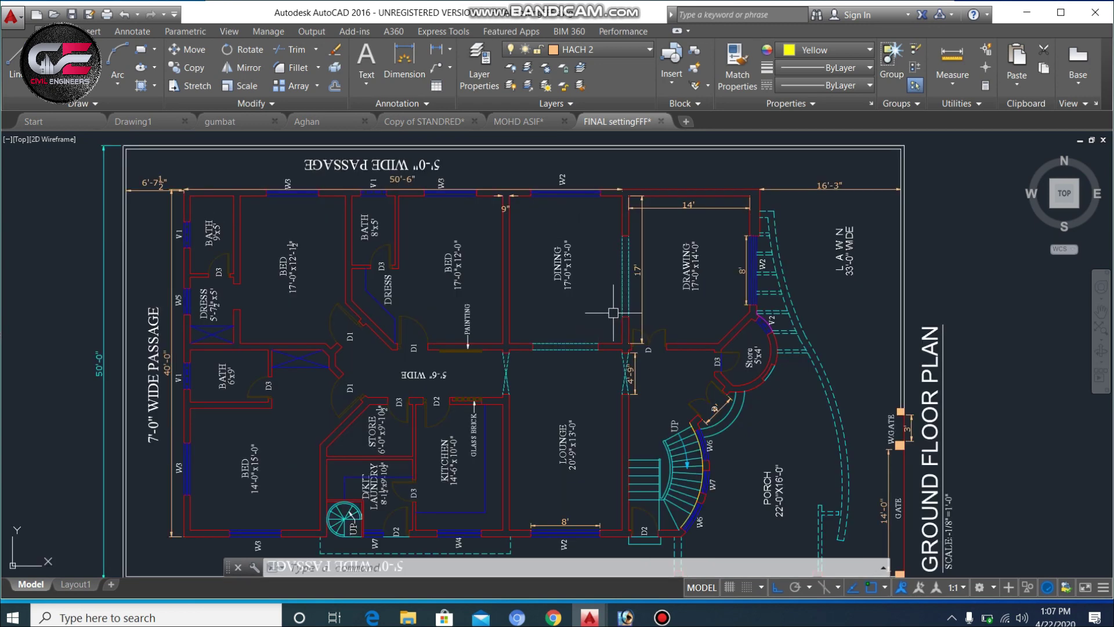
pyautogui.scroll(-2, 614, 294)
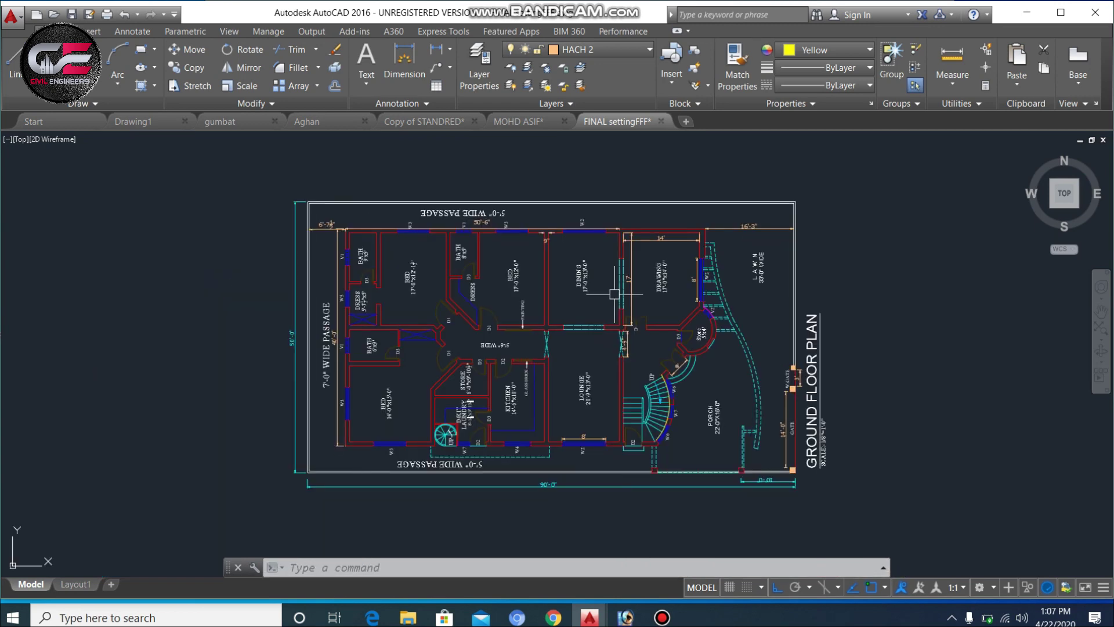